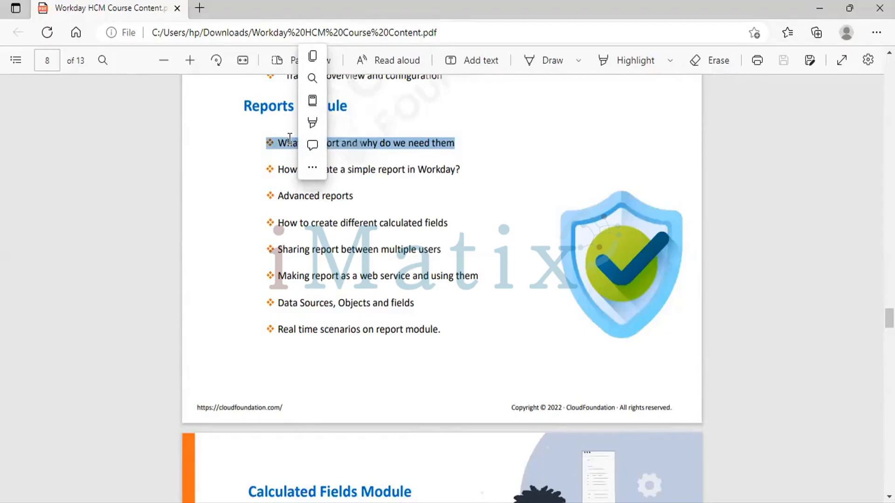
{"action": "triple_click", "coordinate": [282, 172]}
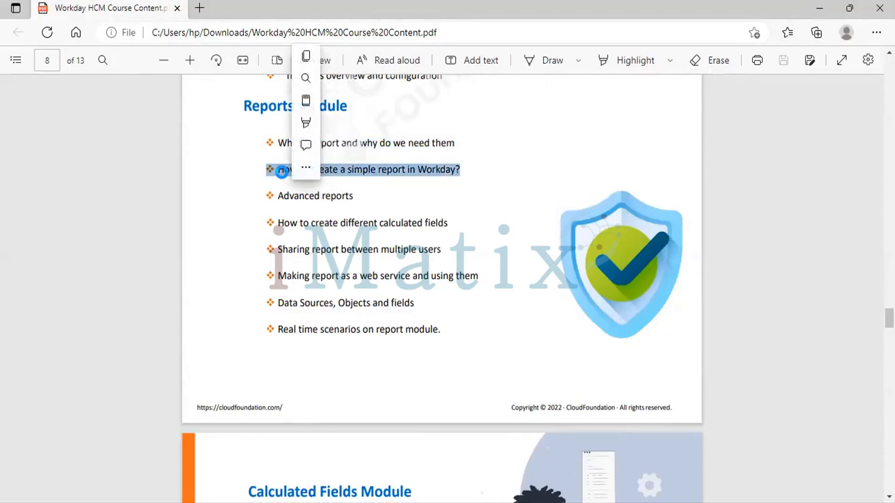
{"action": "left_click", "coordinate": [282, 171]}
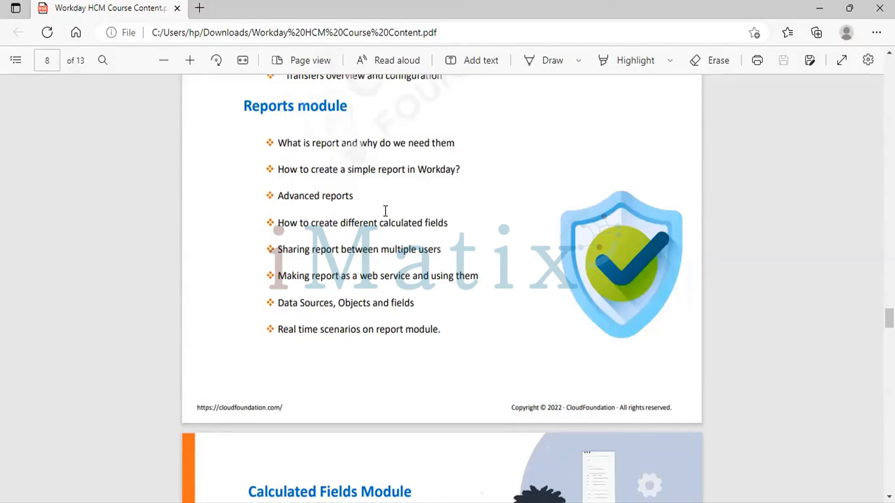
{"action": "left_click_drag", "start_coordinate": [312, 169], "coordinate": [406, 170]}
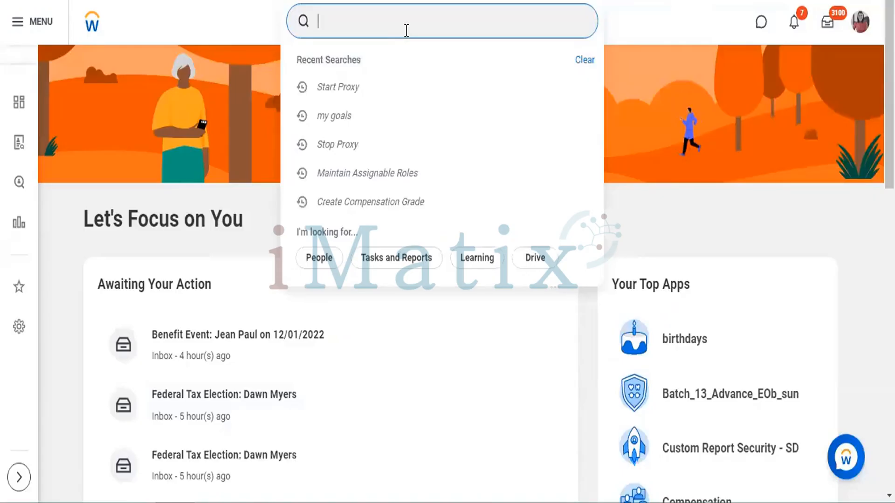
In Workday, search for "create report" and open the Create Report Design Configuration task
{"action": "type", "text": "create report"}
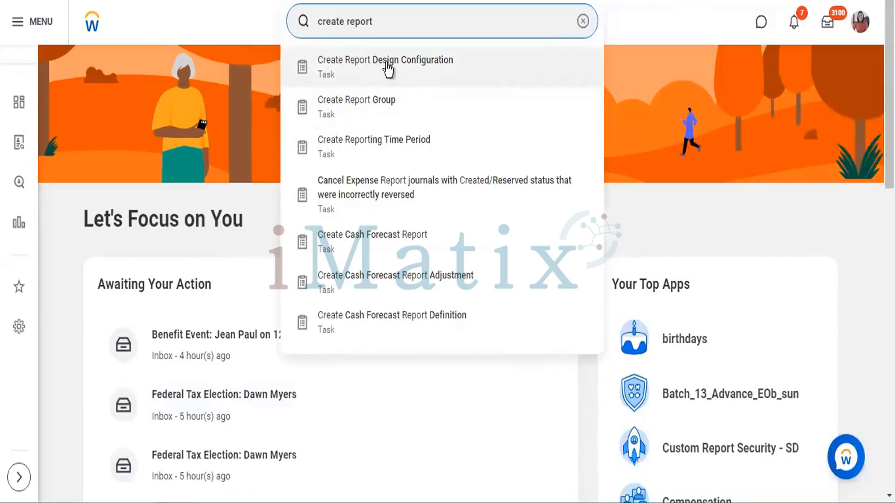
{"action": "left_click", "coordinate": [412, 70]}
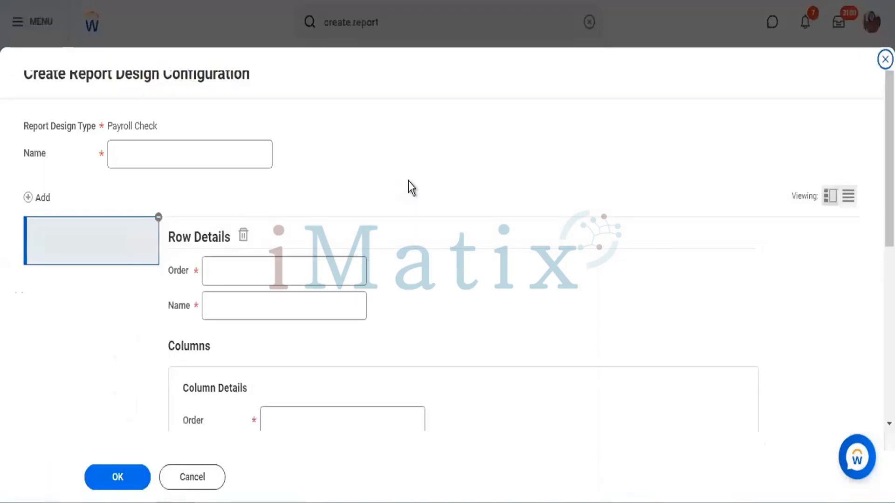
Name the Payroll Check report design configuration "IBM Org Daily Report."
{"action": "left_click", "coordinate": [240, 142]}
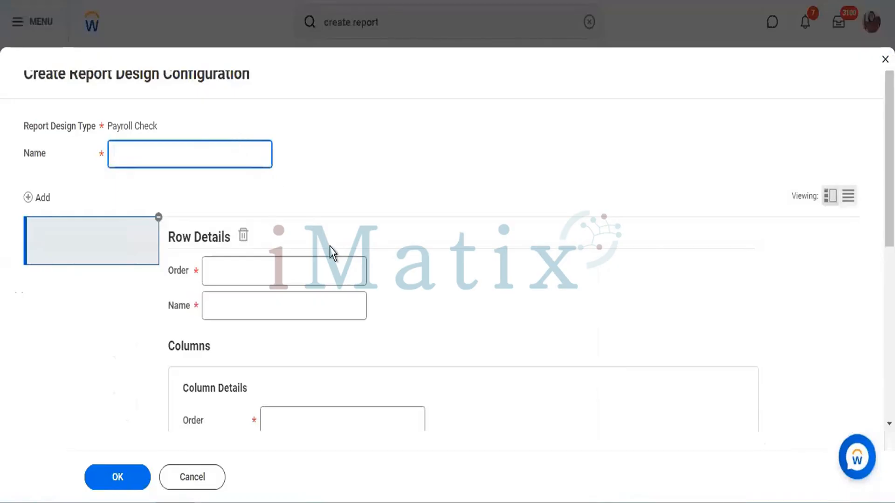
{"action": "scroll", "coordinate": [330, 247], "scroll_direction": "down", "scroll_amount": 7}
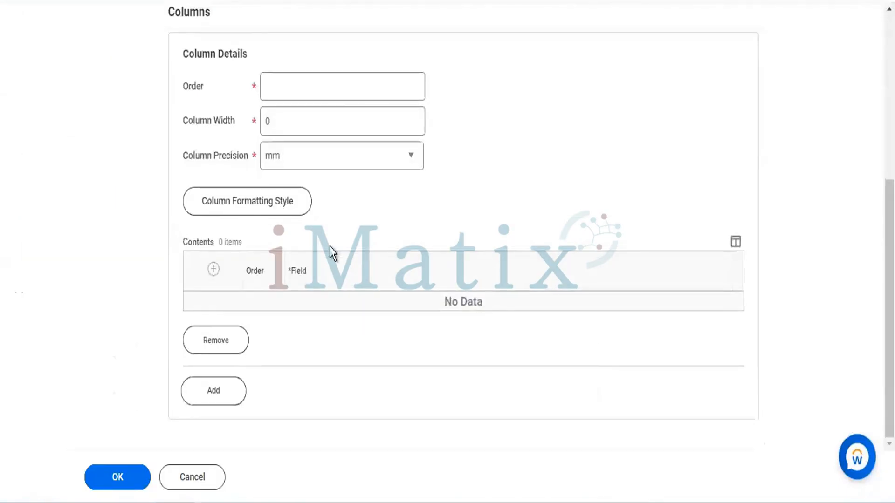
{"action": "scroll", "coordinate": [329, 247], "scroll_direction": "up", "scroll_amount": 6}
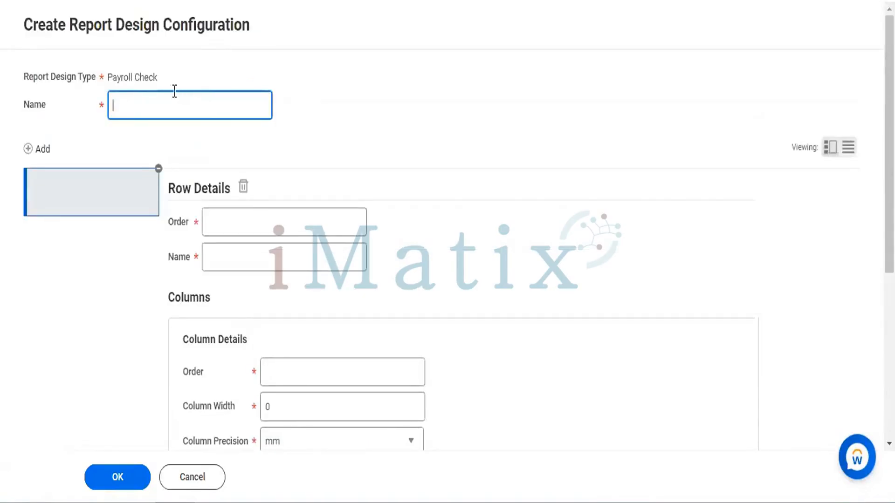
{"action": "triple_click", "coordinate": [125, 72]}
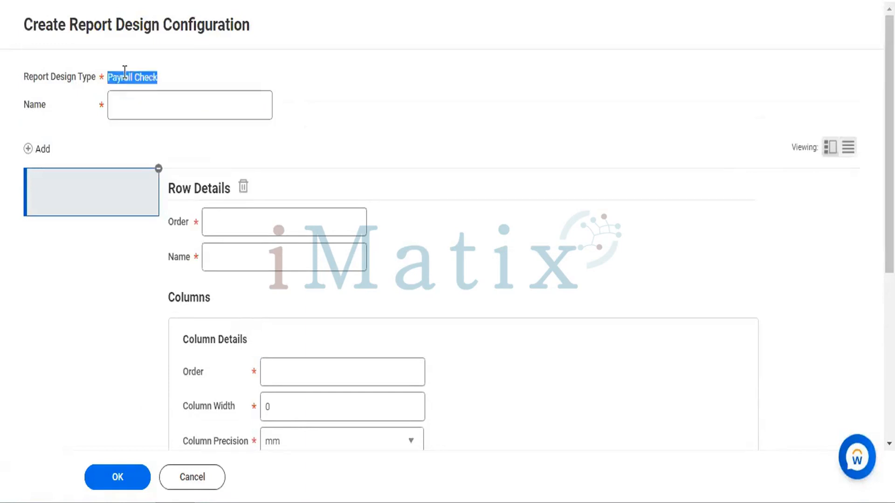
{"action": "left_click", "coordinate": [147, 100]}
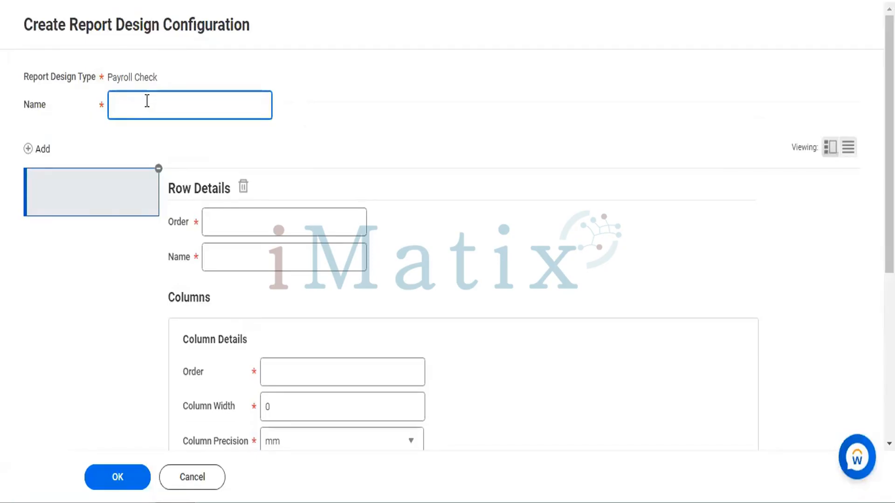
{"action": "type", "text": "IBM Org Daily Report."}
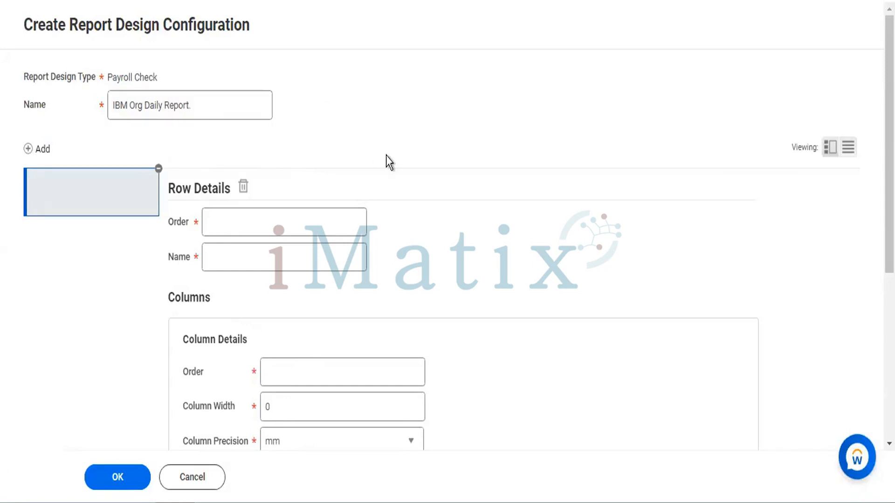
Remove the extra blank row from the report design's row list
{"action": "scroll", "coordinate": [386, 155], "scroll_direction": "down", "scroll_amount": 3}
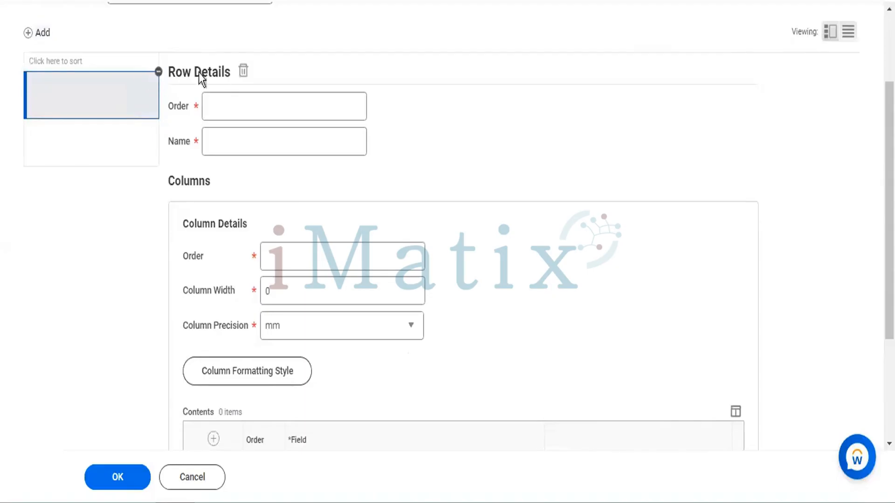
{"action": "left_click", "coordinate": [228, 101]}
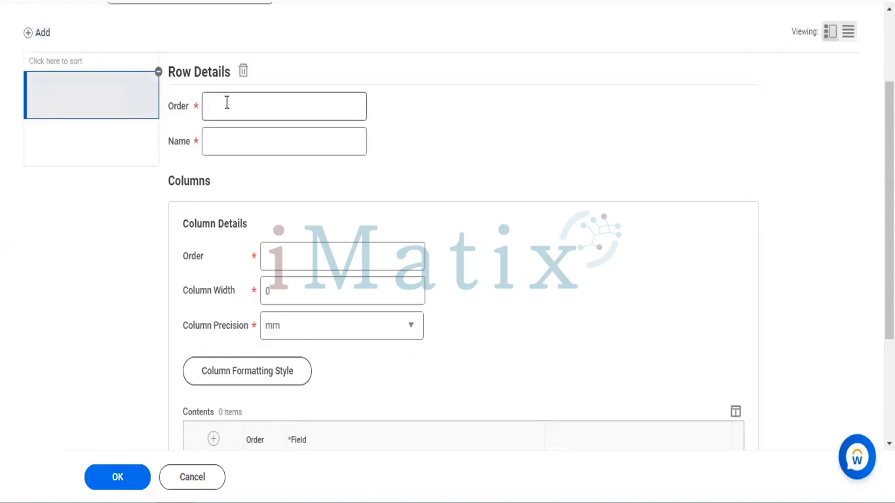
{"action": "left_click", "coordinate": [159, 71]}
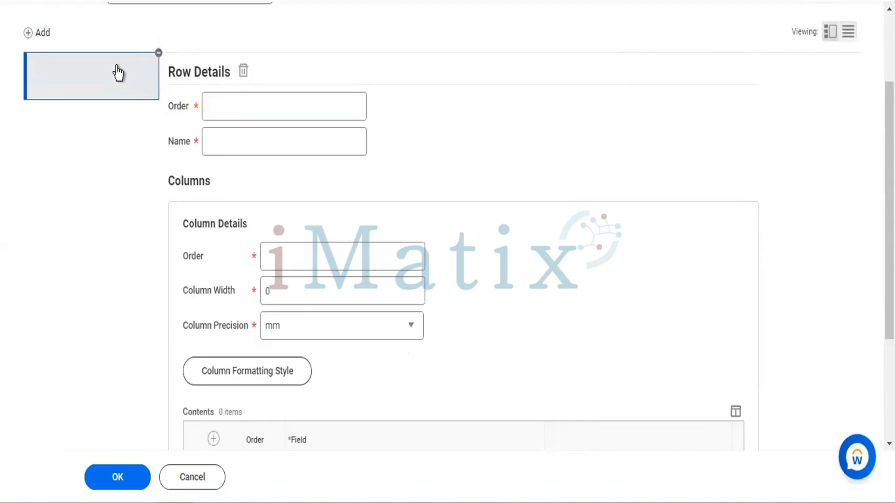
{"action": "double_click", "coordinate": [103, 73]}
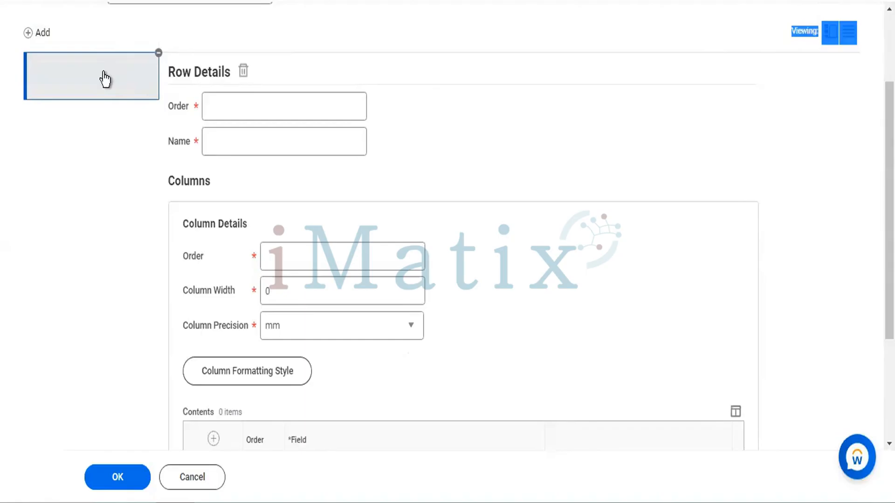
{"action": "left_click", "coordinate": [370, 78]}
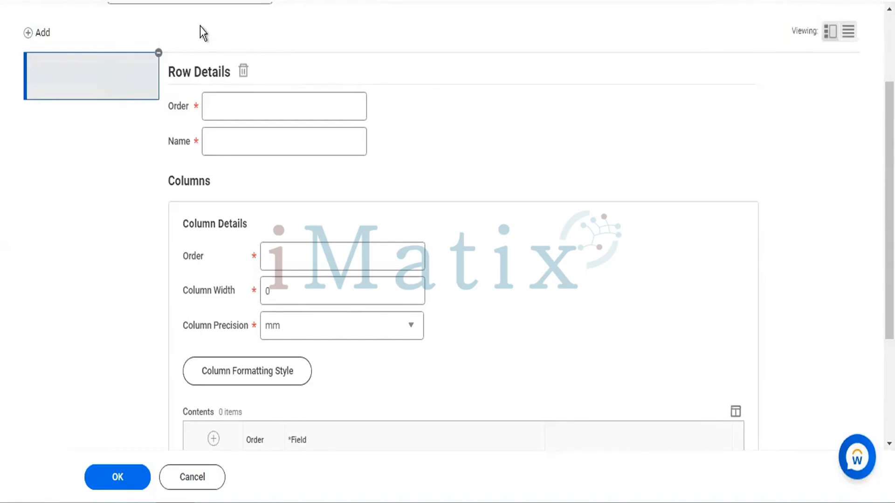
Fill in the row details with order "IBM" and name "Iphone-IOS"
{"action": "left_click", "coordinate": [246, 98]}
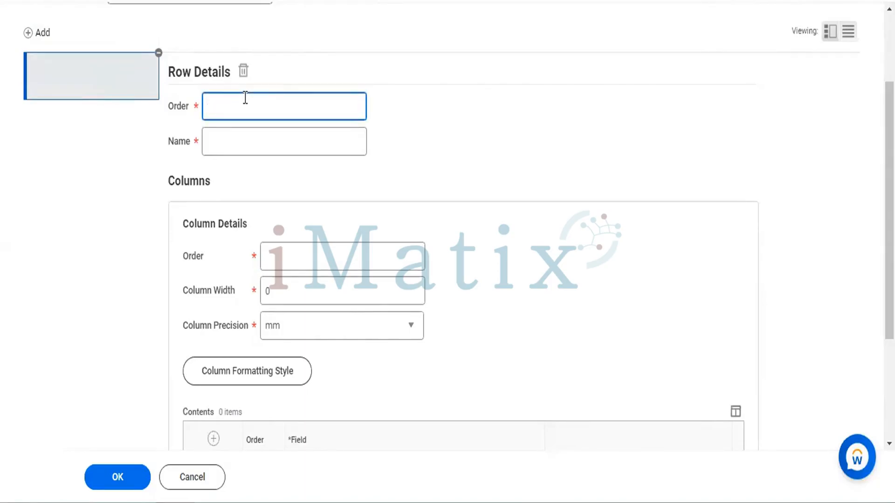
{"action": "type", "text": "IBM"}
{"action": "left_click", "coordinate": [232, 136]}
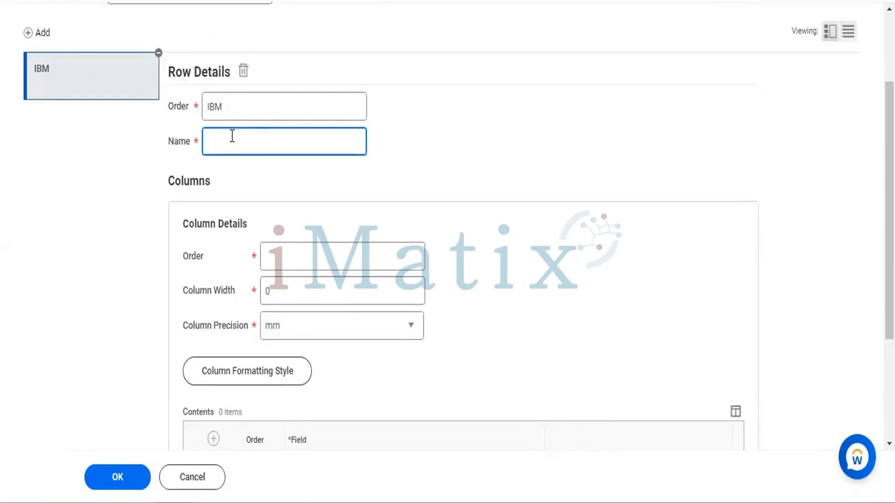
{"action": "type", "text": "Iphone"}
{"action": "type", "text": "-IOS"}
Set the column details to order "IBM", column width 10 and column precision mm
{"action": "scroll", "coordinate": [471, 179], "scroll_direction": "down", "scroll_amount": 4}
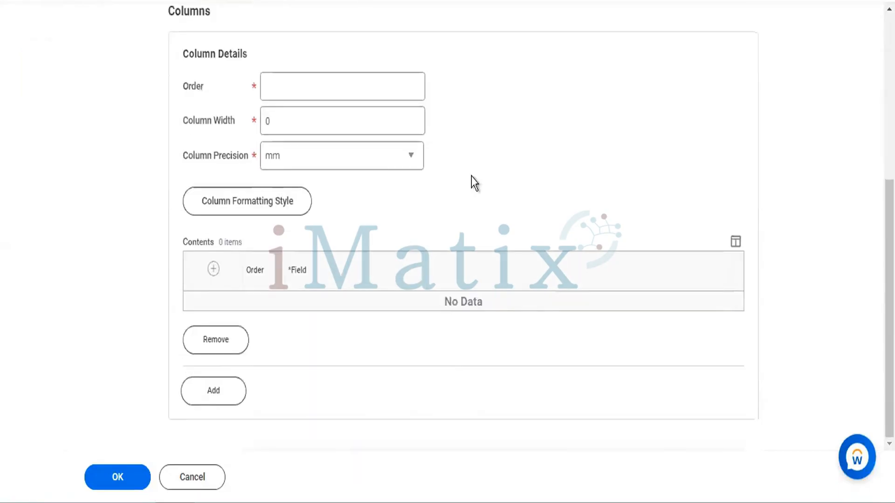
{"action": "left_click", "coordinate": [368, 82]}
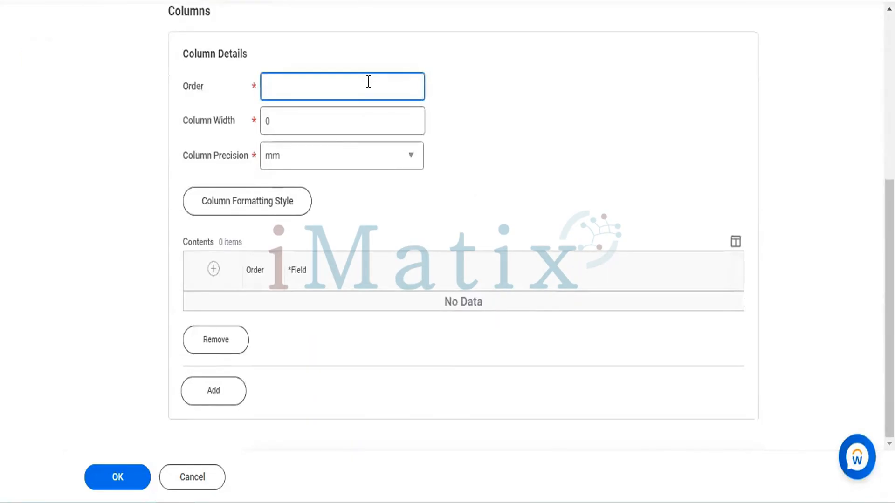
{"action": "type", "text": "IBM"}
{"action": "left_click", "coordinate": [337, 131]}
{"action": "key", "text": "BackSpace"}
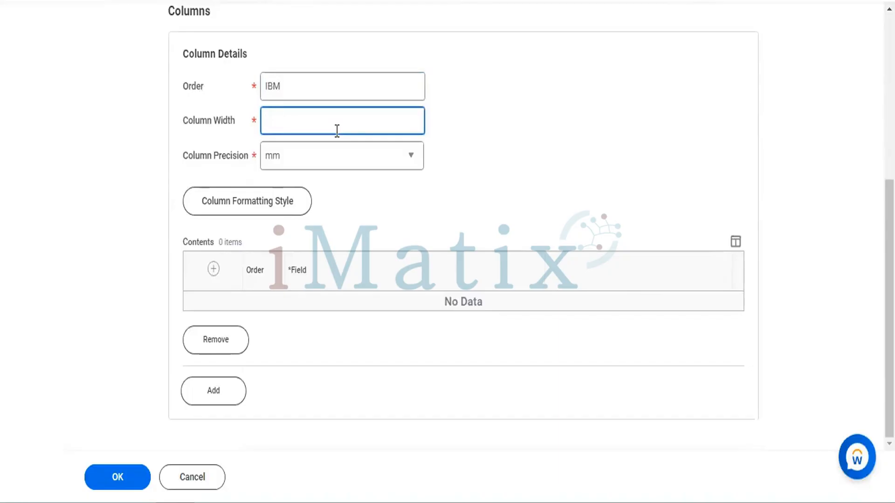
{"action": "type", "text": "10"}
{"action": "left_click", "coordinate": [393, 156]}
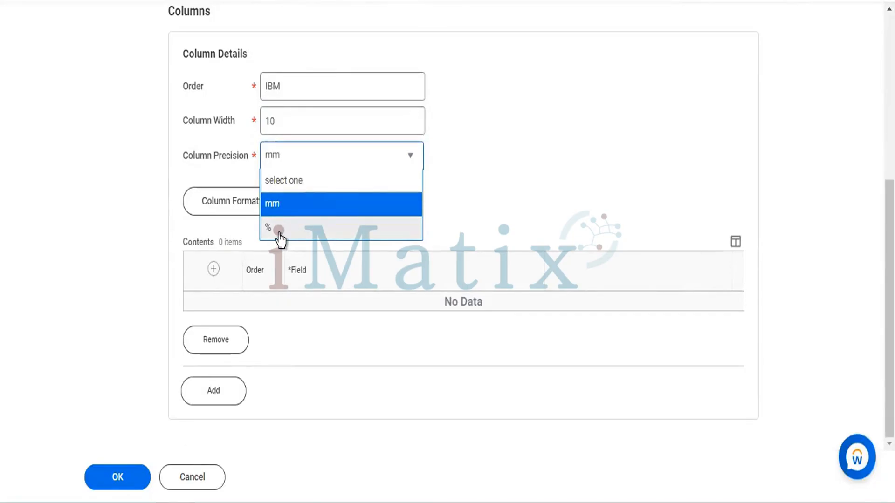
{"action": "left_click", "coordinate": [300, 214]}
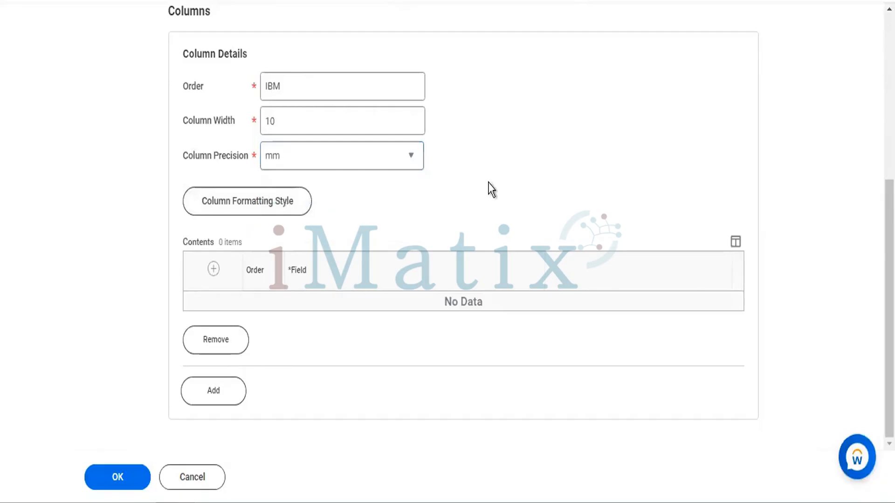
Override the column's alignment in its formatting style with horizontal alignment Right
{"action": "left_click", "coordinate": [262, 202]}
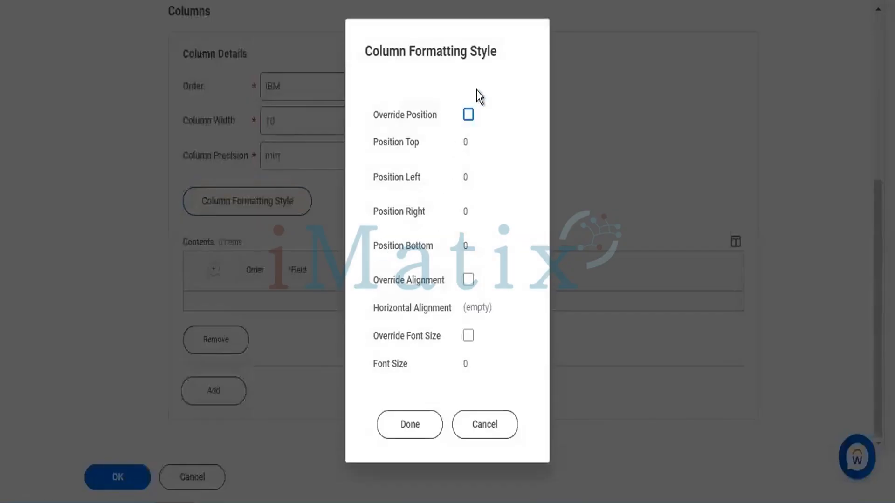
{"action": "left_click", "coordinate": [469, 280]}
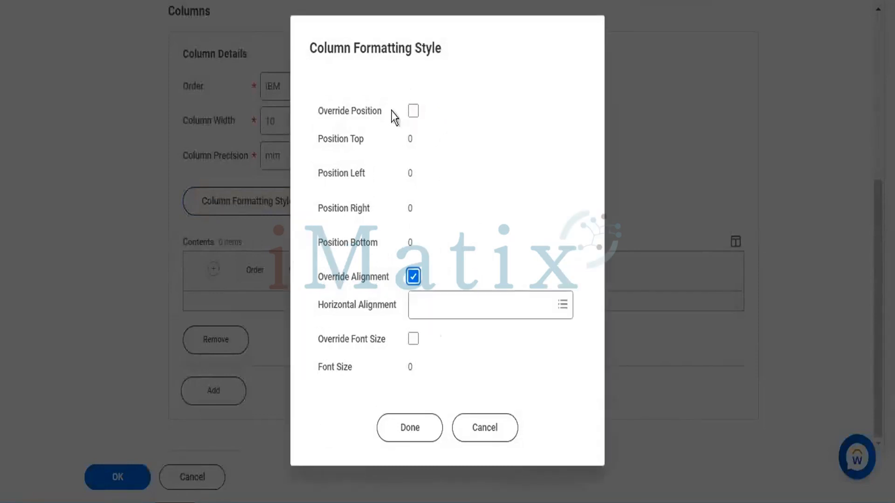
{"action": "left_click", "coordinate": [538, 298]}
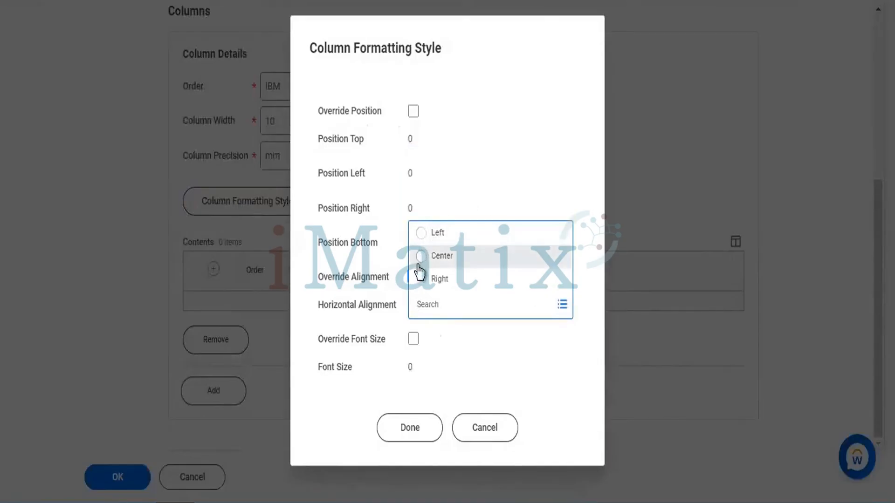
{"action": "left_click", "coordinate": [422, 282]}
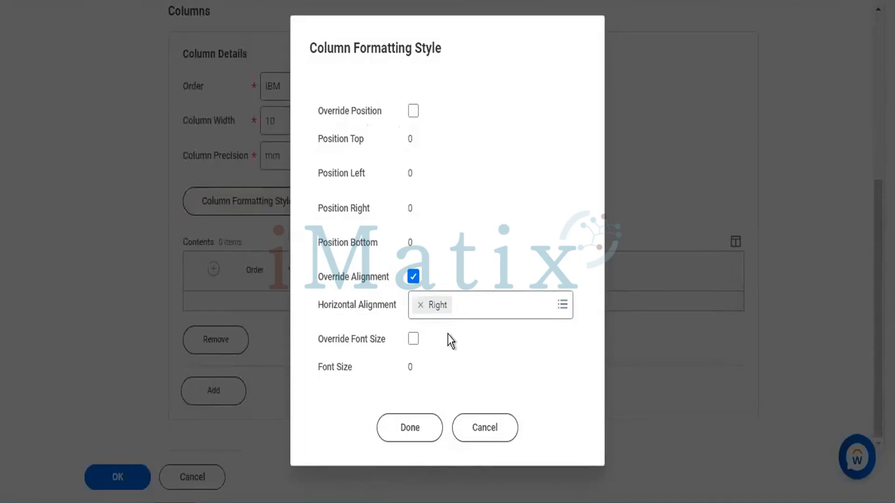
{"action": "left_click", "coordinate": [424, 429]}
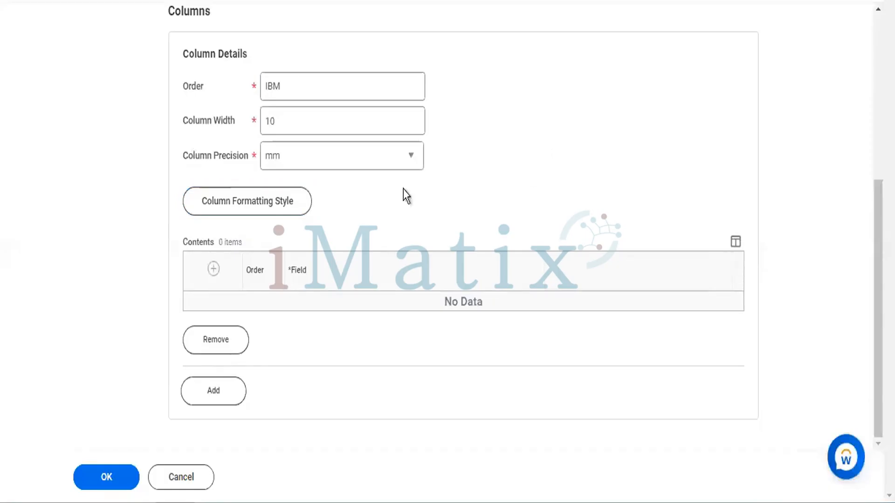
Add a contents row to the column and examine the full list of fields available for it
{"action": "left_click", "coordinate": [214, 270]}
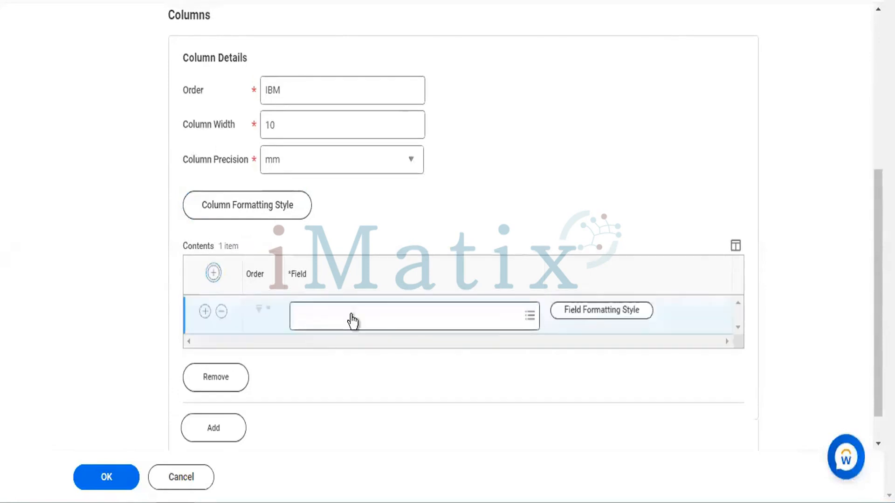
{"action": "left_click", "coordinate": [381, 308]}
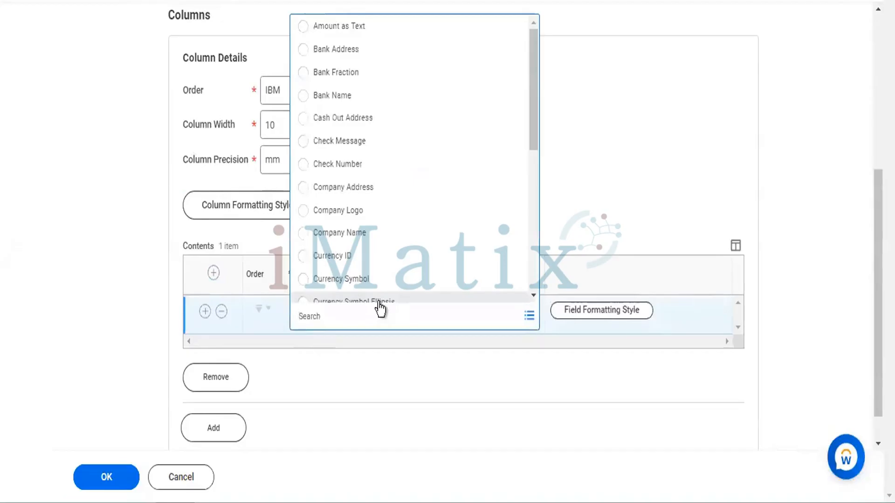
{"action": "scroll", "coordinate": [375, 221], "scroll_direction": "down", "scroll_amount": 1}
{"action": "scroll", "coordinate": [375, 216], "scroll_direction": "down", "scroll_amount": 5}
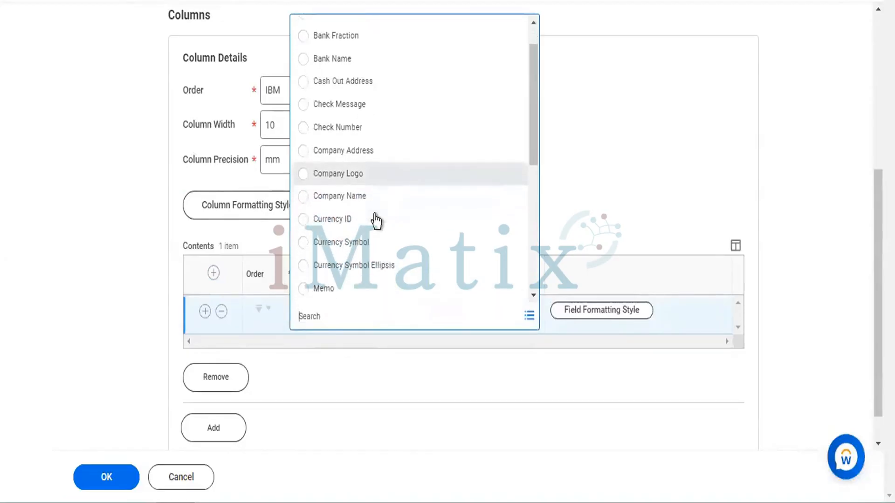
{"action": "scroll", "coordinate": [374, 215], "scroll_direction": "down", "scroll_amount": 1}
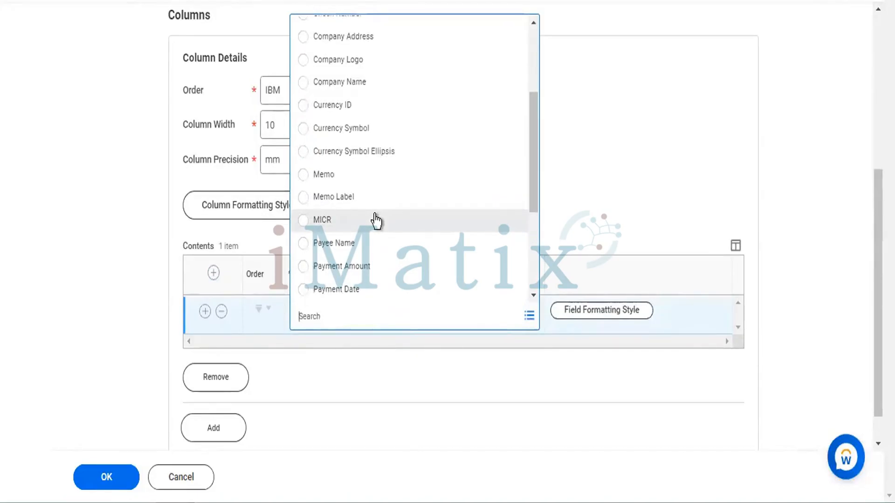
{"action": "scroll", "coordinate": [376, 220], "scroll_direction": "down", "scroll_amount": 4}
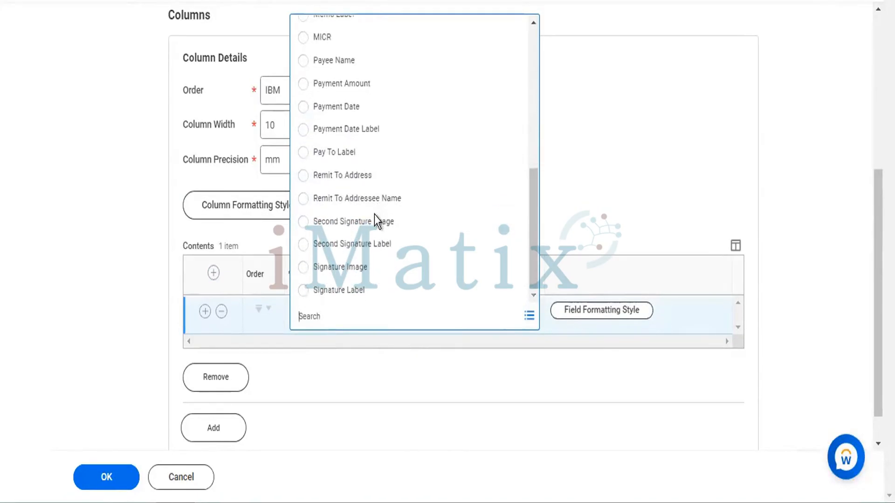
{"action": "scroll", "coordinate": [376, 220], "scroll_direction": "up", "scroll_amount": 5}
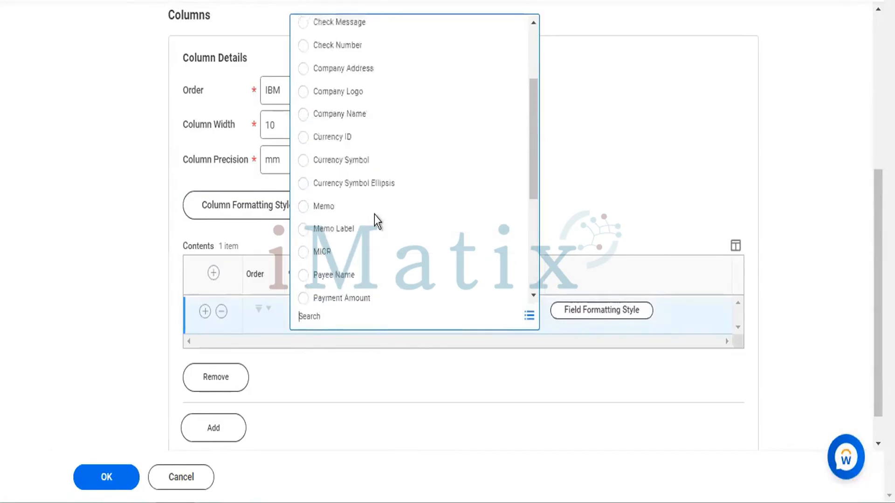
{"action": "scroll", "coordinate": [374, 215], "scroll_direction": "up", "scroll_amount": 2}
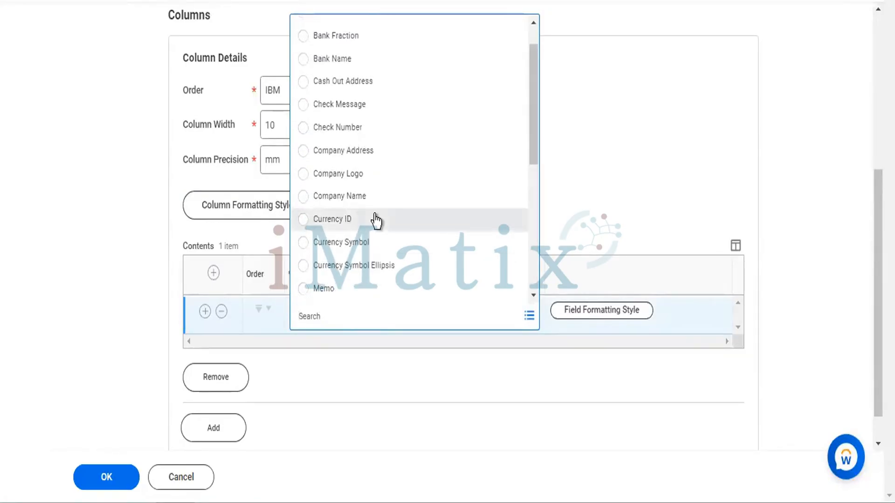
{"action": "scroll", "coordinate": [376, 219], "scroll_direction": "up", "scroll_amount": 1}
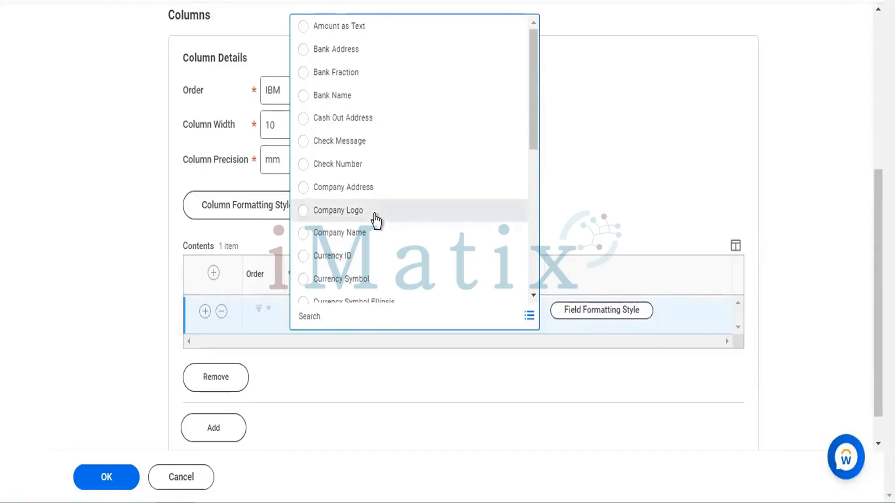
{"action": "scroll", "coordinate": [11, 107], "scroll_direction": "up", "scroll_amount": 6}
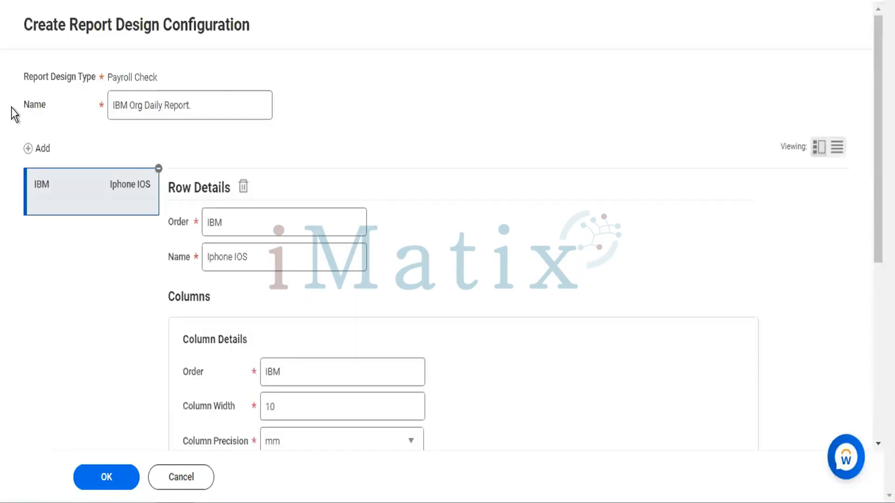
Set the field of the new contents row to Company Name
{"action": "triple_click", "coordinate": [135, 77]}
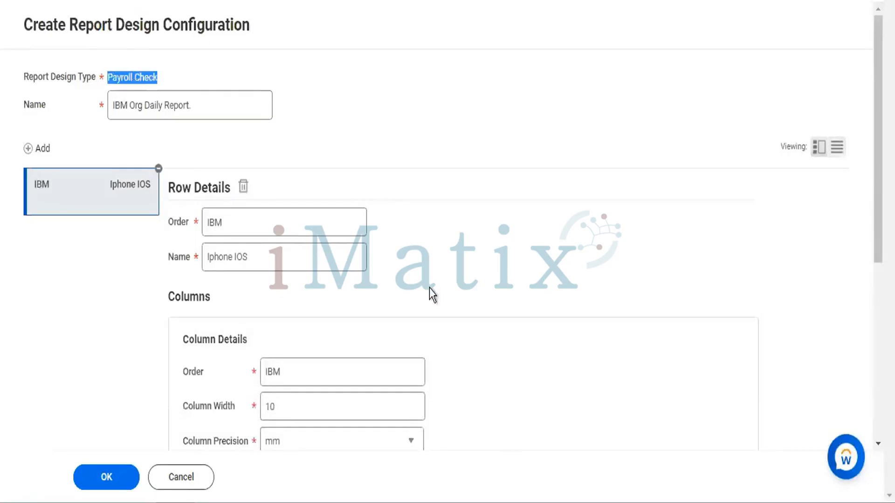
{"action": "scroll", "coordinate": [429, 288], "scroll_direction": "down", "scroll_amount": 7}
{"action": "left_click", "coordinate": [397, 280]}
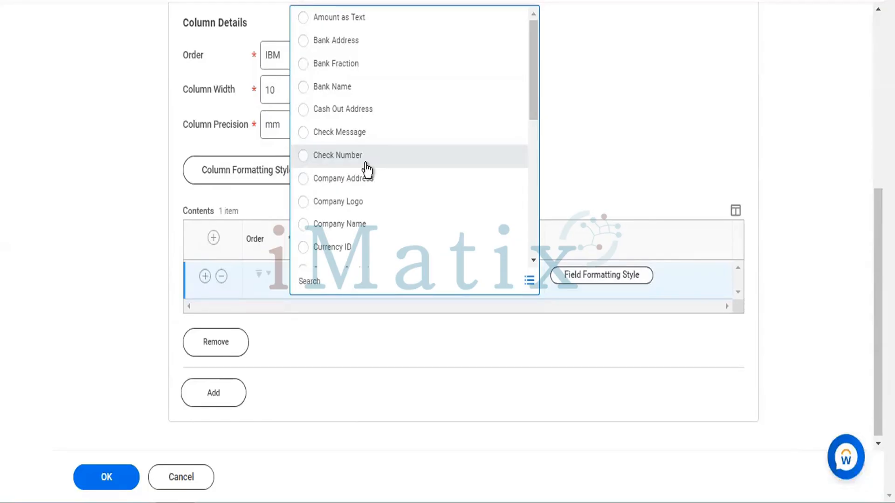
{"action": "scroll", "coordinate": [366, 164], "scroll_direction": "down", "scroll_amount": 5}
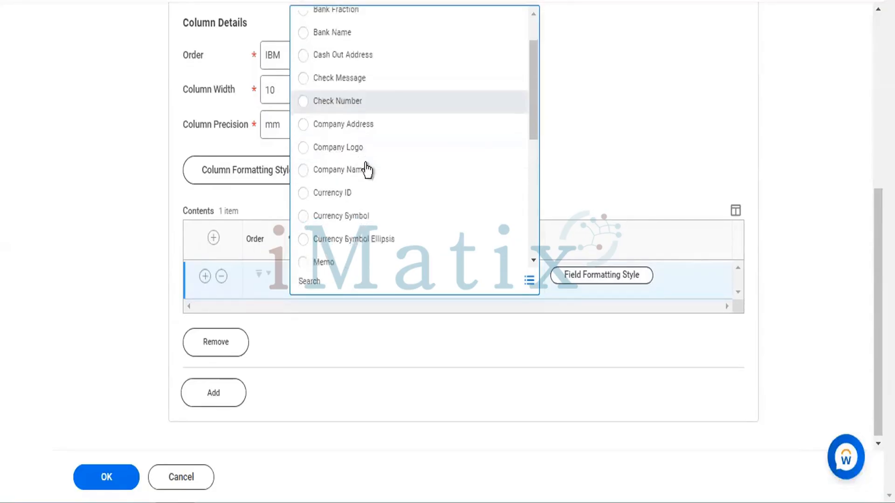
{"action": "scroll", "coordinate": [365, 164], "scroll_direction": "down", "scroll_amount": 1}
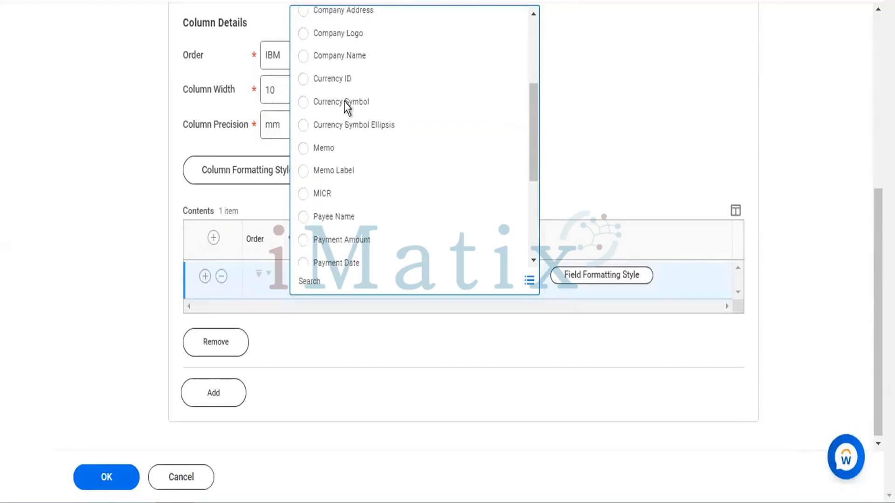
{"action": "left_click", "coordinate": [303, 56]}
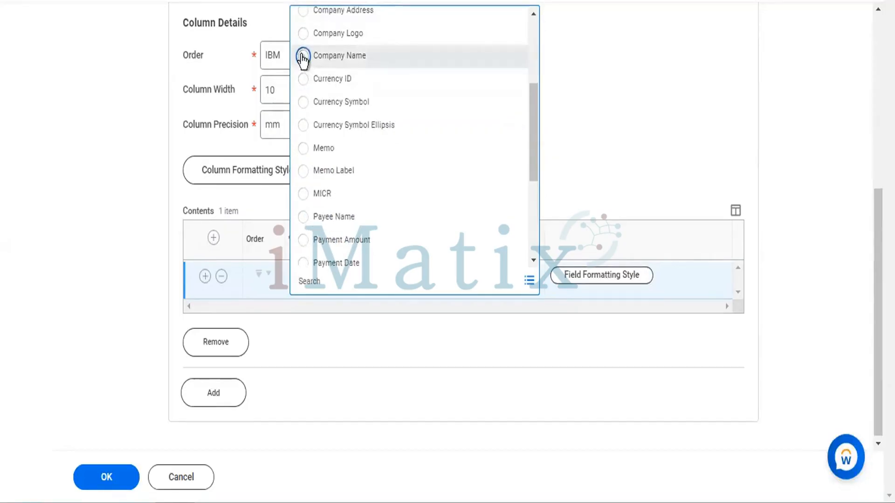
Add another contents row above Company Name and set its field to Currency ID
{"action": "left_click", "coordinate": [213, 238]}
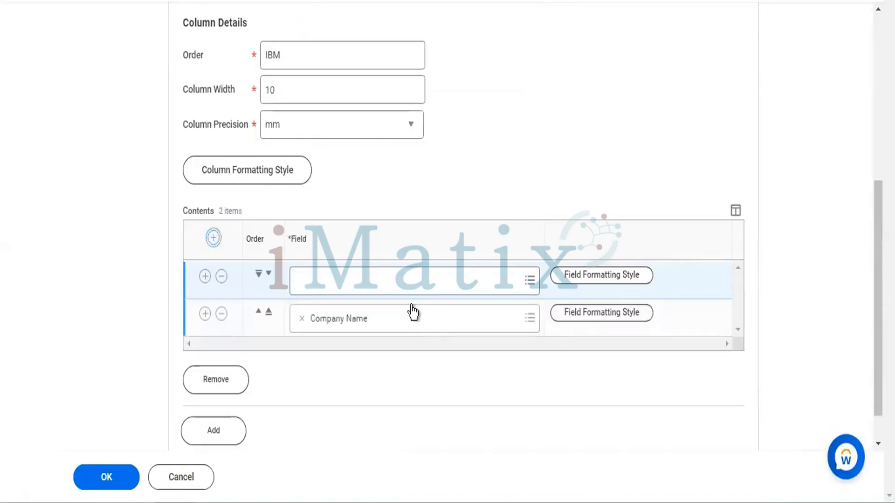
{"action": "left_click", "coordinate": [413, 290]}
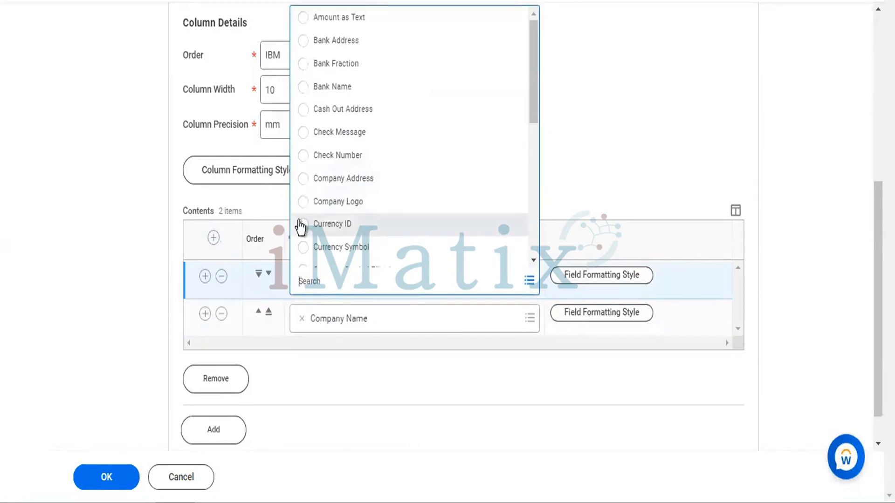
{"action": "left_click", "coordinate": [302, 224]}
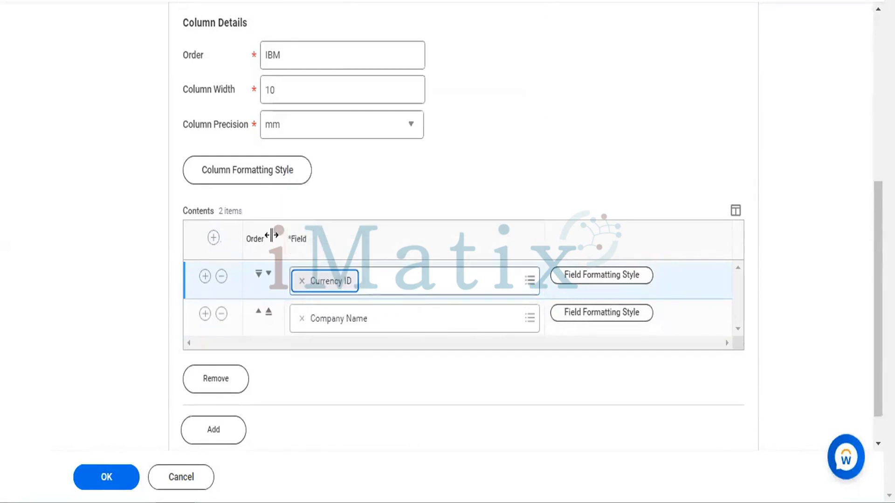
Add a contents row above Currency ID and set its field to Payee Name
{"action": "left_click", "coordinate": [213, 238]}
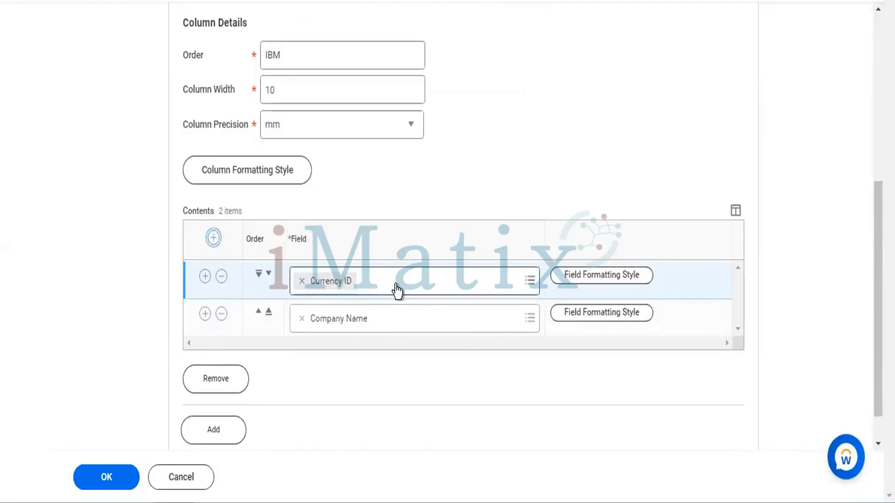
{"action": "left_click", "coordinate": [396, 283]}
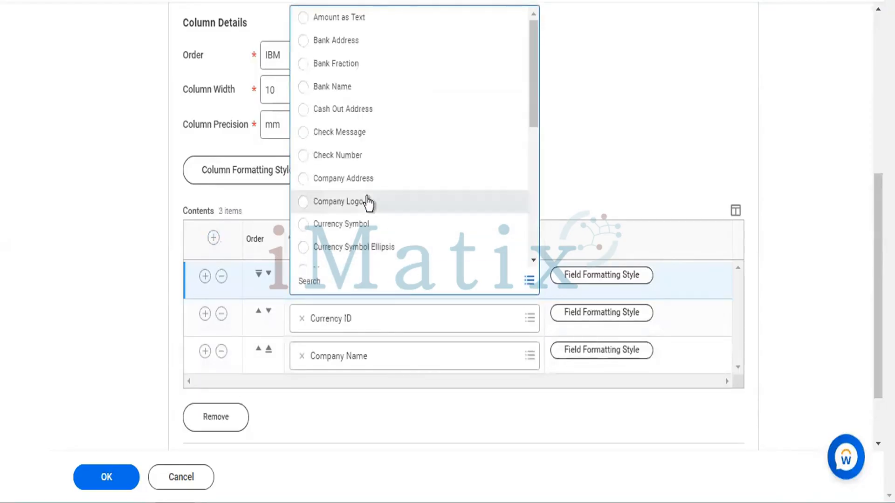
{"action": "scroll", "coordinate": [368, 203], "scroll_direction": "down", "scroll_amount": 3}
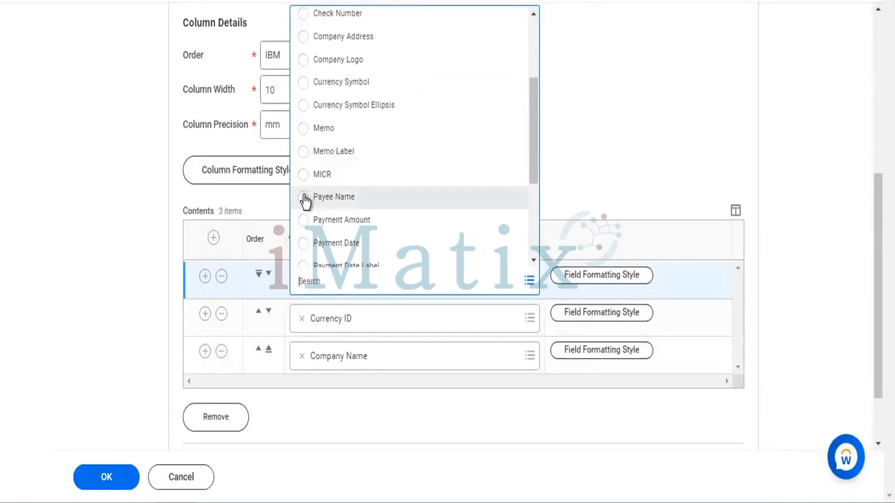
{"action": "left_click", "coordinate": [304, 198]}
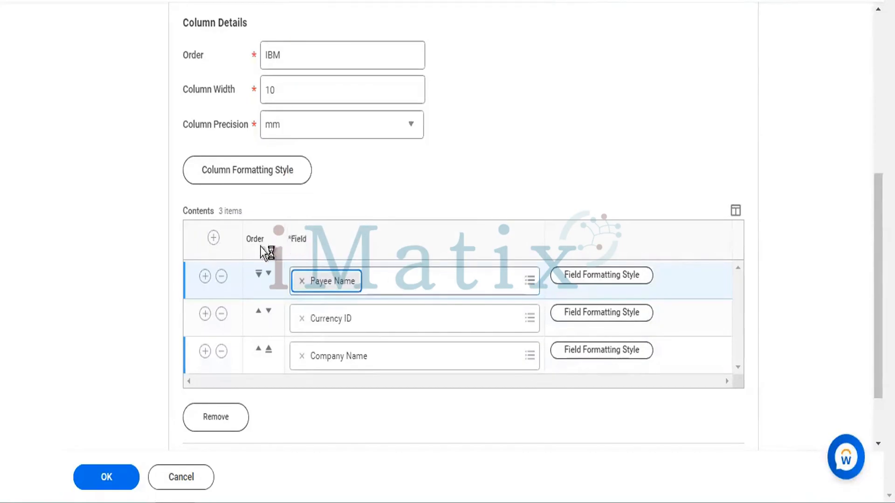
Add a contents row above Payee Name and set its field to Payment Date
{"action": "left_click", "coordinate": [213, 237]}
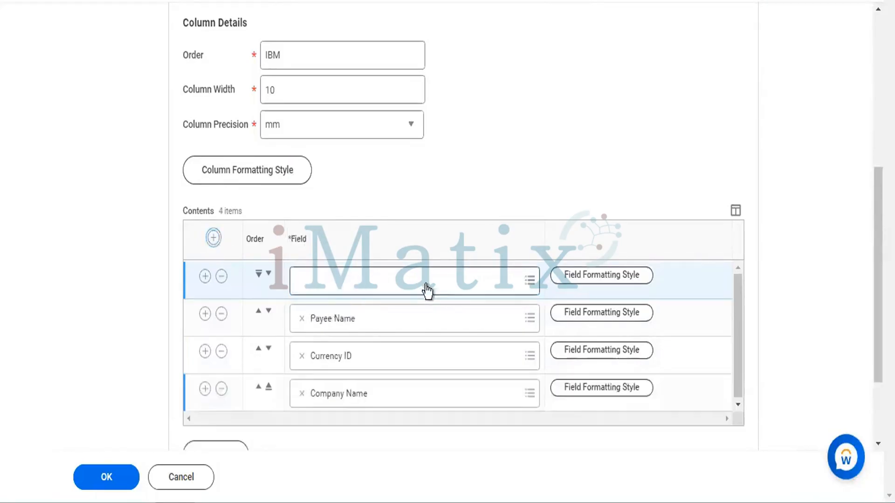
{"action": "left_click", "coordinate": [402, 283]}
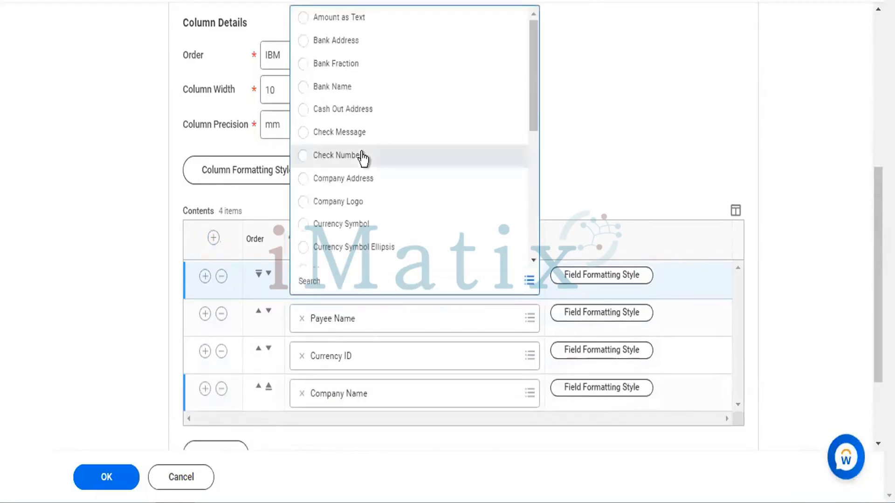
{"action": "scroll", "coordinate": [325, 163], "scroll_direction": "down", "scroll_amount": 5}
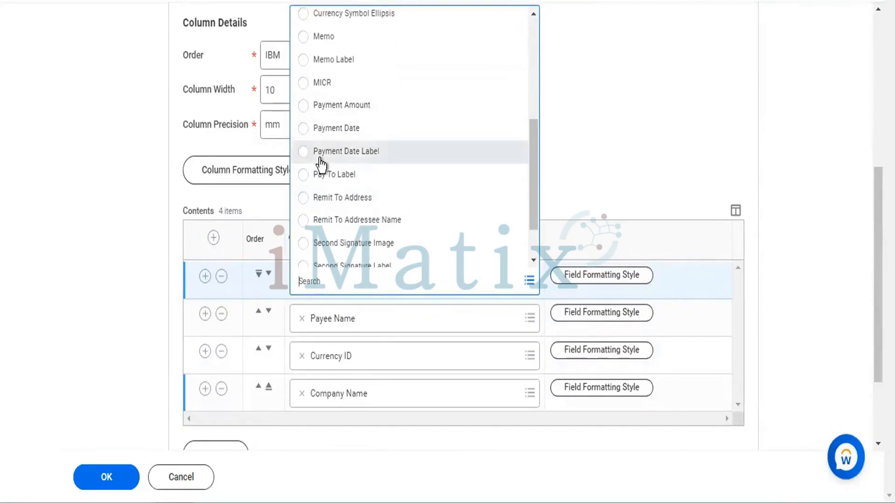
{"action": "left_click", "coordinate": [304, 133]}
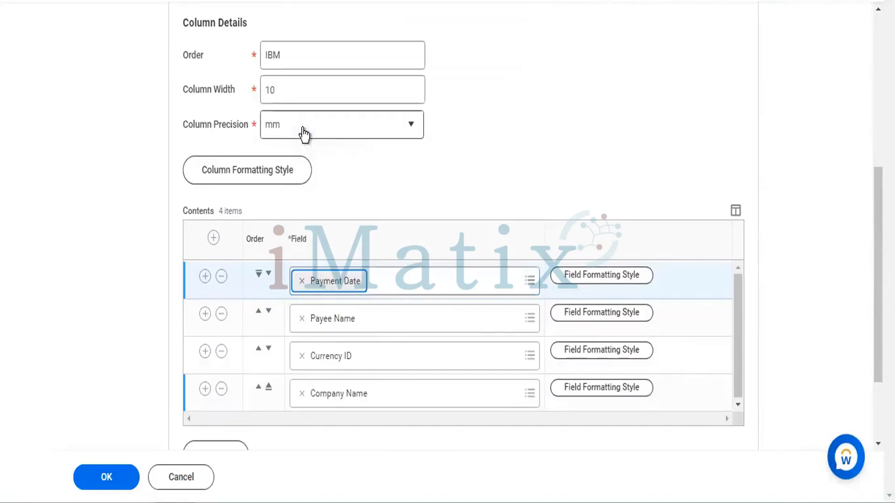
Override the Payment Date field's position in its formatting style with top 1, left 1 and right 1
{"action": "scroll", "coordinate": [532, 189], "scroll_direction": "down", "scroll_amount": 3}
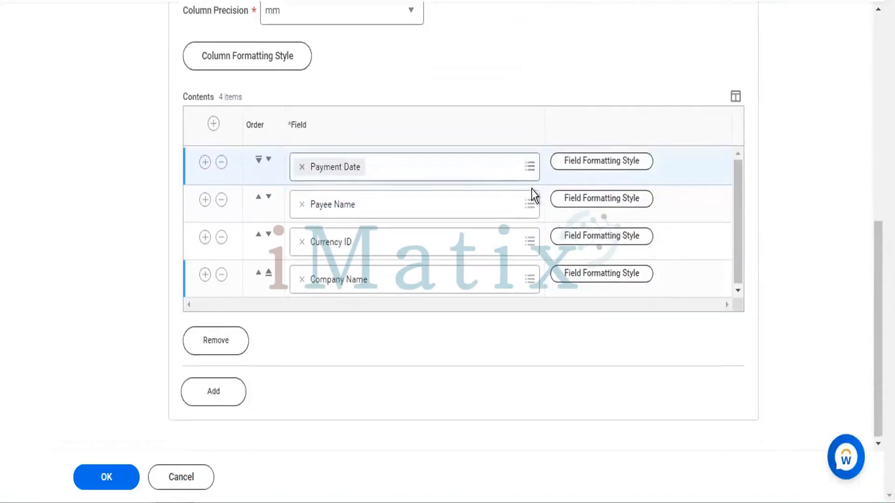
{"action": "left_click", "coordinate": [598, 170]}
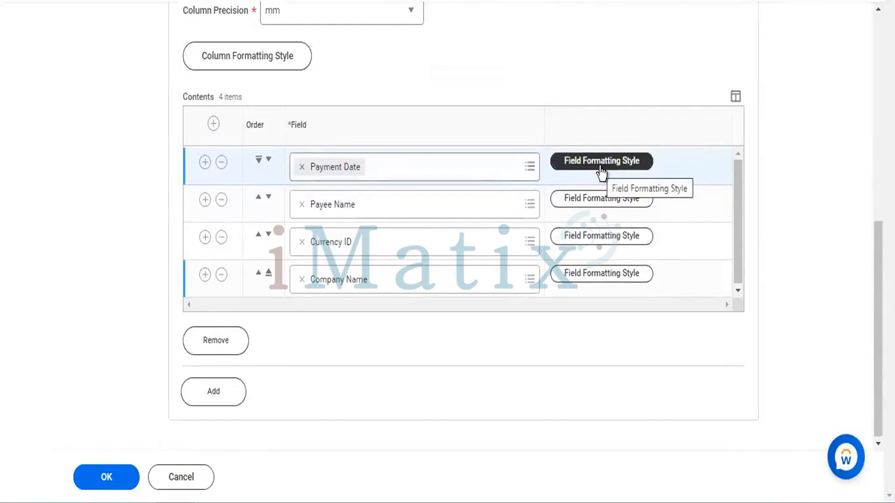
{"action": "left_click", "coordinate": [601, 171]}
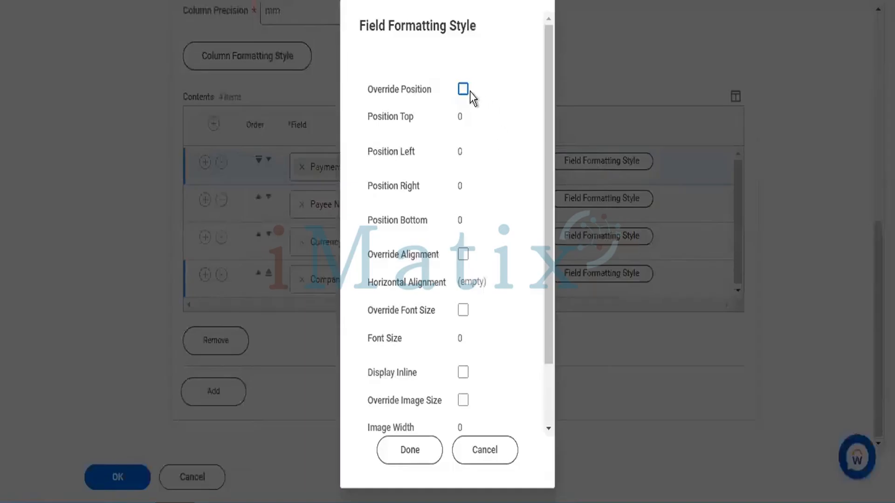
{"action": "left_click", "coordinate": [464, 90]}
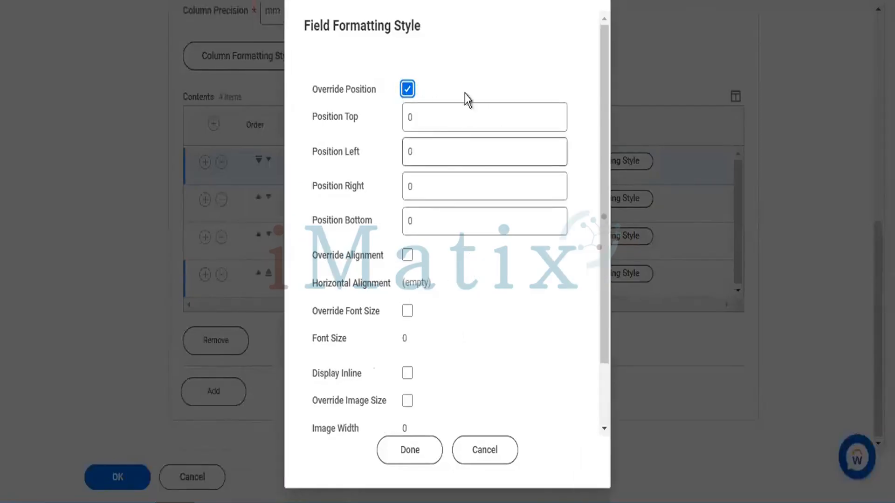
{"action": "left_click", "coordinate": [455, 115]}
{"action": "key", "text": "BackSpace"}
{"action": "type", "text": "1"}
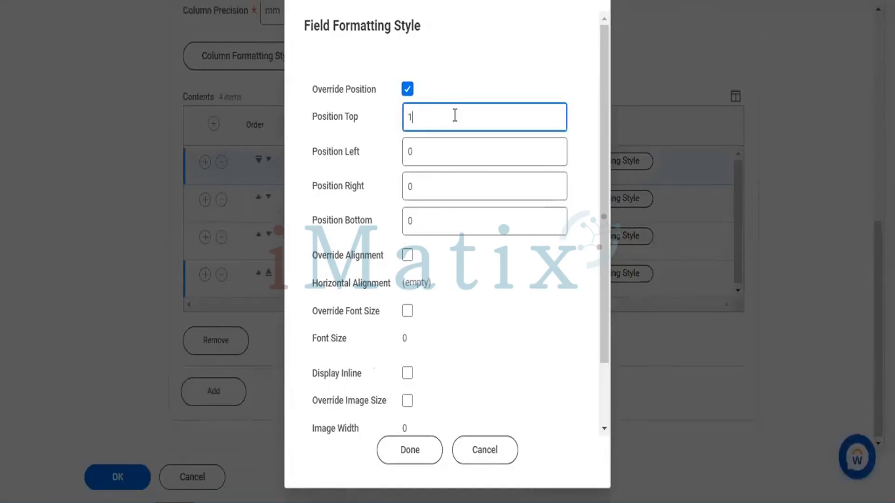
{"action": "left_click", "coordinate": [437, 159]}
{"action": "key", "text": "BackSpace"}
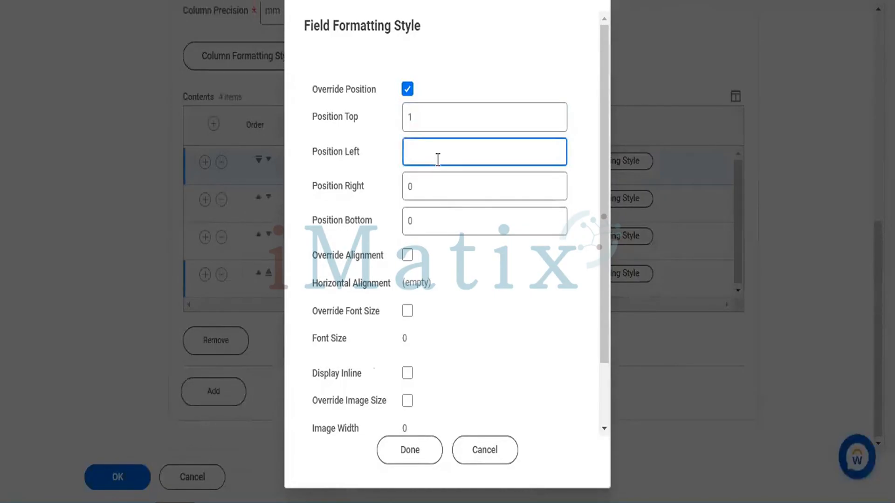
{"action": "type", "text": "1"}
{"action": "left_click", "coordinate": [427, 186]}
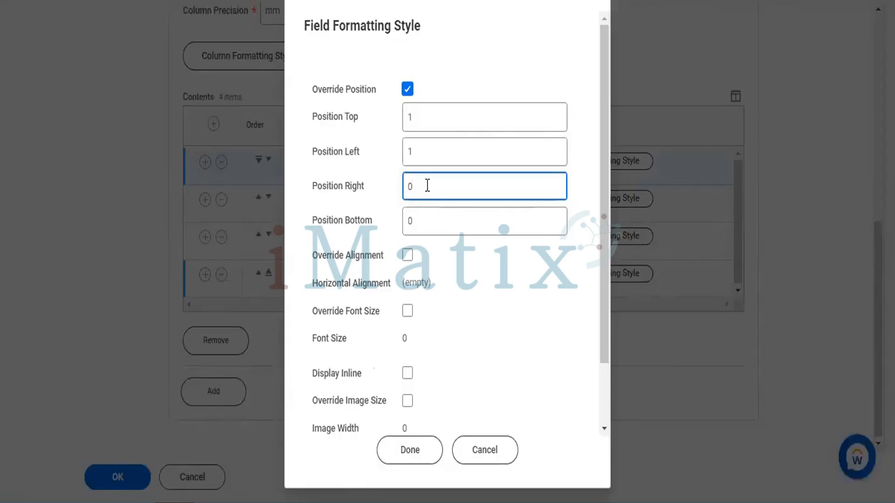
{"action": "key", "text": "BackSpace"}
{"action": "type", "text": "1"}
{"action": "left_click", "coordinate": [426, 212]}
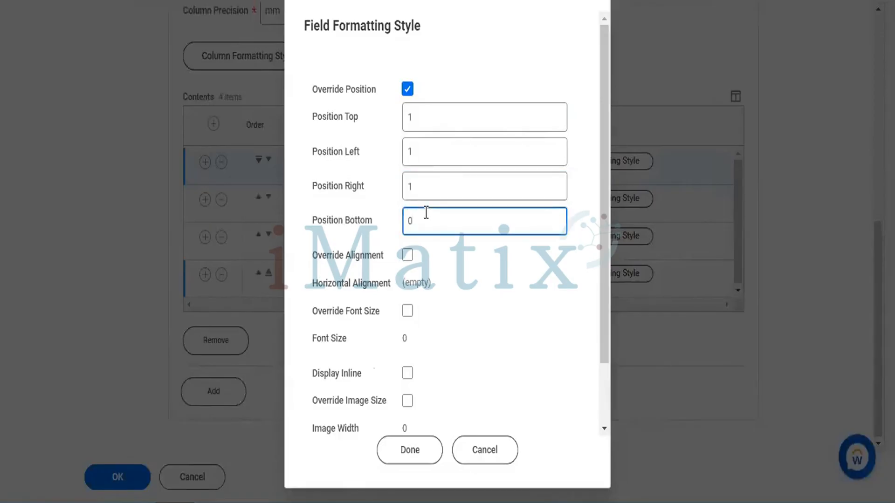
{"action": "scroll", "coordinate": [480, 297], "scroll_direction": "down", "scroll_amount": 3}
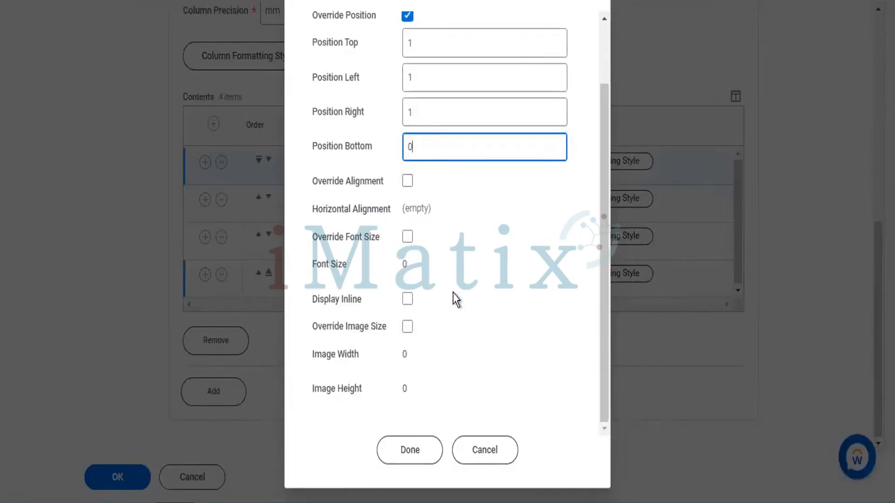
{"action": "left_click", "coordinate": [409, 452]}
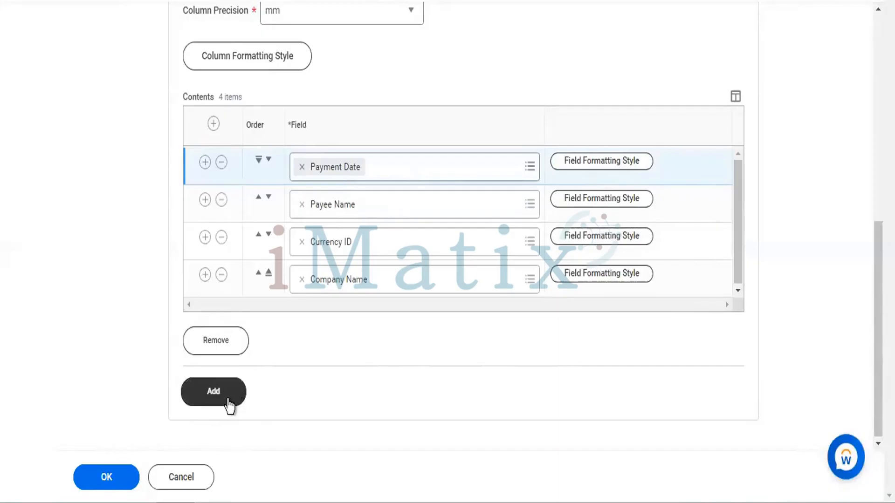
{"action": "left_click", "coordinate": [229, 404]}
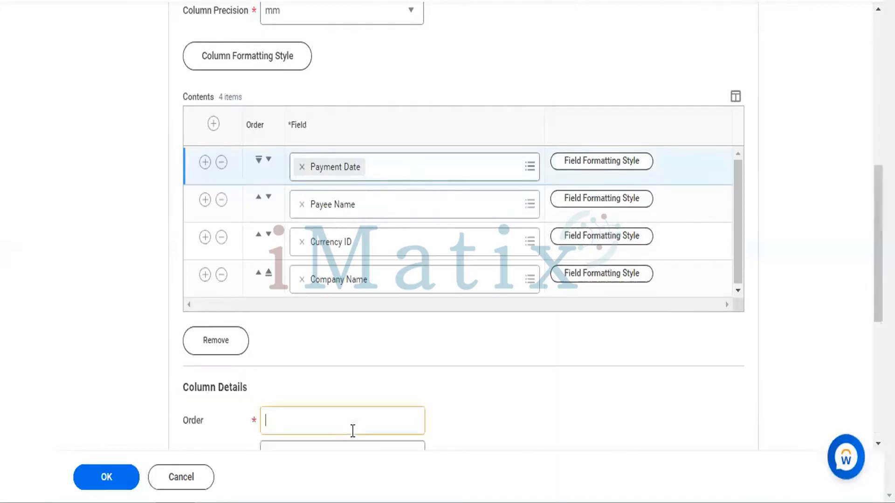
{"action": "scroll", "coordinate": [452, 385], "scroll_direction": "down", "scroll_amount": 7}
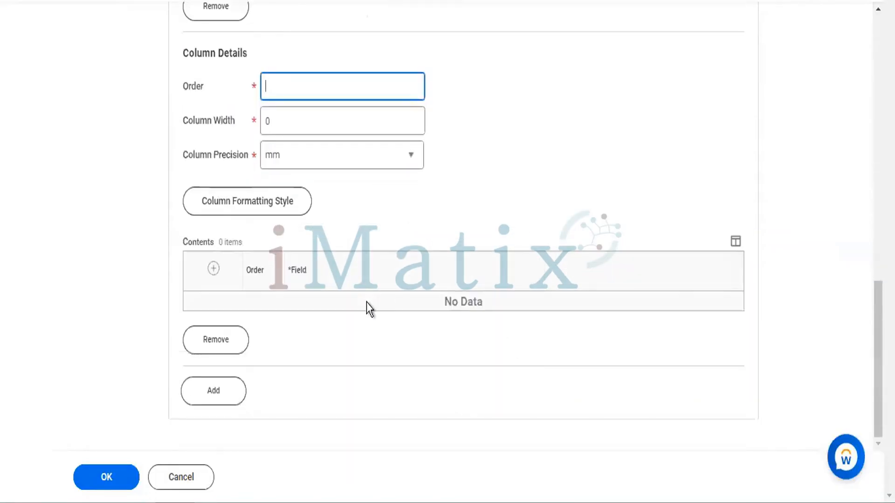
{"action": "left_click", "coordinate": [225, 355]}
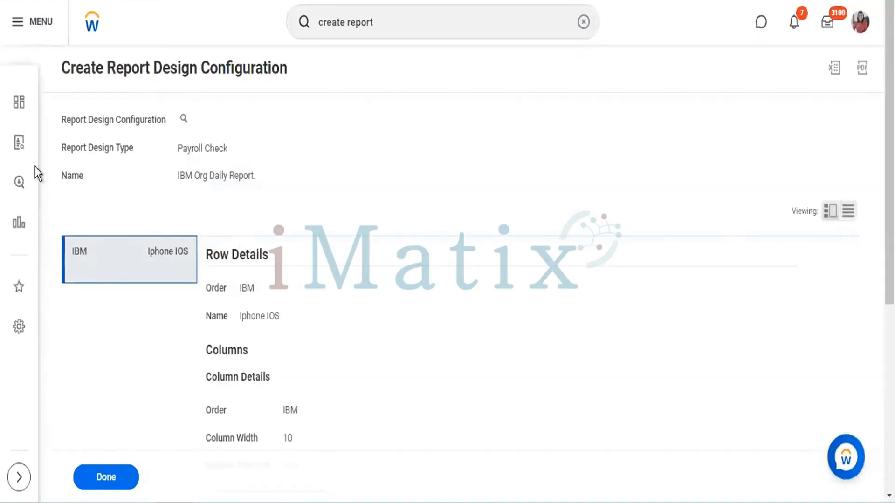
Export the completed report design configuration to Excel and download the file
{"action": "scroll", "coordinate": [299, 326], "scroll_direction": "down", "scroll_amount": 6}
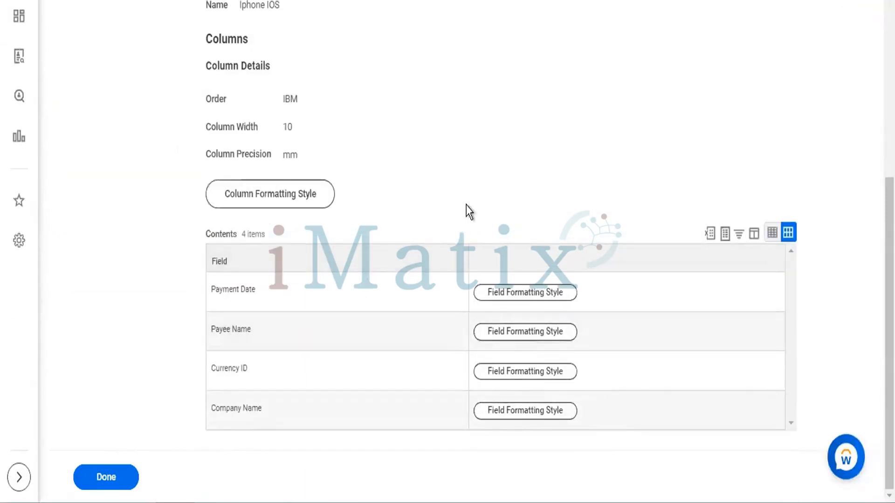
{"action": "scroll", "coordinate": [469, 212], "scroll_direction": "up", "scroll_amount": 6}
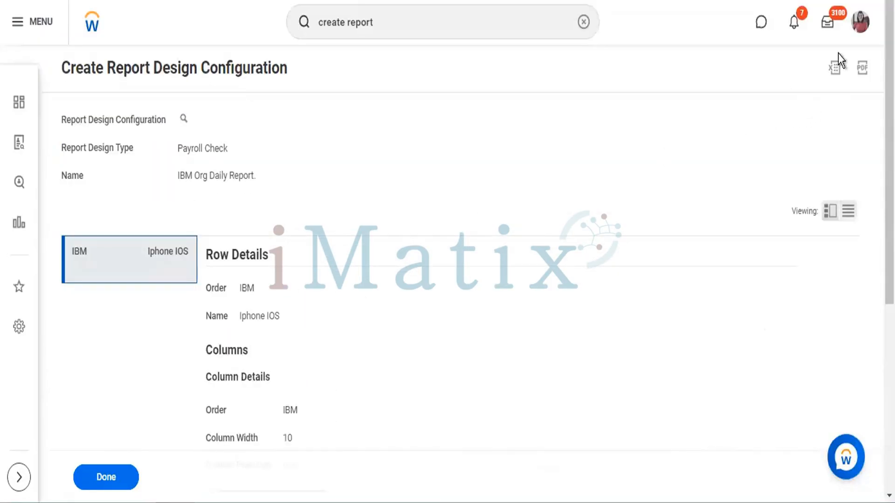
{"action": "left_click", "coordinate": [832, 72]}
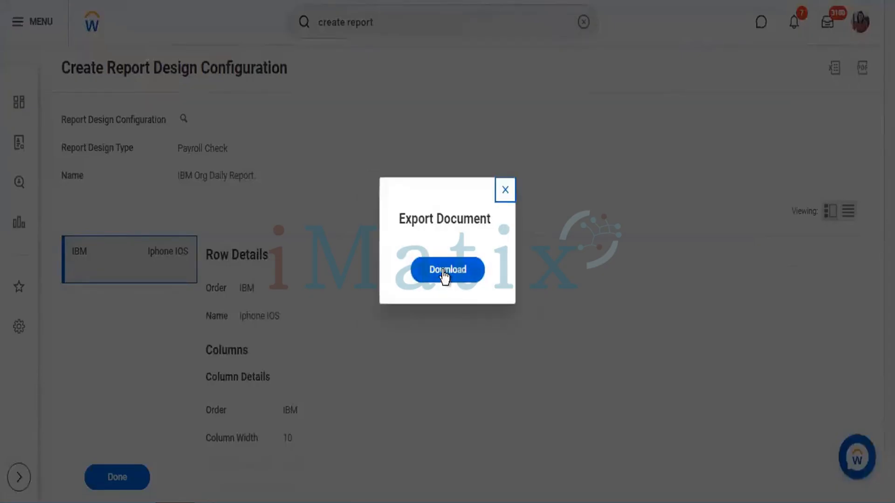
{"action": "left_click", "coordinate": [445, 279]}
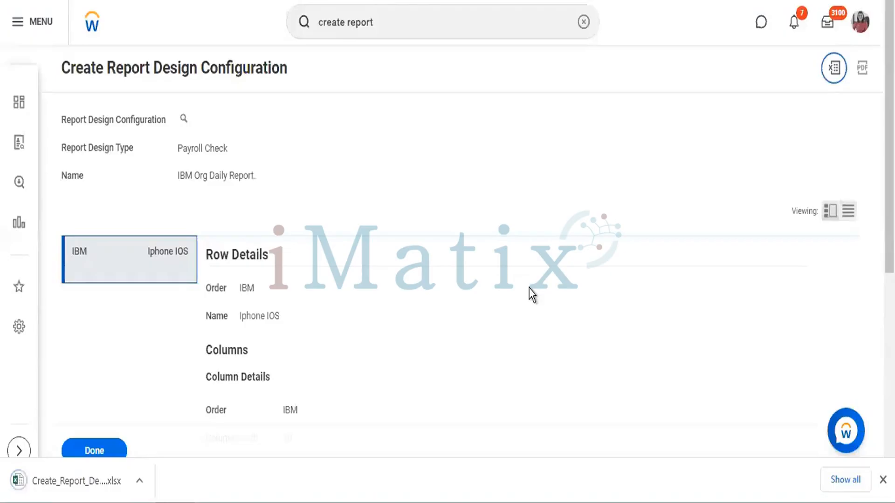
Export the Contents table of the configuration to Excel and download the file
{"action": "scroll", "coordinate": [530, 292], "scroll_direction": "down", "scroll_amount": 7}
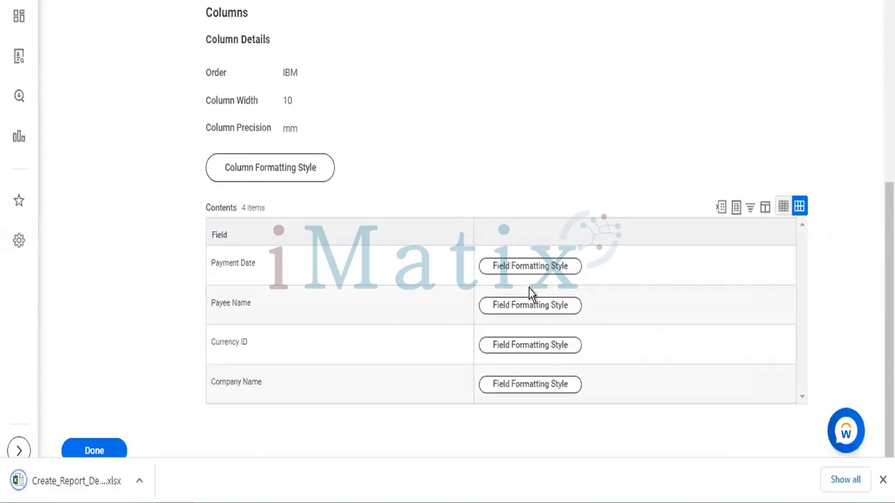
{"action": "left_click", "coordinate": [722, 205]}
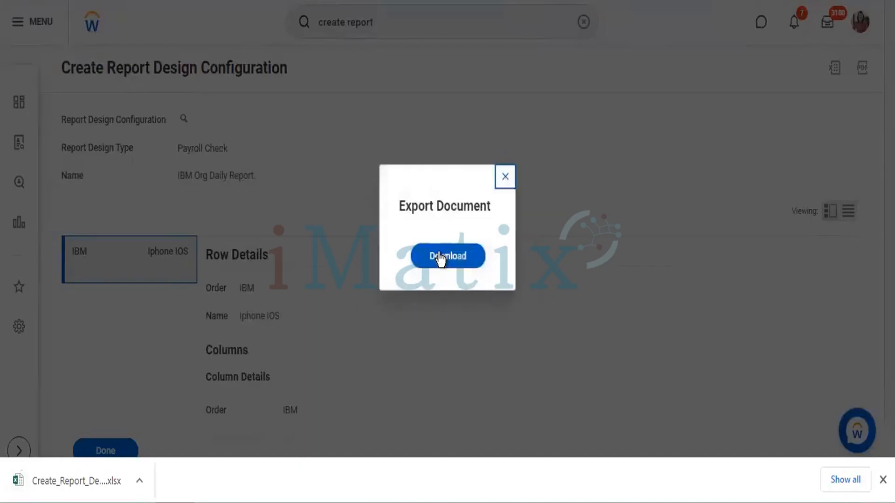
{"action": "left_click", "coordinate": [438, 256]}
Review the row, column and contents details of the configuration and finish the task
{"action": "scroll", "coordinate": [476, 294], "scroll_direction": "down", "scroll_amount": 5}
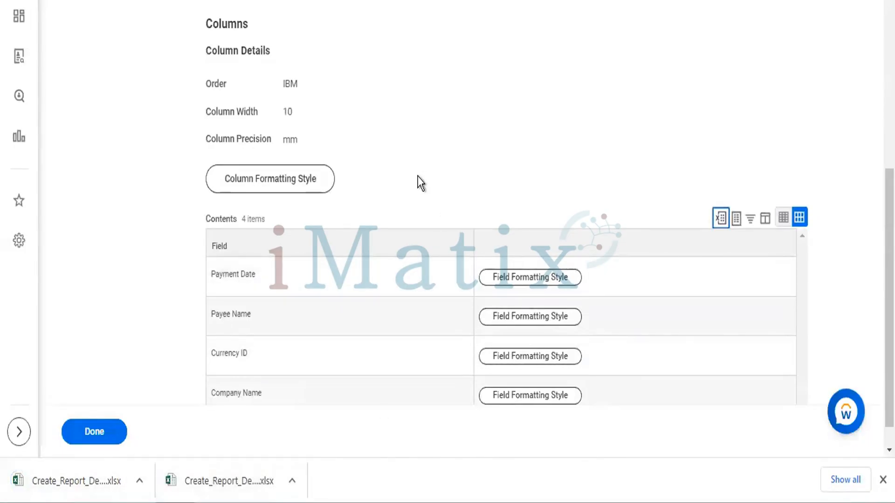
{"action": "scroll", "coordinate": [421, 183], "scroll_direction": "down", "scroll_amount": 1}
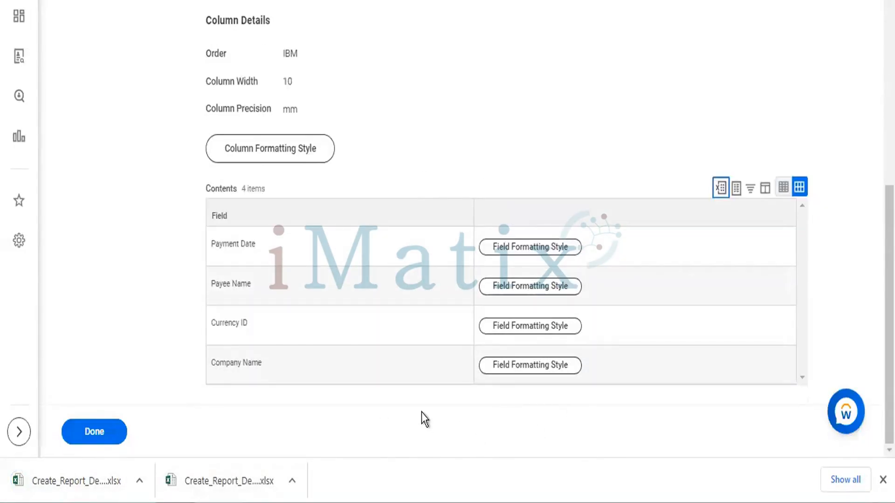
{"action": "scroll", "coordinate": [562, 111], "scroll_direction": "up", "scroll_amount": 8}
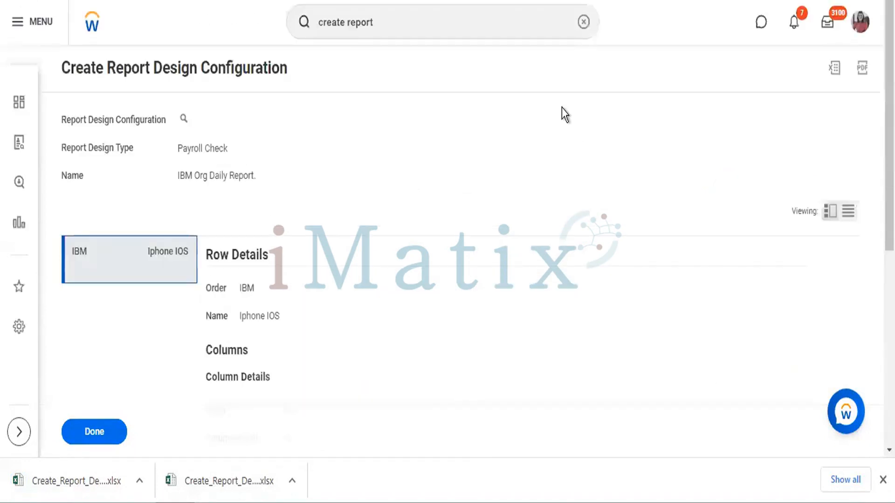
{"action": "scroll", "coordinate": [561, 108], "scroll_direction": "down", "scroll_amount": 8}
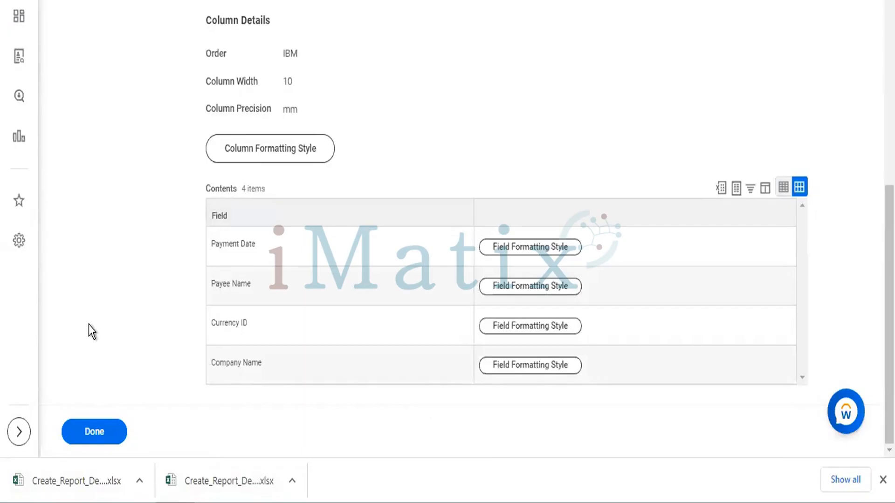
{"action": "left_click", "coordinate": [87, 434]}
Open the downloaded Contents workbook in Excel and enable editing
{"action": "left_click", "coordinate": [80, 487]}
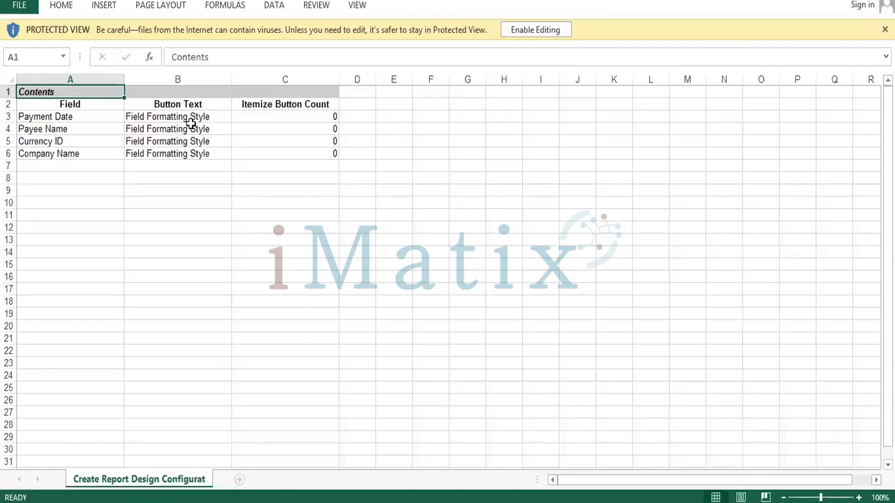
{"action": "left_click", "coordinate": [190, 126]}
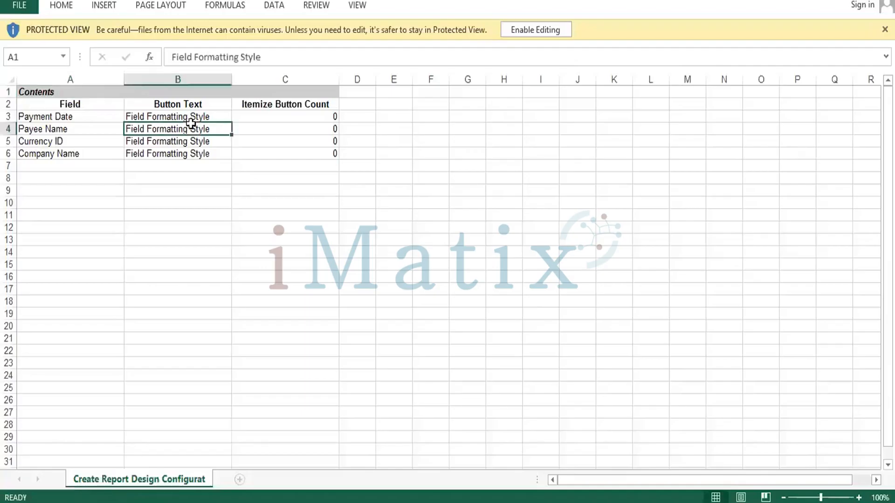
{"action": "left_click", "coordinate": [545, 30]}
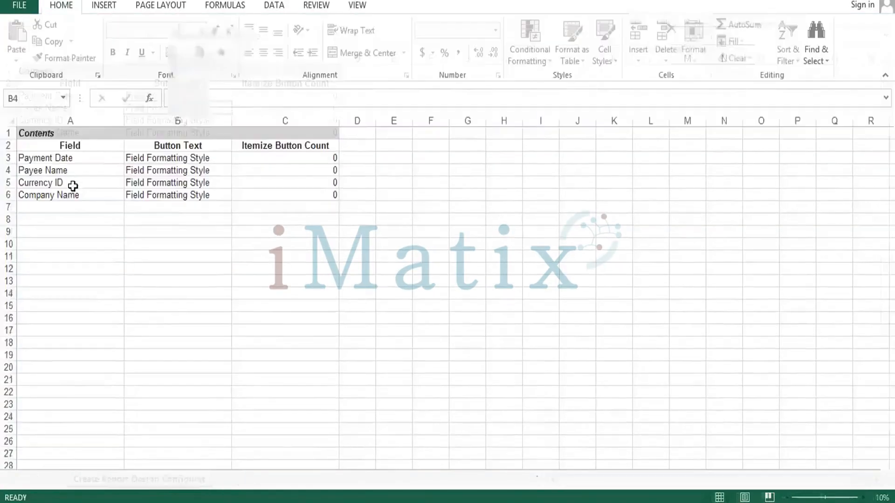
Start a heading row in row 8 with Sl.No in A8 and Org in B8
{"action": "left_click", "coordinate": [59, 210]}
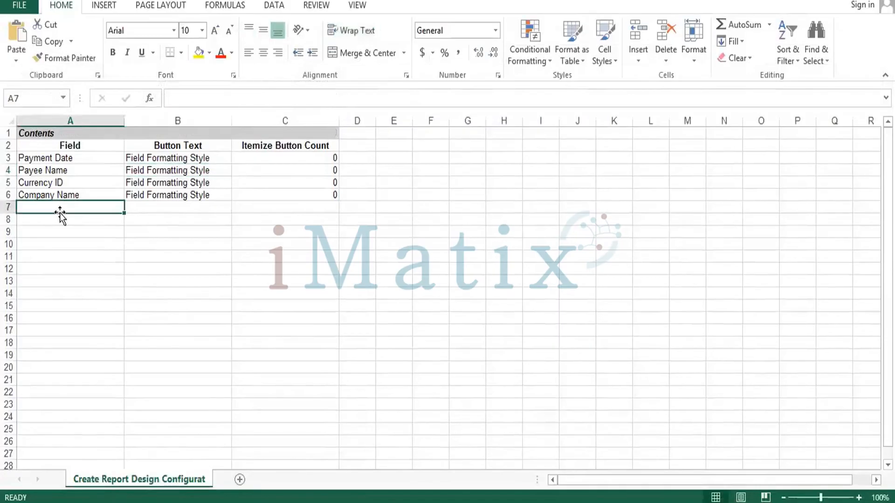
{"action": "key", "text": "Down"}
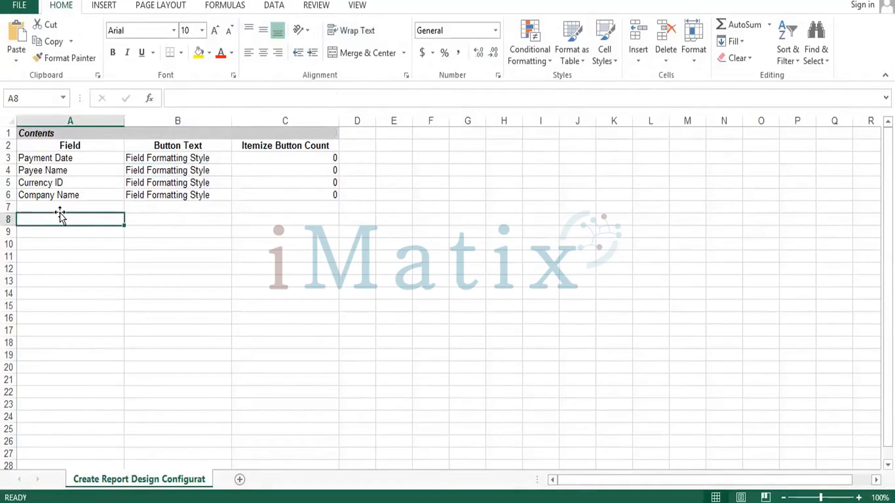
{"action": "type", "text": "Sl.N"}
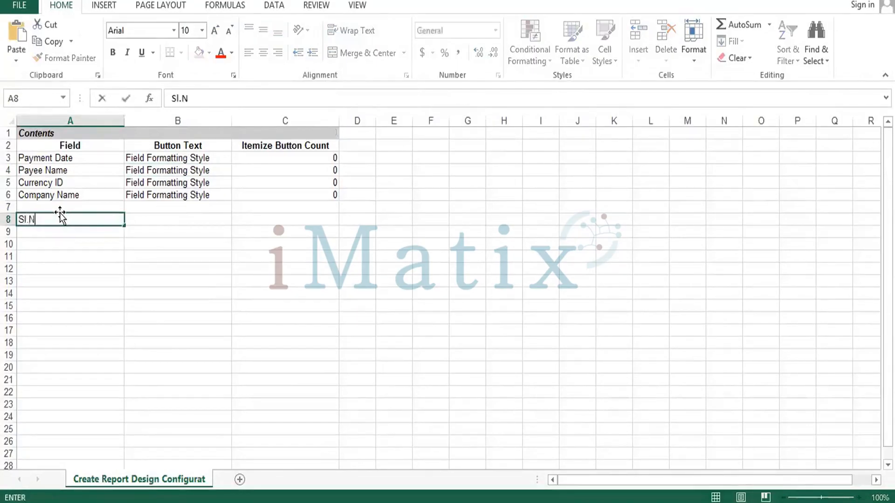
{"action": "type", "text": "o"}
{"action": "key", "text": "Tab"}
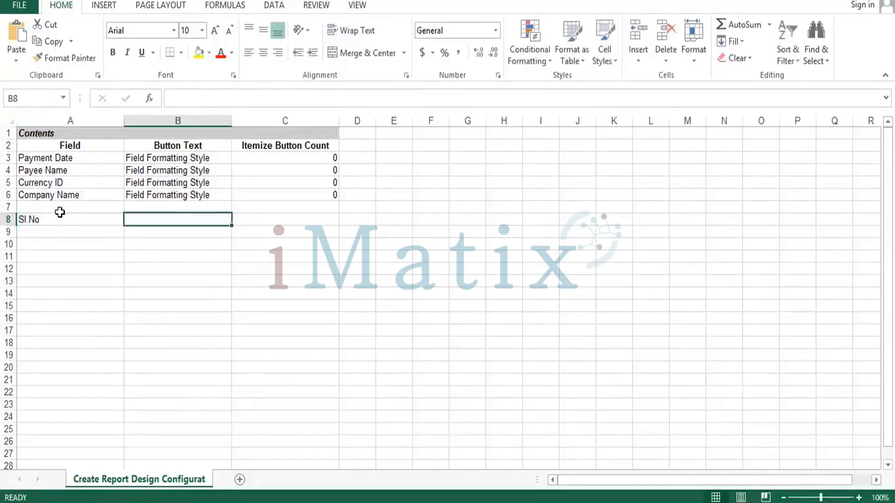
{"action": "type", "text": "Org"}
{"action": "key", "text": "Tab"}
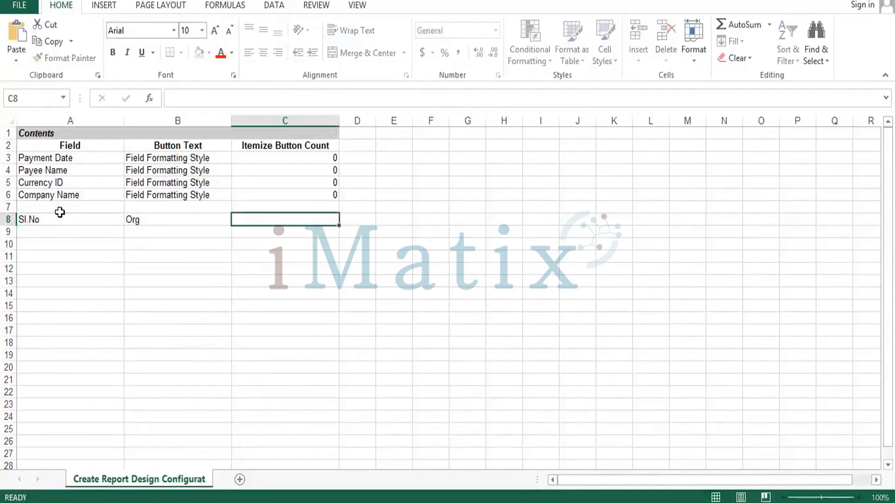
Enter the headings Client, Agents and Emp ID in cells C8, D8 and E8
{"action": "type", "text": "Client"}
{"action": "key", "text": "Tab"}
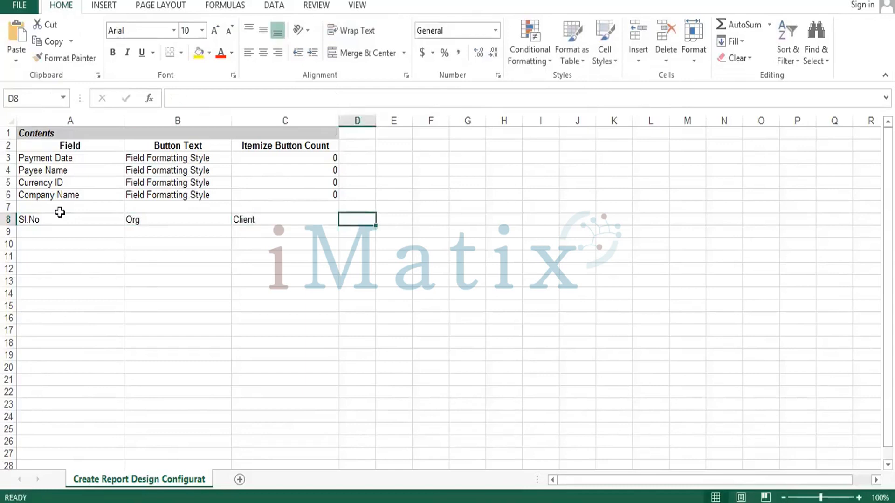
{"action": "type", "text": "Agents"}
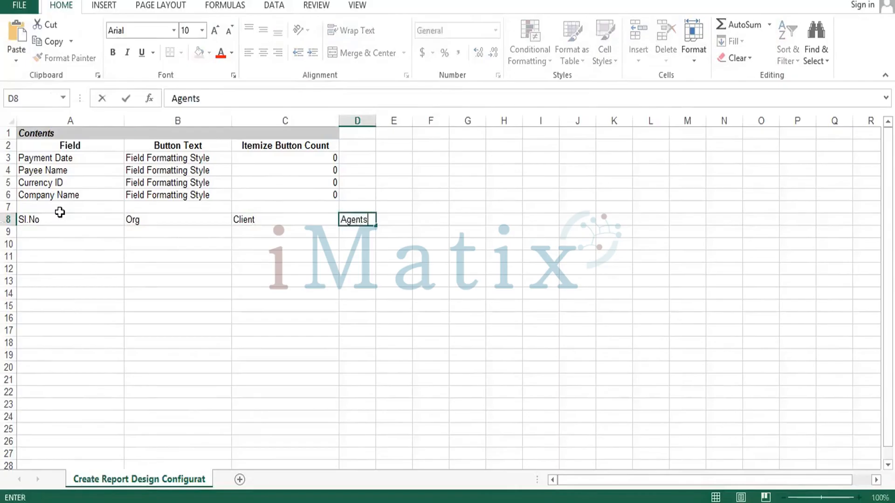
{"action": "key", "text": "Tab"}
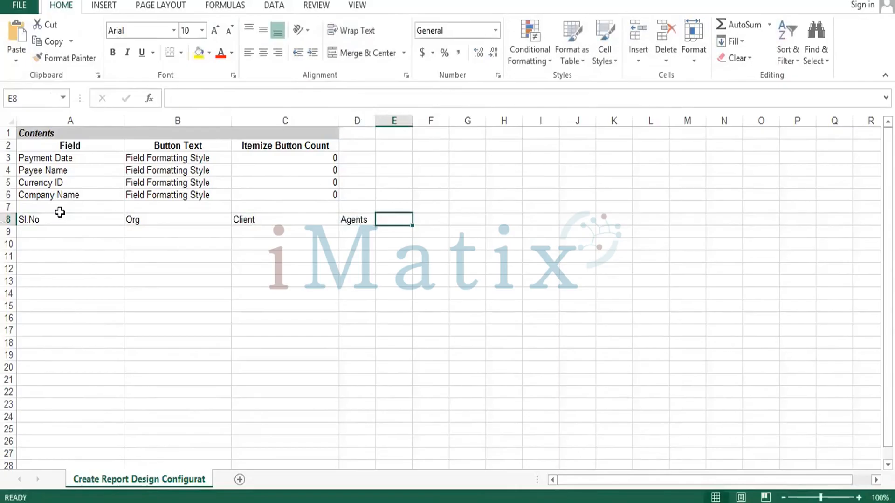
{"action": "type", "text": "Emp ID"}
{"action": "key", "text": "Tab"}
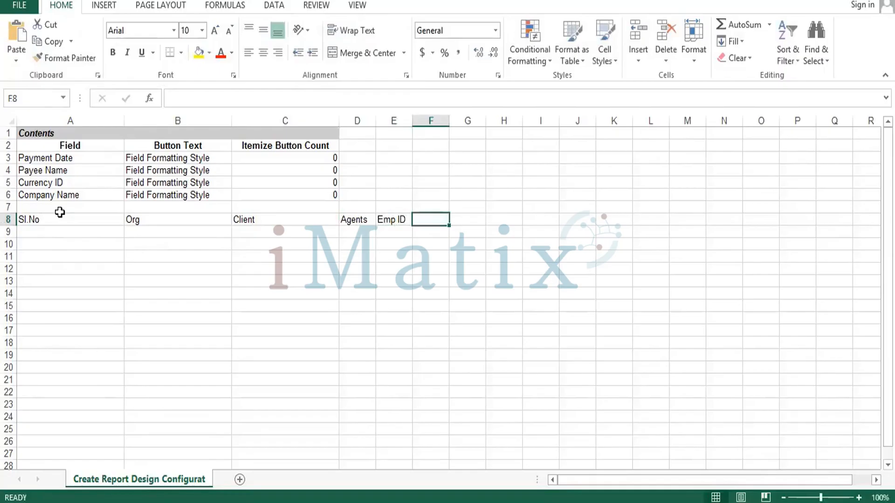
Enter the headings TL in cell F8 and Manager in cell G8
{"action": "type", "text": "TL"}
{"action": "key", "text": "Tab"}
{"action": "type", "text": "Manag"}
{"action": "key", "text": "BackSpace"}
{"action": "key", "text": "BackSpace"}
{"action": "key", "text": "BackSpace"}
{"action": "type", "text": "nager"}
{"action": "key", "text": "Tab"}
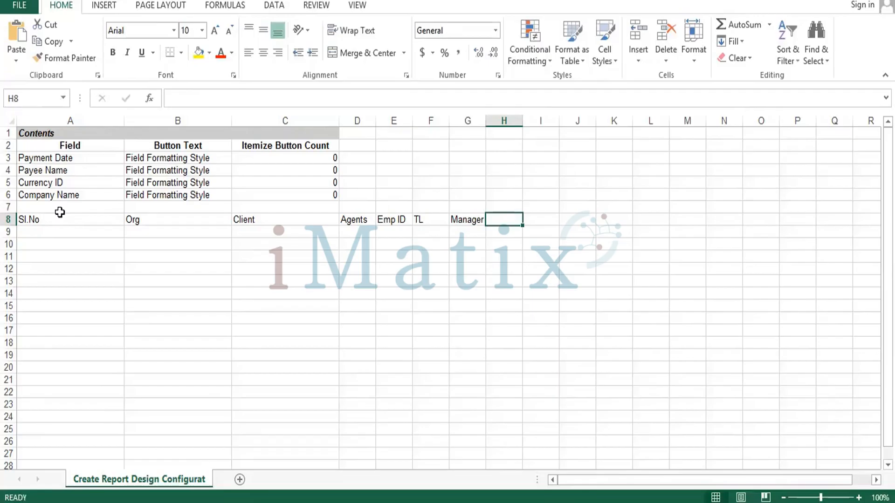
Widen columns D to H and enter the heading CEO in cell H8
{"action": "left_click_drag", "start_coordinate": [375, 121], "coordinate": [681, 128]}
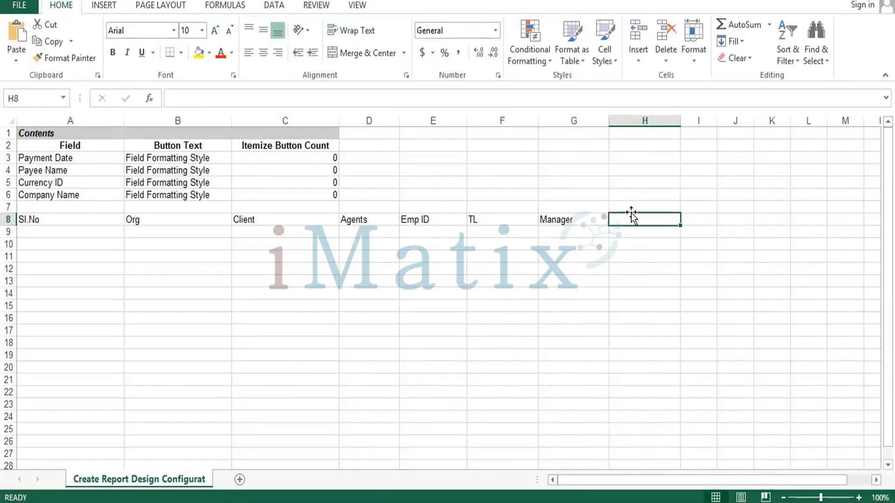
{"action": "type", "text": "CEO"}
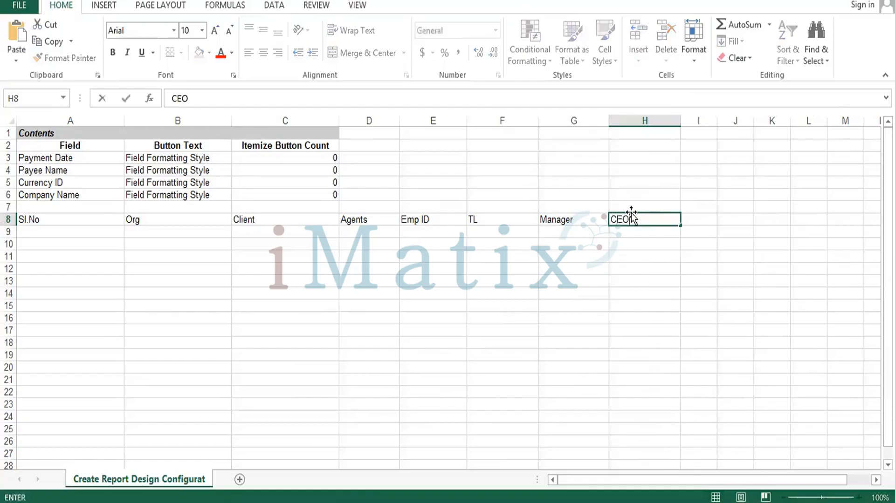
{"action": "key", "text": "Tab"}
{"action": "type", "text": "B"}
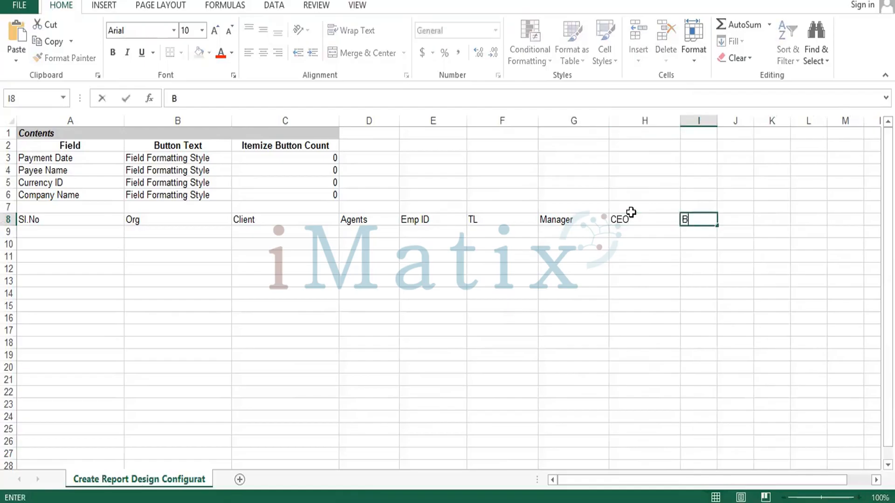
{"action": "type", "text": "ranch"}
{"action": "key", "text": "Tab"}
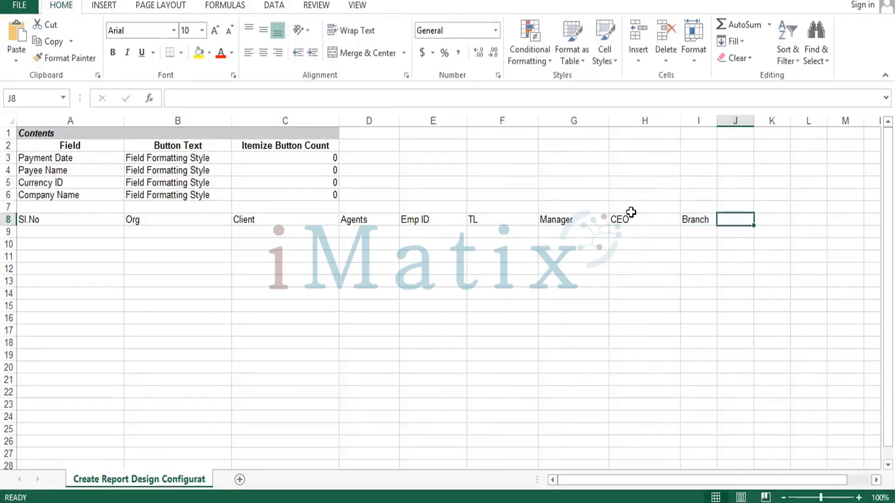
{"action": "key", "text": "Left"}
Enter the headings LOB in cell I8 and FH Urls in cell J8
{"action": "type", "text": "LOB"}
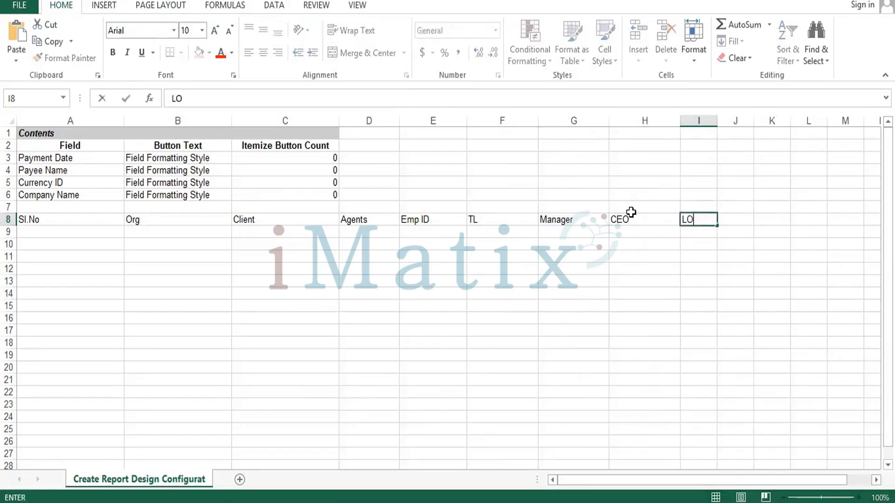
{"action": "key", "text": "Tab"}
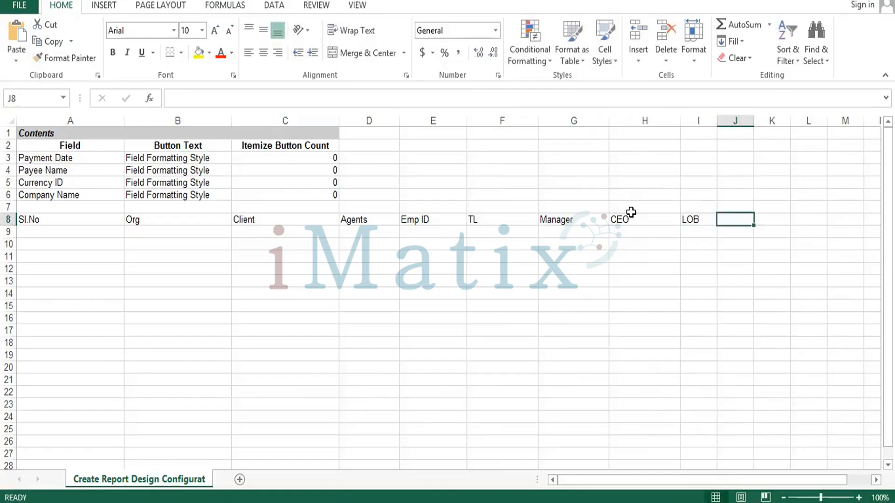
{"action": "type", "text": "U"}
{"action": "key", "text": "BackSpace"}
{"action": "type", "text": "H"}
{"action": "key", "text": "BackSpace"}
{"action": "type", "text": "F"}
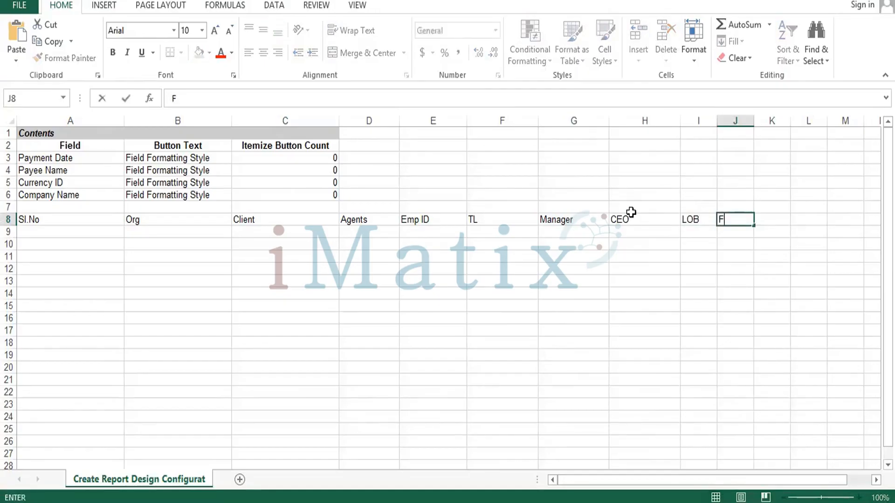
{"action": "type", "text": "H Urls"}
{"action": "key", "text": "Return"}
Widen columns I and J and apply all borders to the range A8:J26
{"action": "key", "text": "Left"}
{"action": "key", "text": "Left"}
{"action": "key", "text": "Left"}
{"action": "key", "text": "Left"}
{"action": "key", "text": "Left"}
{"action": "key", "text": "Left"}
{"action": "key", "text": "Left"}
{"action": "key", "text": "Left"}
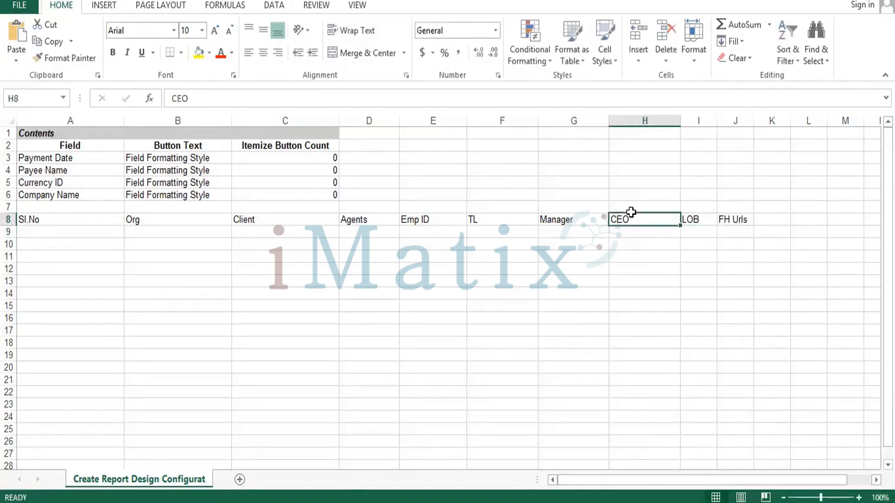
{"action": "key", "text": "shift+Right"}
{"action": "key", "text": "shift+Right"}
{"action": "key", "text": "shift+Right"}
{"action": "key", "text": "shift+Right"}
{"action": "key", "text": "shift+Right"}
{"action": "key", "text": "shift+Right"}
{"action": "key", "text": "shift+Right"}
{"action": "key", "text": "shift+Right"}
{"action": "key", "text": "shift+Right"}
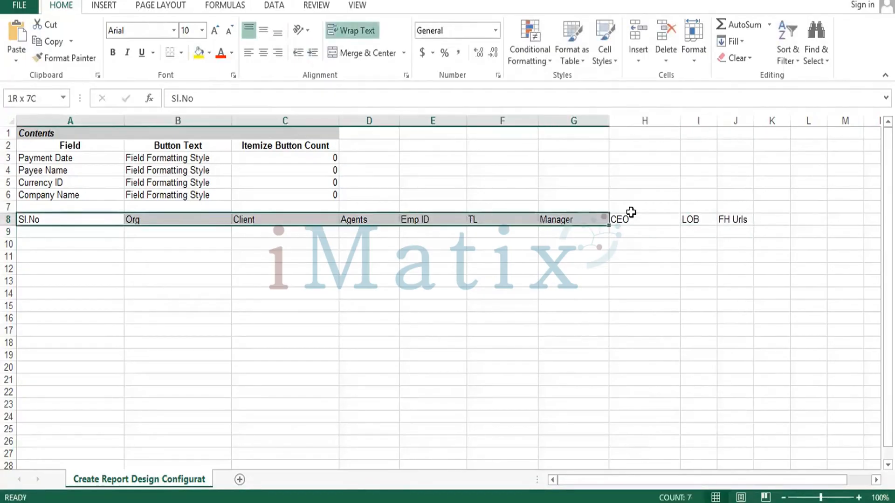
{"action": "key", "text": "shift+Down"}
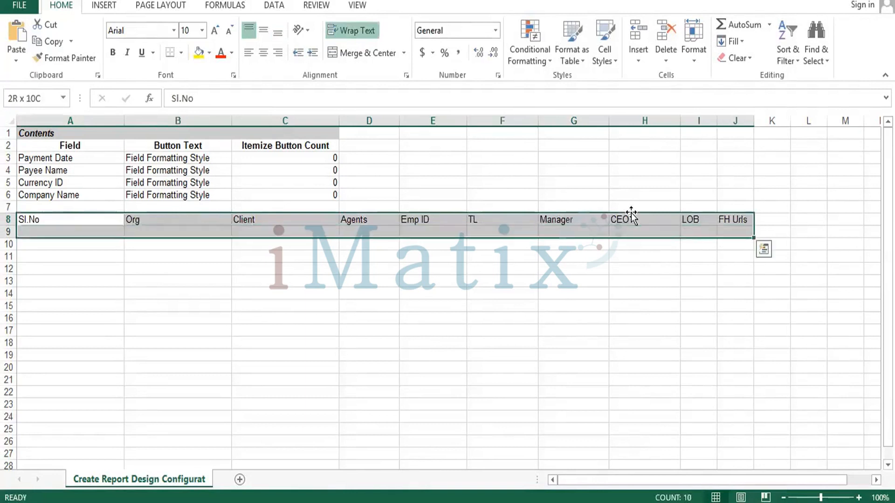
{"action": "key", "text": "shift+Down"}
{"action": "key", "text": "shift+Down"}
{"action": "key", "text": "shift+Down"}
{"action": "key", "text": "shift+Down"}
{"action": "key", "text": "shift+Down"}
{"action": "key", "text": "shift+Down"}
{"action": "key", "text": "shift+Down"}
{"action": "key", "text": "shift+Down"}
{"action": "key", "text": "shift+Down"}
{"action": "key", "text": "shift+Down"}
{"action": "key", "text": "shift+Down"}
{"action": "key", "text": "shift+Down"}
{"action": "key", "text": "shift+Down"}
{"action": "key", "text": "shift+Down"}
{"action": "key", "text": "shift+Down"}
{"action": "key", "text": "shift+Down"}
{"action": "key", "text": "shift+Down"}
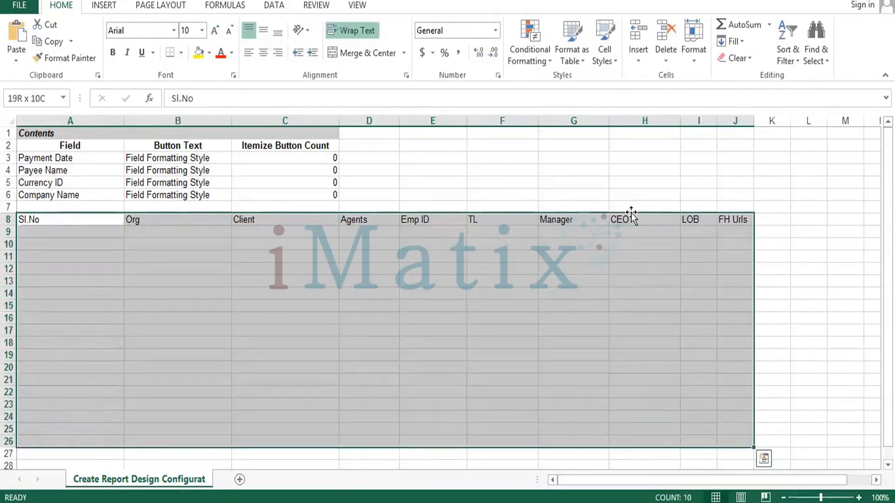
{"action": "left_click_drag", "start_coordinate": [754, 121], "coordinate": [805, 124]}
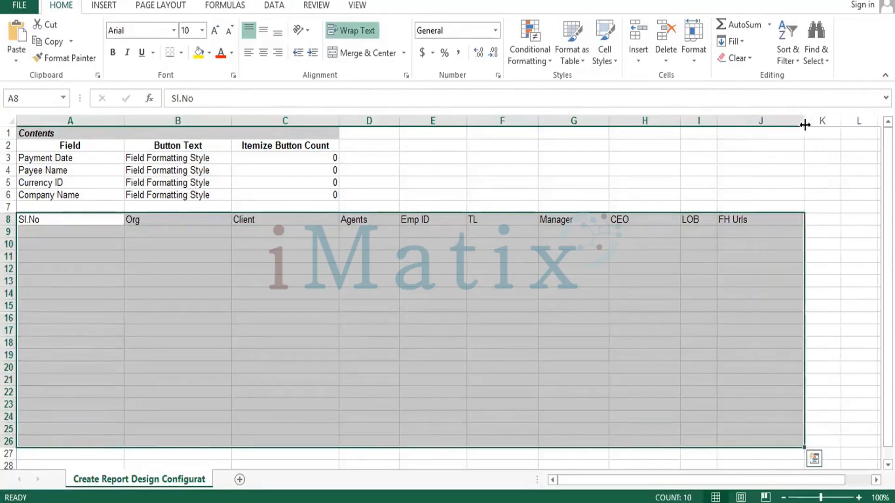
{"action": "left_click_drag", "start_coordinate": [717, 121], "coordinate": [762, 122]}
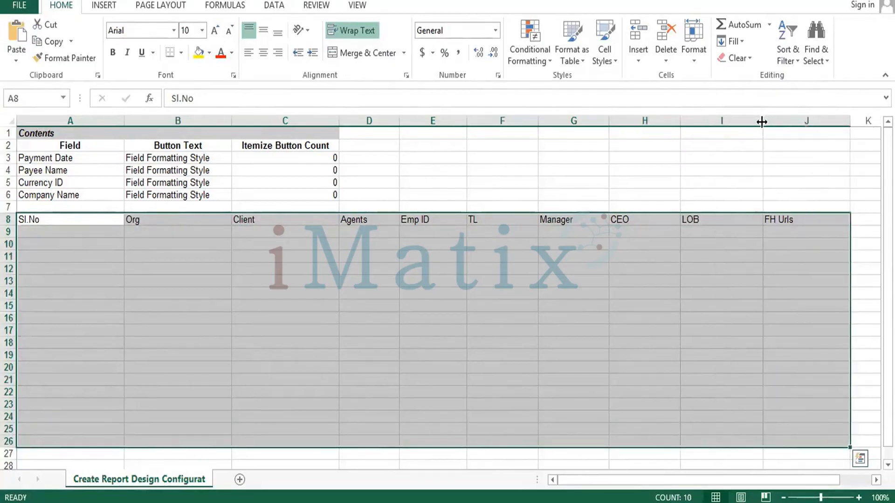
{"action": "left_click", "coordinate": [181, 52]}
{"action": "left_click", "coordinate": [206, 176]}
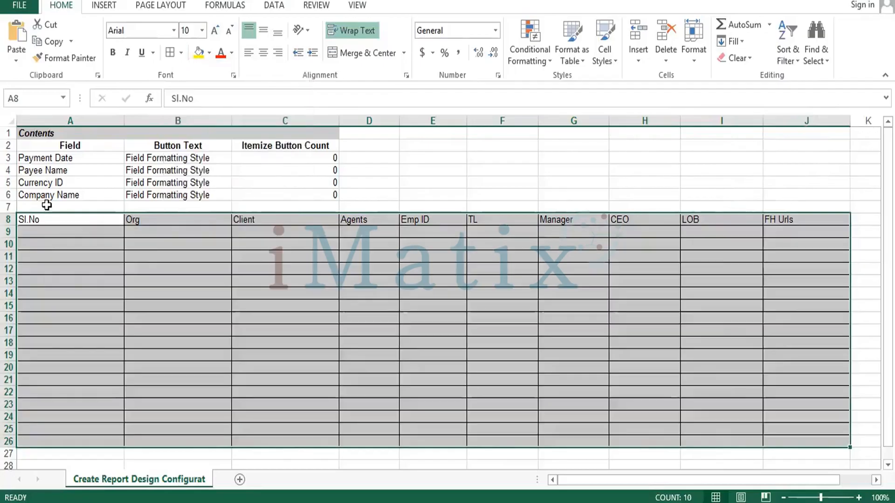
Make row 8 taller and center the headings in A8:J8 horizontally and vertically
{"action": "left_click_drag", "start_coordinate": [6, 226], "coordinate": [6, 236]}
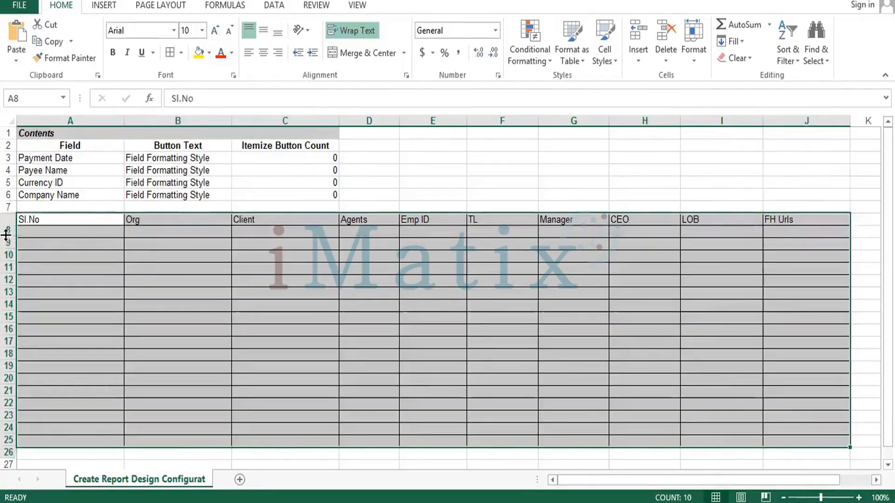
{"action": "left_click_drag", "start_coordinate": [70, 225], "coordinate": [793, 236]}
{"action": "left_click", "coordinate": [263, 52]}
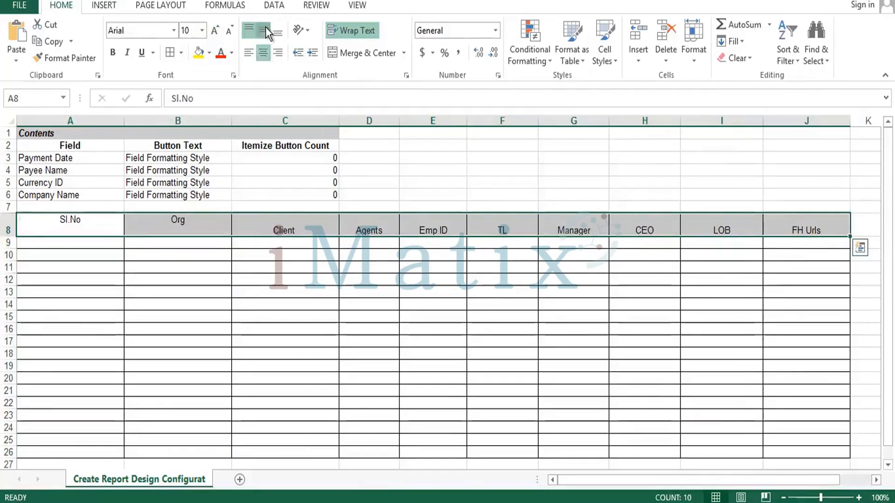
{"action": "left_click", "coordinate": [265, 27]}
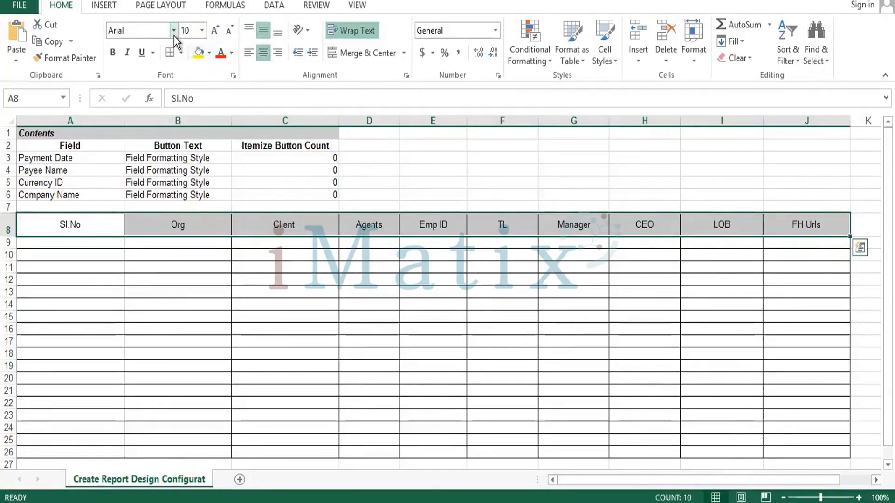
Set the headings in A8:J8 to bold Times New Roman
{"action": "type", "text": "Times New Roman"}
{"action": "key", "text": "Return"}
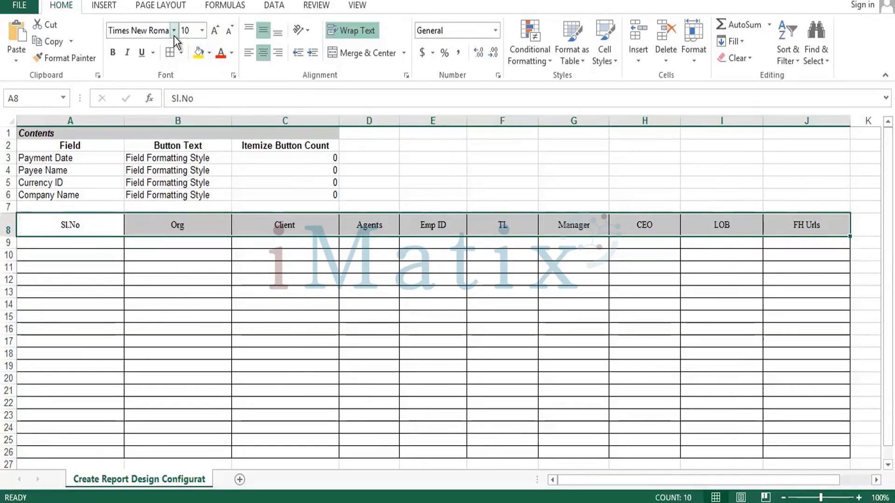
{"action": "left_click", "coordinate": [174, 35]}
{"action": "left_click", "coordinate": [174, 36]}
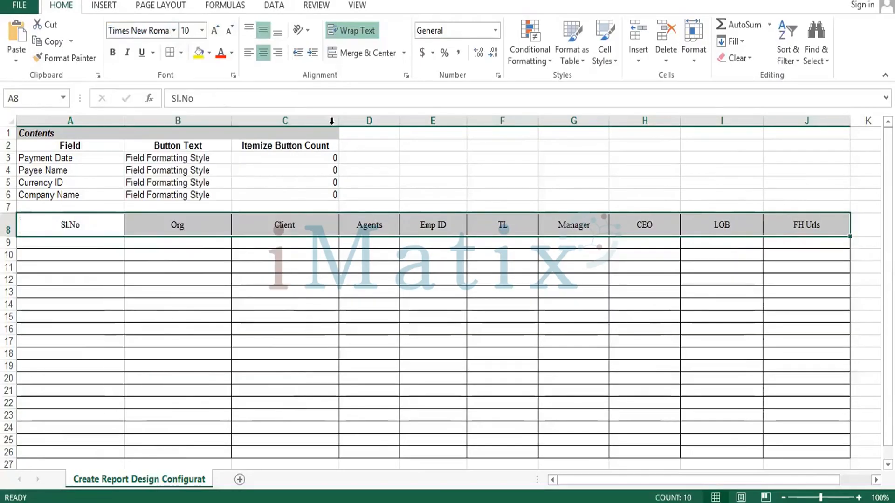
{"action": "key", "text": "ctrl+b"}
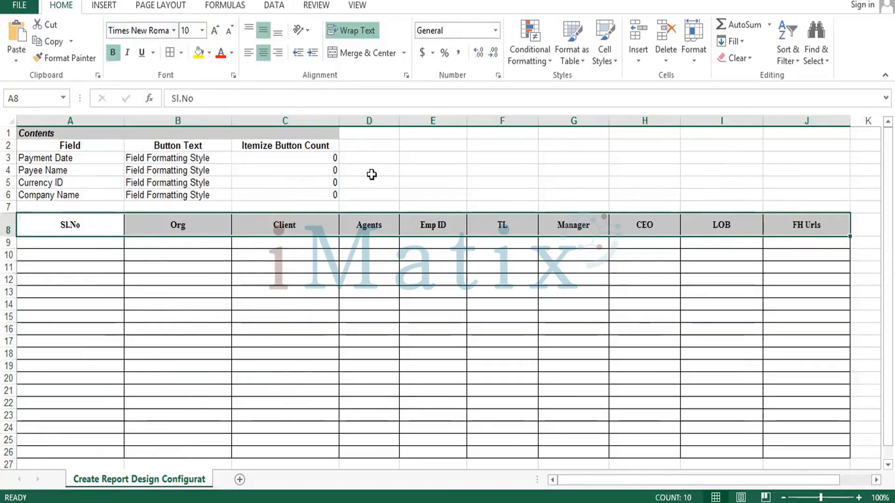
Fill the heading row A8:J8 with a light orange theme color
{"action": "left_click", "coordinate": [209, 53]}
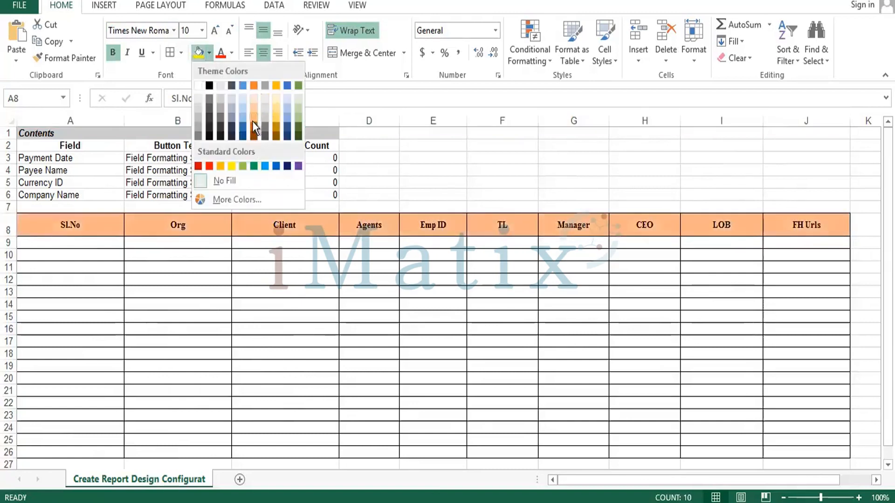
{"action": "left_click", "coordinate": [253, 122]}
{"action": "left_click", "coordinate": [98, 252]}
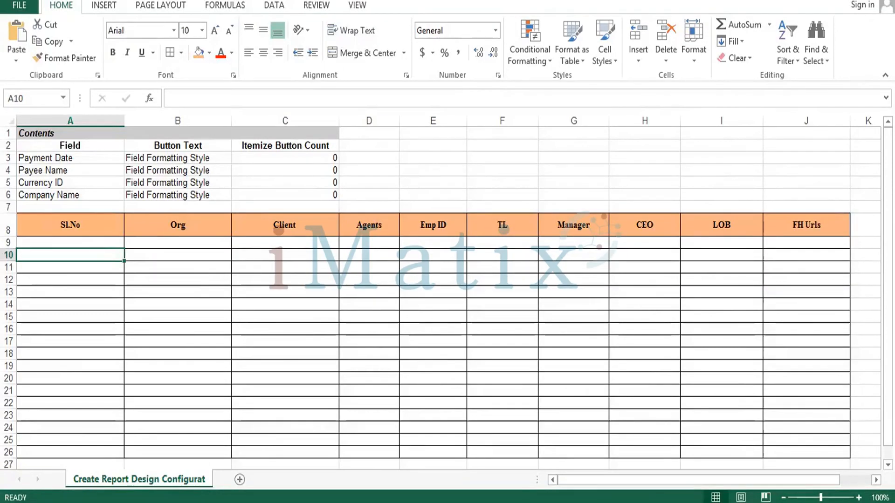
Close the Create_Report_Design_Configuration (1).xlsx workbook and save its changes
{"action": "left_click", "coordinate": [551, 389]}
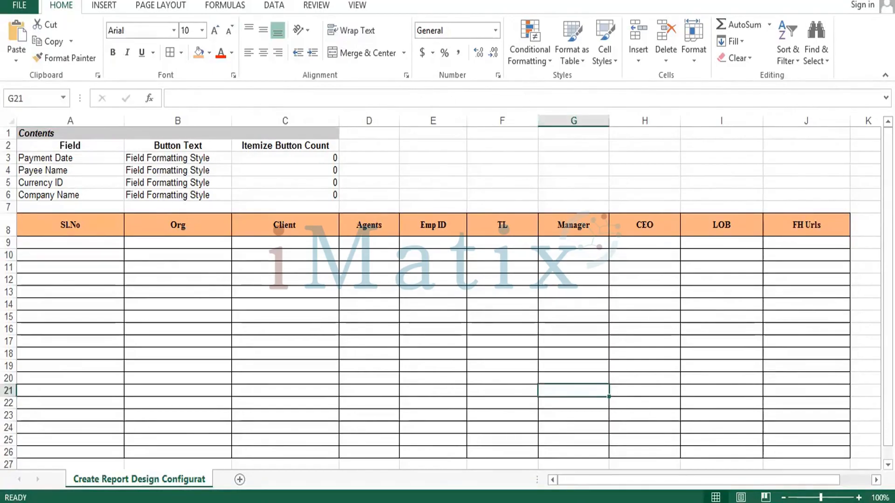
{"action": "key", "text": "ctrl+w"}
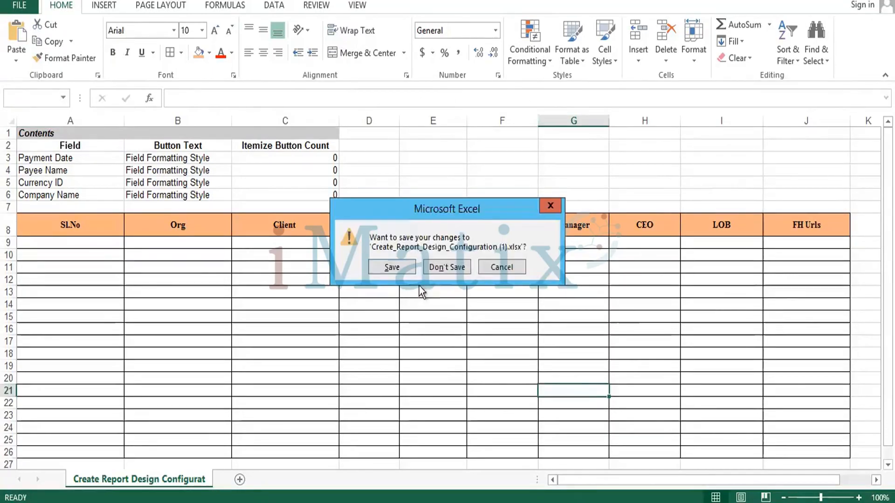
{"action": "left_click", "coordinate": [384, 265]}
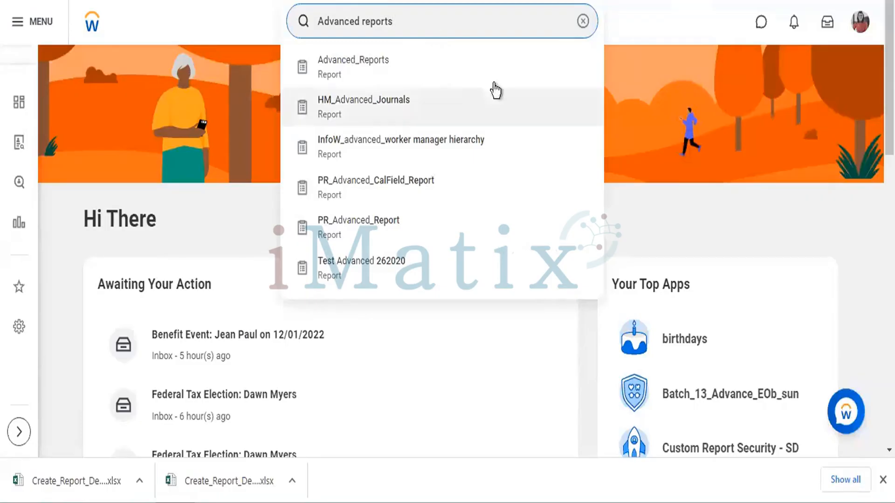
Open the Advanced_Reports report from the Workday search results and start Maintain Excel Template for this custom report
{"action": "left_click", "coordinate": [356, 60]}
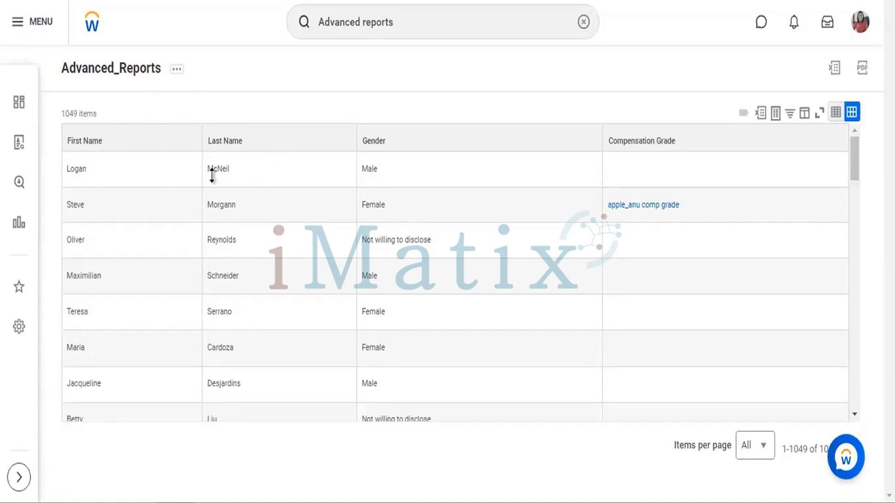
{"action": "left_click", "coordinate": [179, 173]}
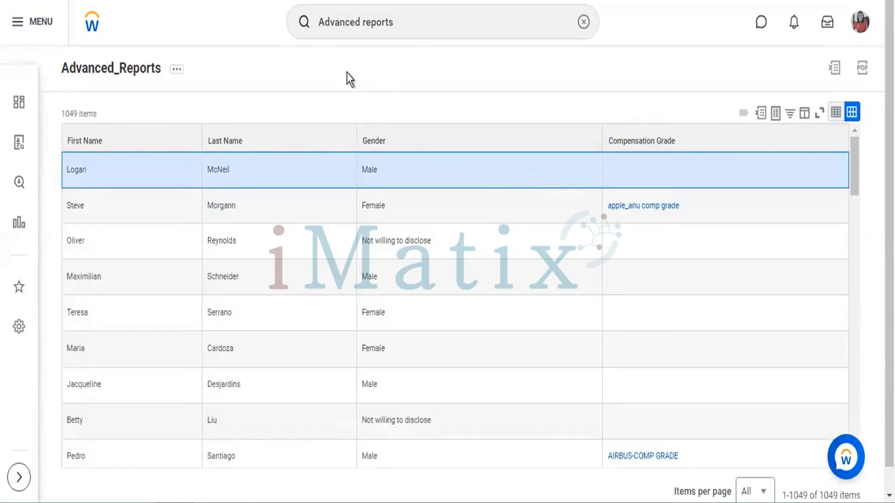
{"action": "left_click", "coordinate": [177, 71]}
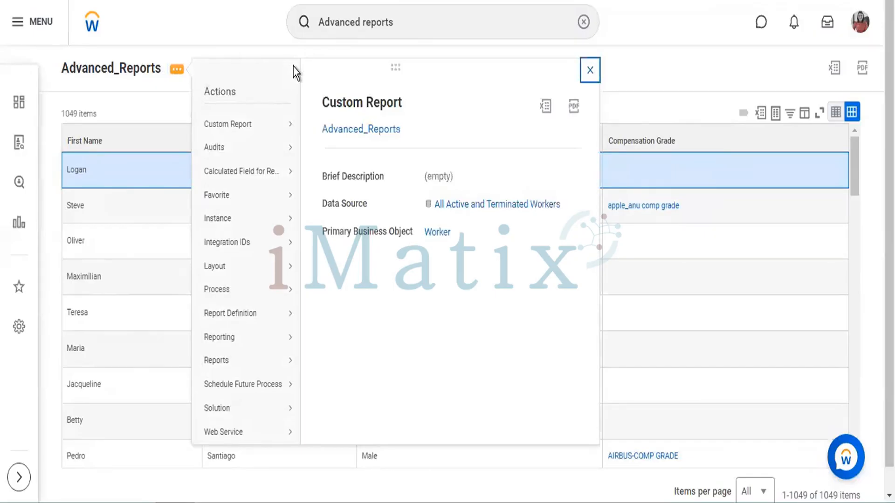
{"action": "mouse_move", "coordinate": [274, 130]}
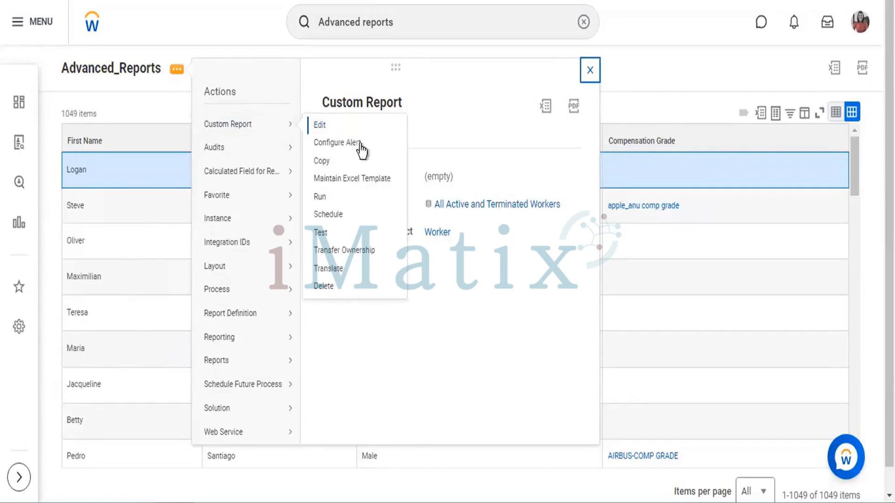
{"action": "left_click", "coordinate": [365, 182]}
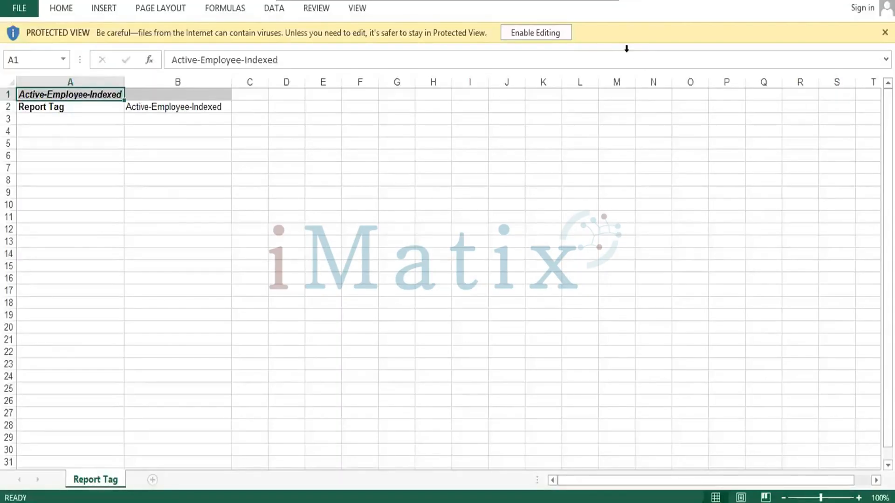
Enable editing in the Report Tag workbook and set cells A1:B2 to Times New Roman without italics
{"action": "left_click", "coordinate": [530, 29]}
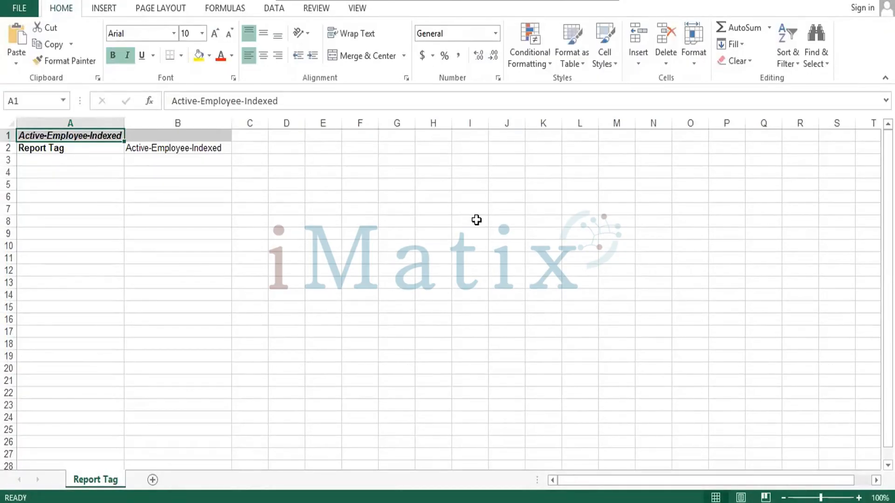
{"action": "key", "text": "ctrl+shift+End"}
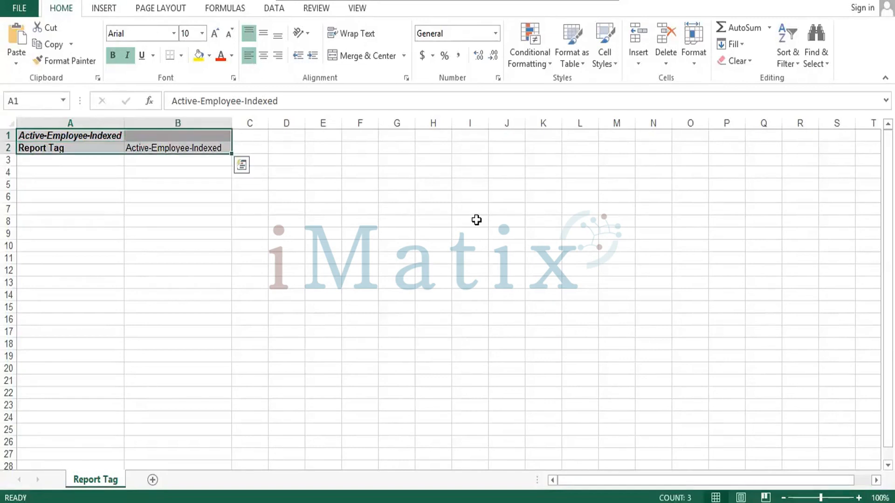
{"action": "key", "text": "ctrl+q"}
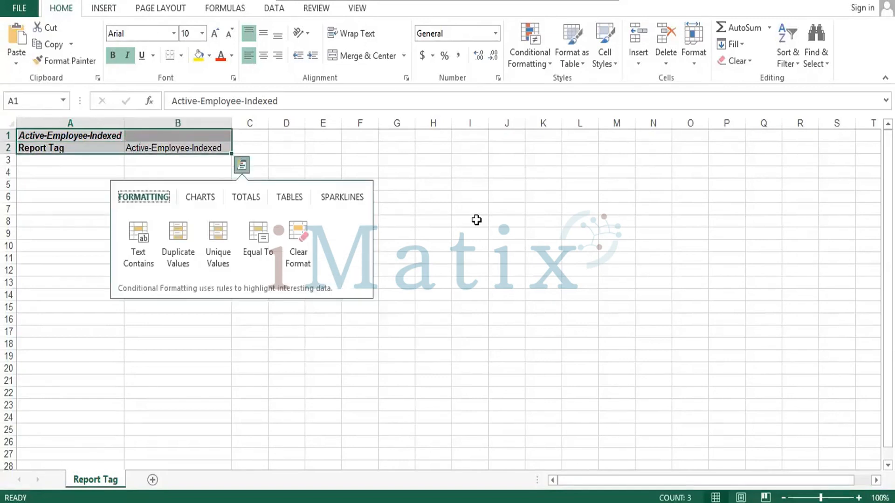
{"action": "left_click", "coordinate": [173, 33]}
{"action": "type", "text": "T"}
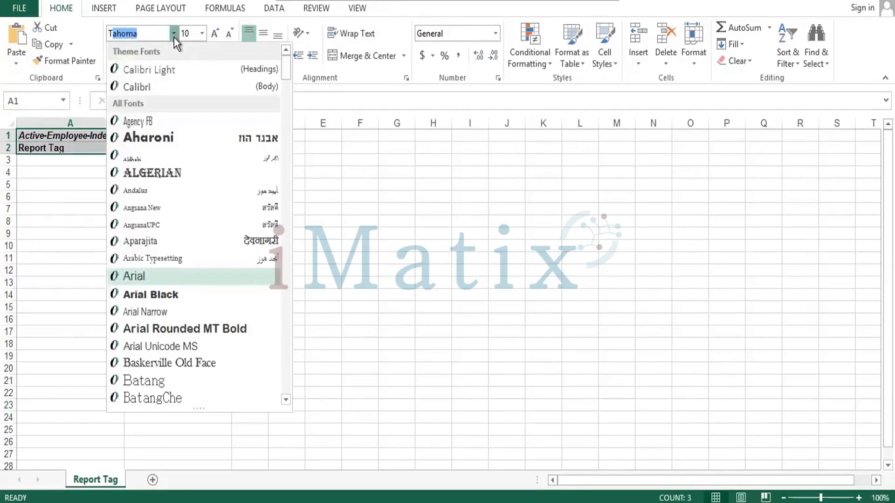
{"action": "type", "text": "imes New R"}
{"action": "key", "text": "Return"}
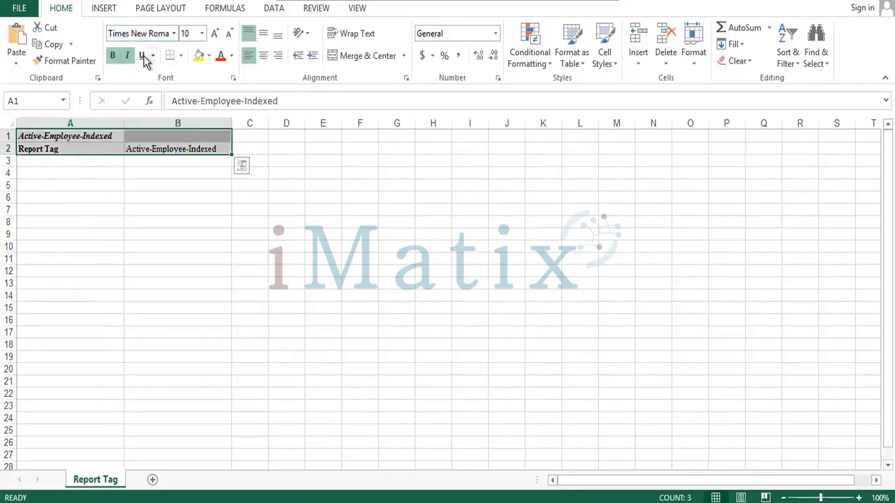
{"action": "left_click", "coordinate": [126, 55]}
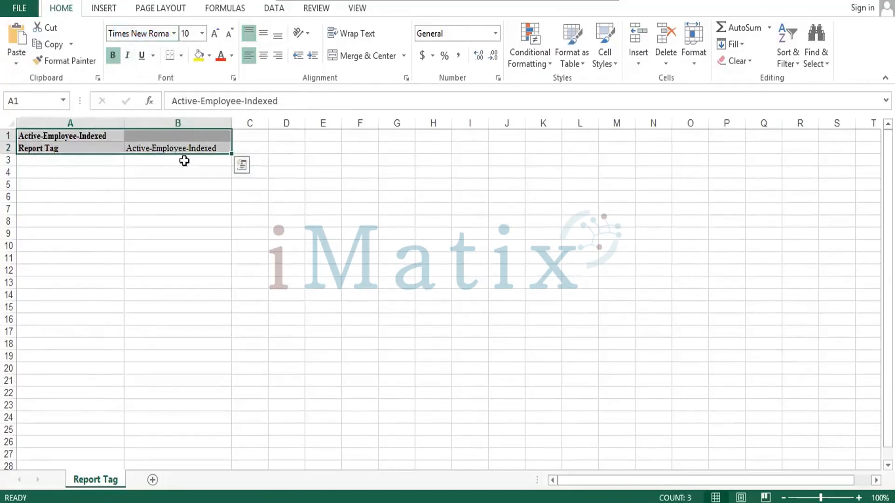
Make row 2 taller and give cells A1:B2 horizontal and vertical centering with all borders
{"action": "left_click_drag", "start_coordinate": [10, 154], "coordinate": [10, 166]}
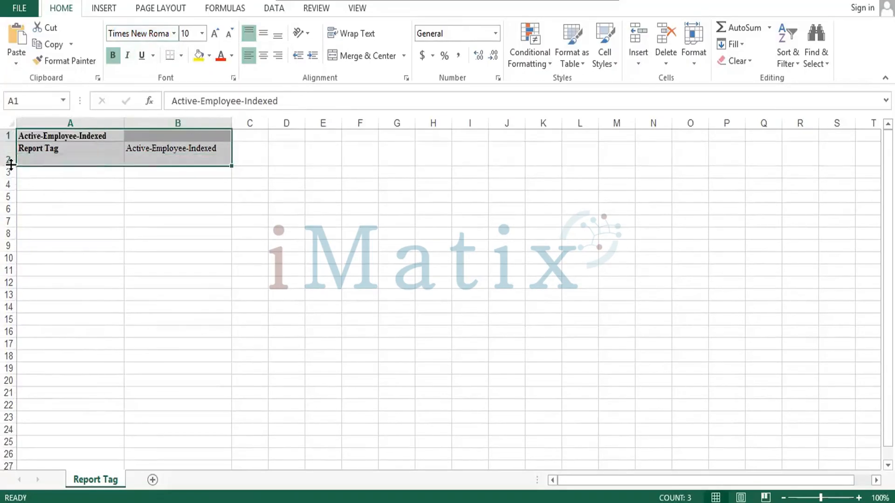
{"action": "left_click", "coordinate": [265, 56]}
{"action": "left_click", "coordinate": [263, 33]}
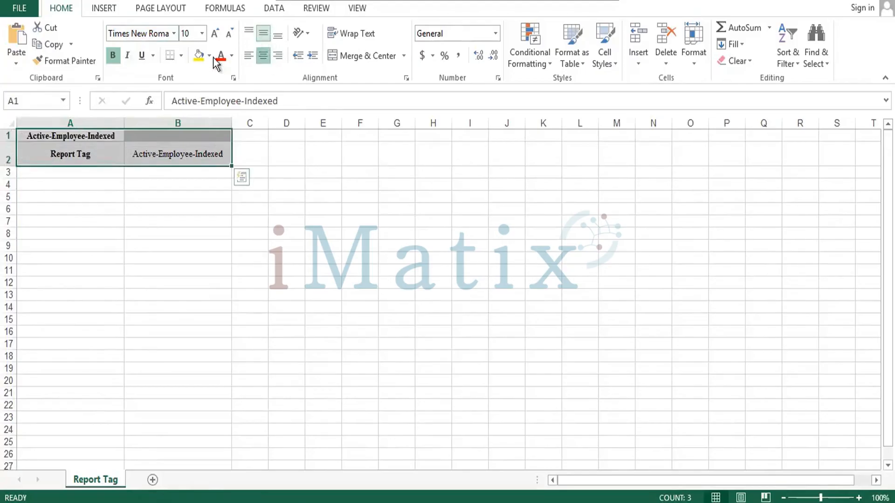
{"action": "left_click", "coordinate": [180, 55]}
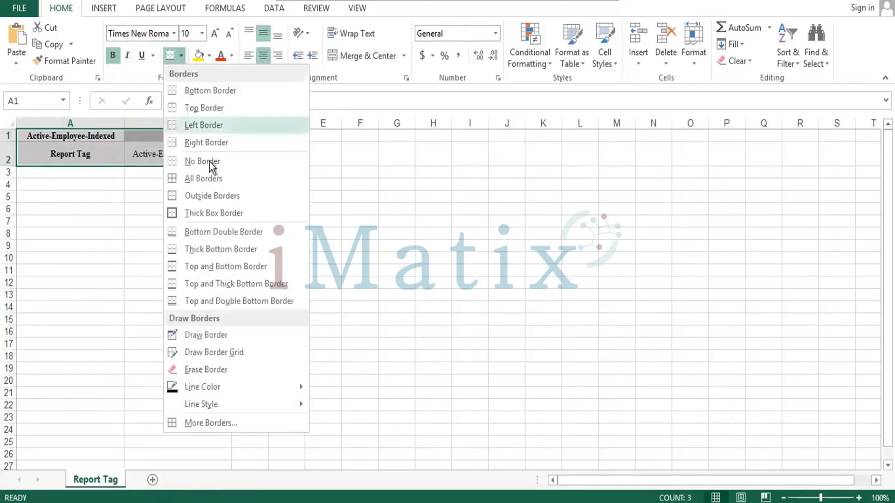
{"action": "left_click", "coordinate": [187, 178]}
Merge and center the Active-Employee-Indexed title across A1:B1 and make row 1 taller
{"action": "left_click_drag", "start_coordinate": [78, 134], "coordinate": [154, 140]}
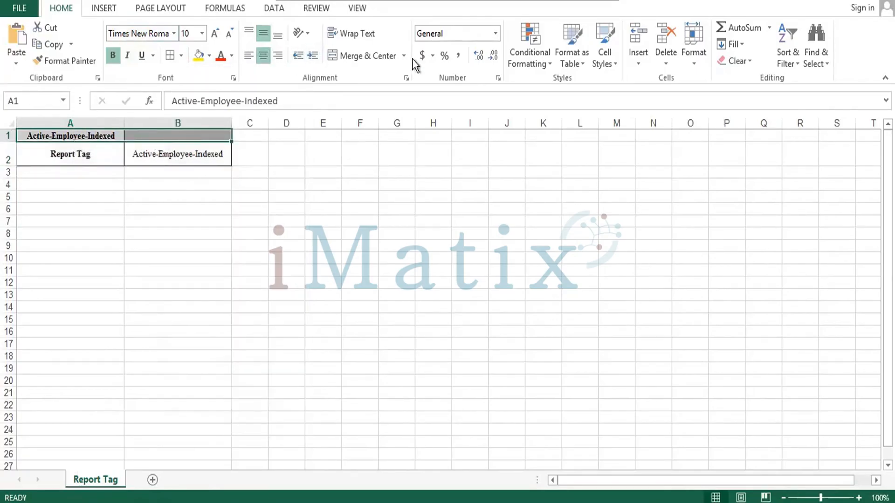
{"action": "left_click", "coordinate": [347, 54]}
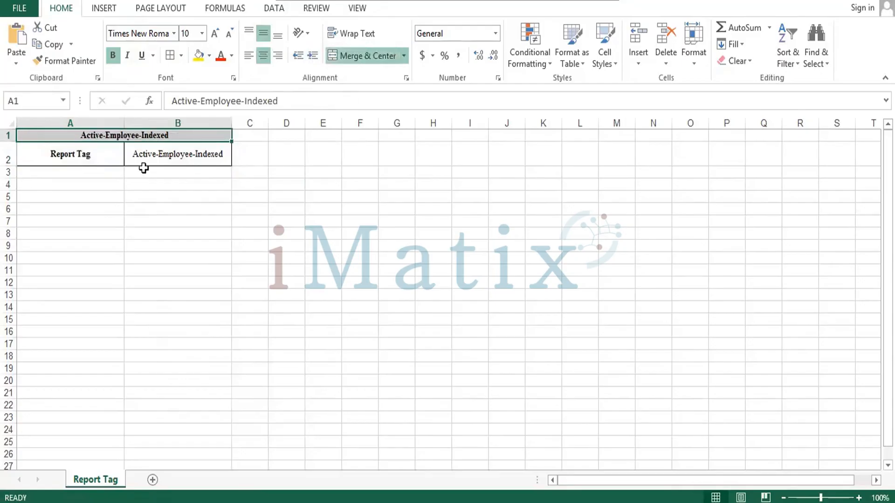
{"action": "left_click_drag", "start_coordinate": [10, 141], "coordinate": [10, 148]}
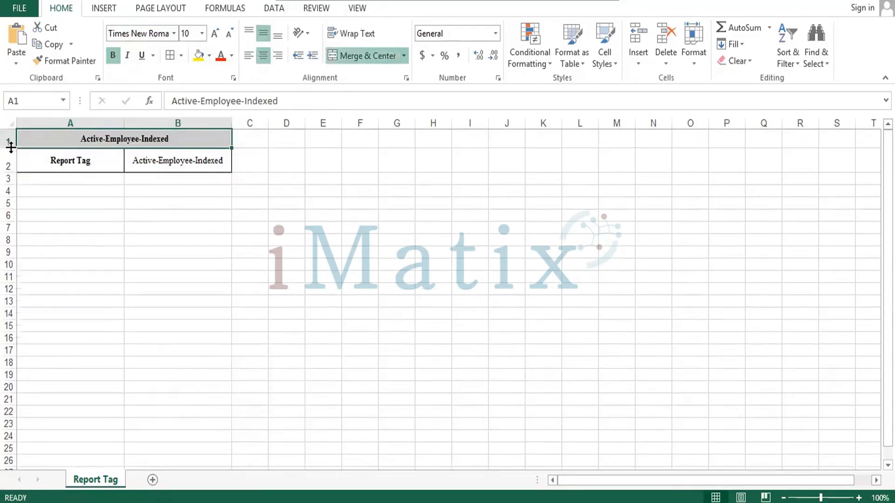
Apply all borders to the title and Report Tag cells A1:B2
{"action": "left_click", "coordinate": [101, 163]}
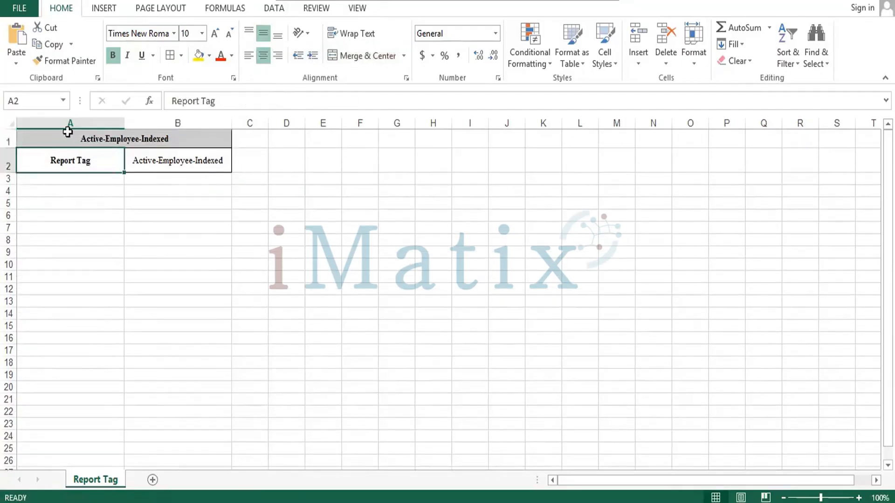
{"action": "left_click_drag", "start_coordinate": [69, 135], "coordinate": [103, 173]}
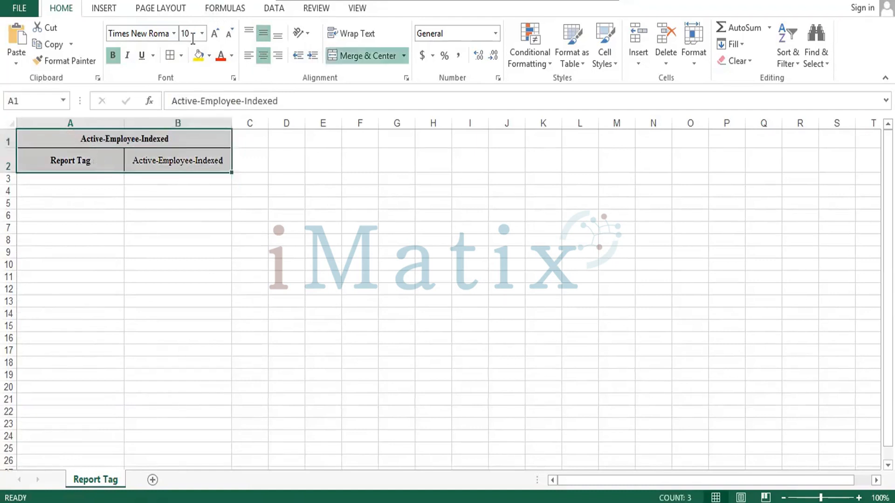
{"action": "left_click", "coordinate": [181, 56]}
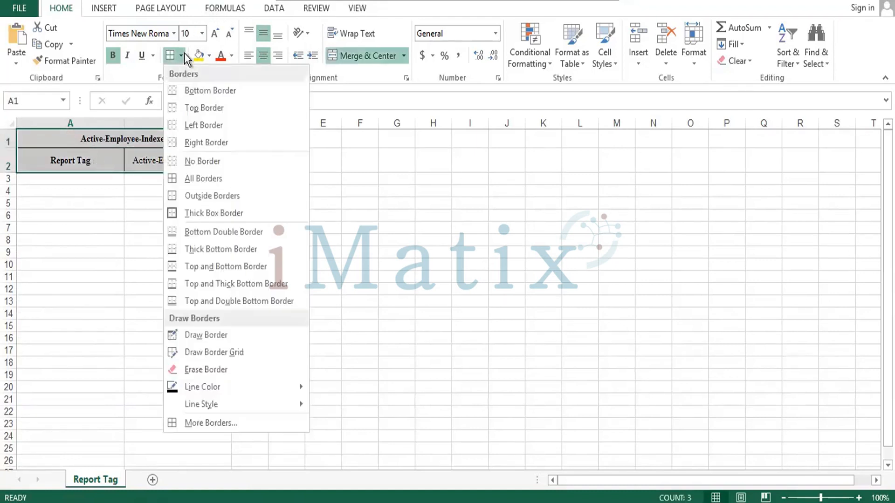
{"action": "left_click", "coordinate": [195, 180]}
Enter the column headings Sl.No, LOB and Org in cells A4:C4
{"action": "left_click", "coordinate": [78, 189]}
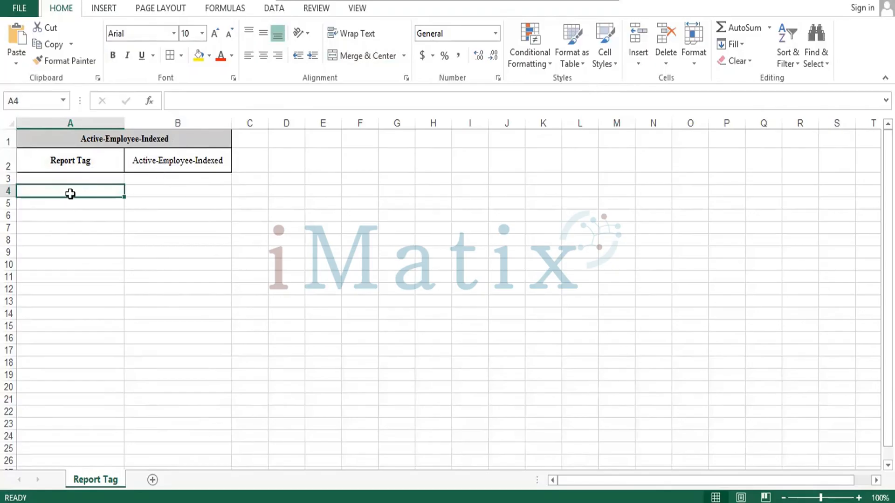
{"action": "type", "text": "Sl.N"}
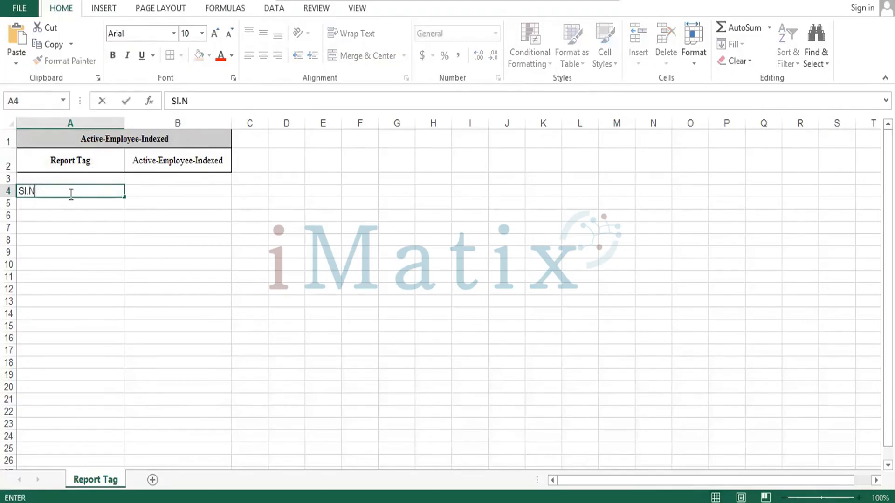
{"action": "type", "text": "o"}
{"action": "key", "text": "Tab"}
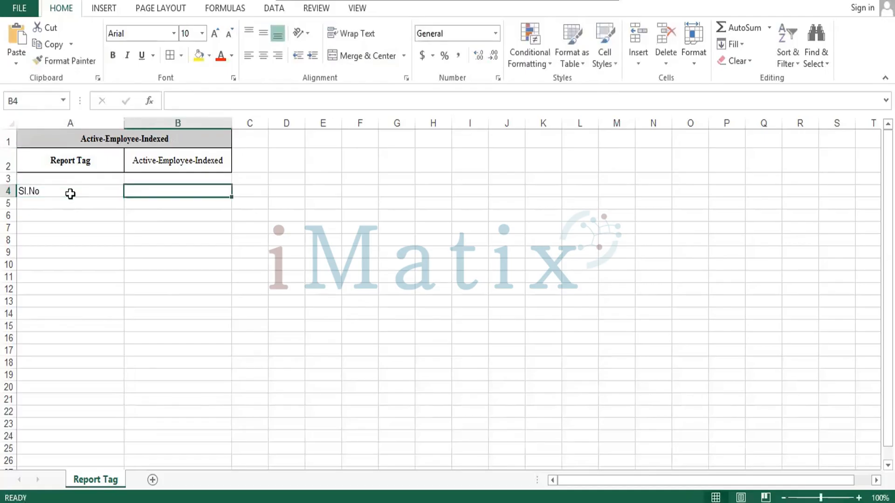
{"action": "type", "text": "LOB"}
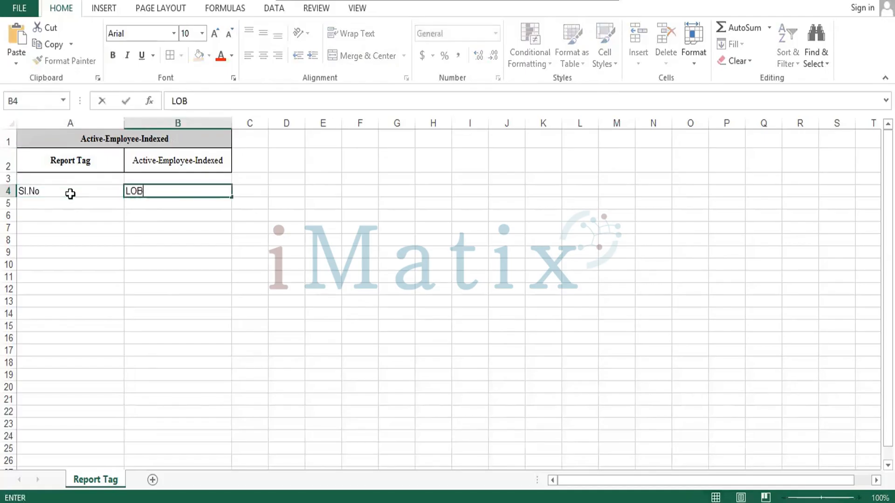
{"action": "key", "text": "Tab"}
{"action": "type", "text": "ORG"}
{"action": "key", "text": "Tab"}
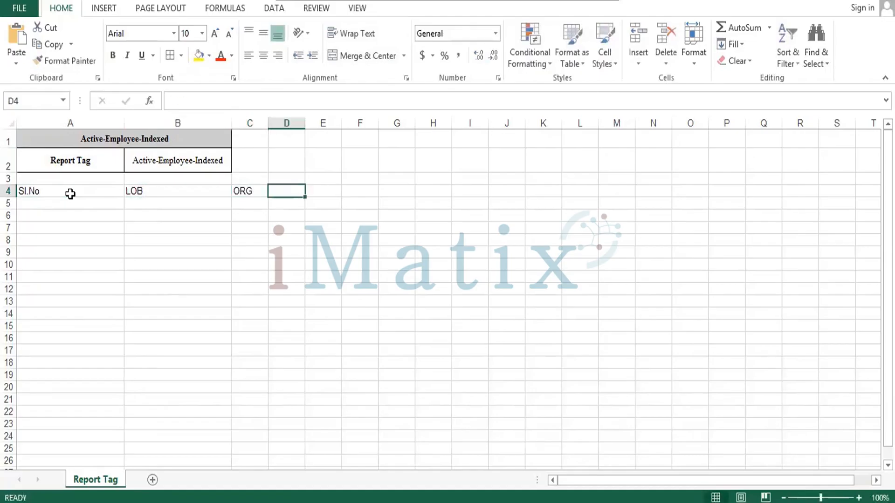
{"action": "key", "text": "Escape"}
{"action": "key", "text": "Left"}
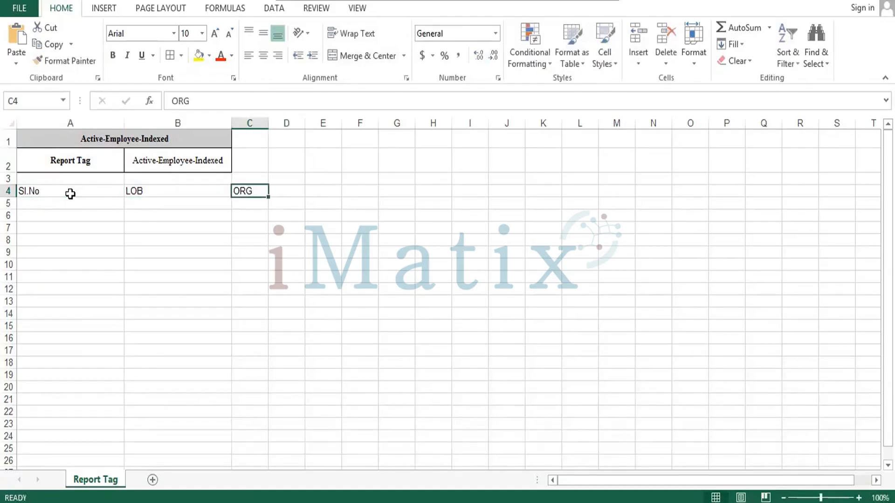
{"action": "type", "text": "Org"}
{"action": "key", "text": "Tab"}
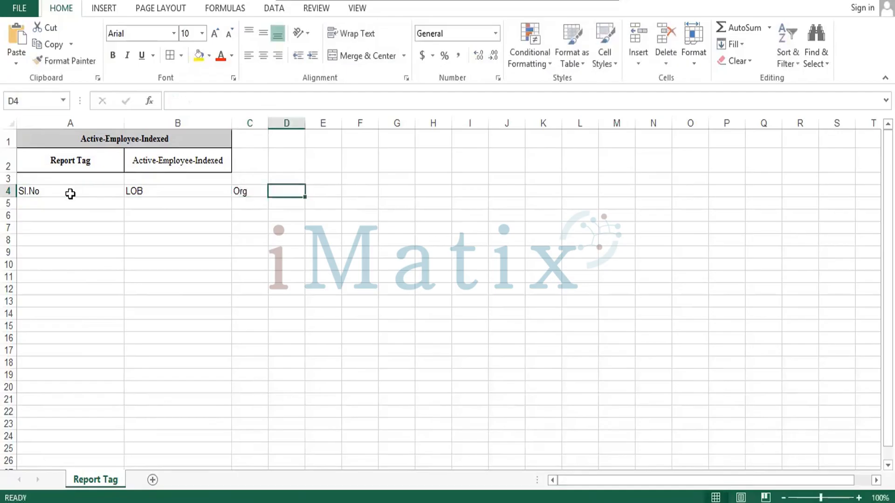
Enter the heading Client in cell D4 and widen columns C and D
{"action": "type", "text": "Clint"}
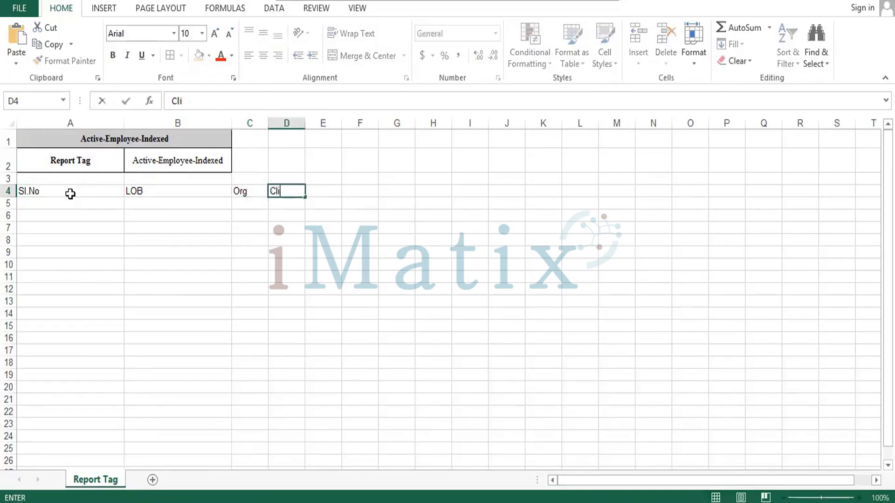
{"action": "key", "text": "Tab"}
{"action": "key", "text": "Escape"}
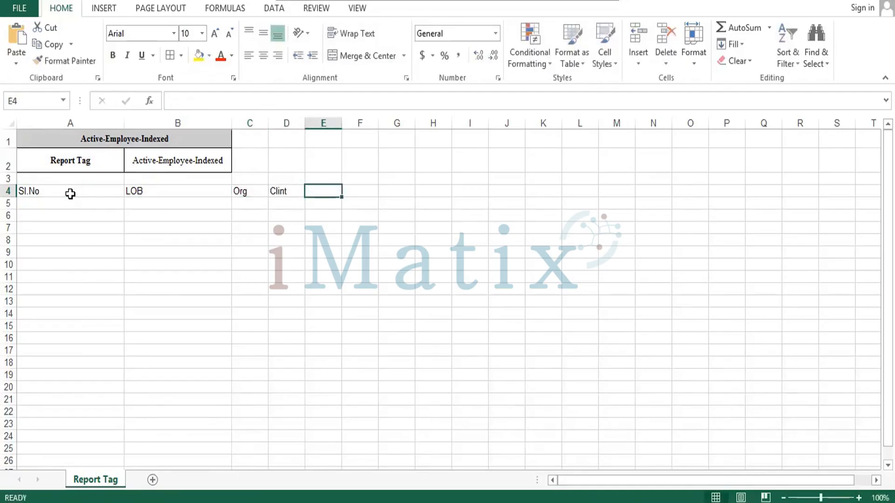
{"action": "key", "text": "Left"}
{"action": "type", "text": "Client"}
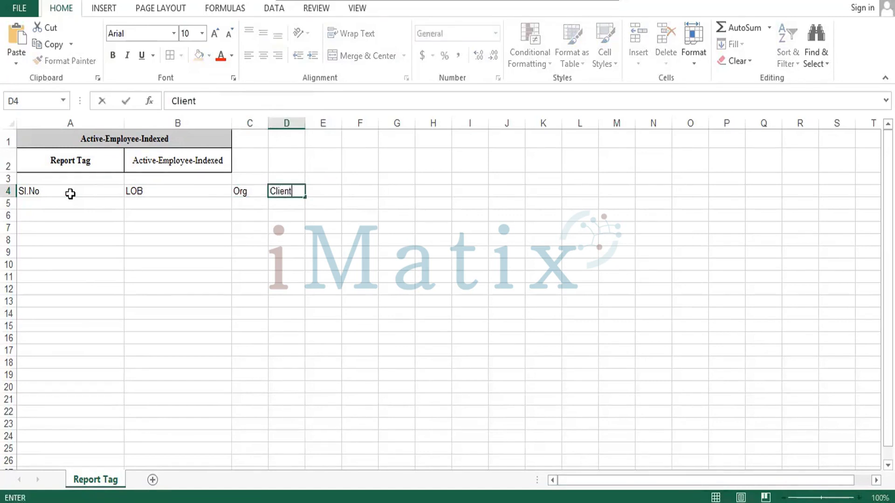
{"action": "key", "text": "Tab"}
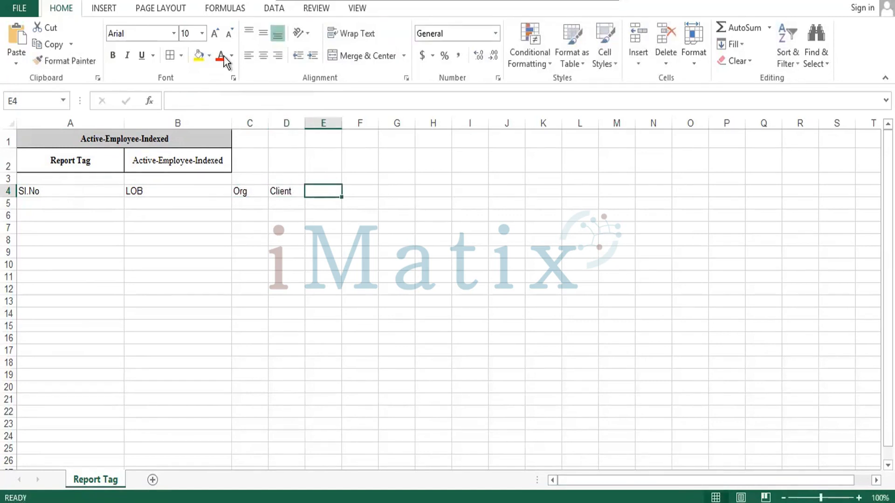
{"action": "left_click_drag", "start_coordinate": [269, 122], "coordinate": [356, 125]}
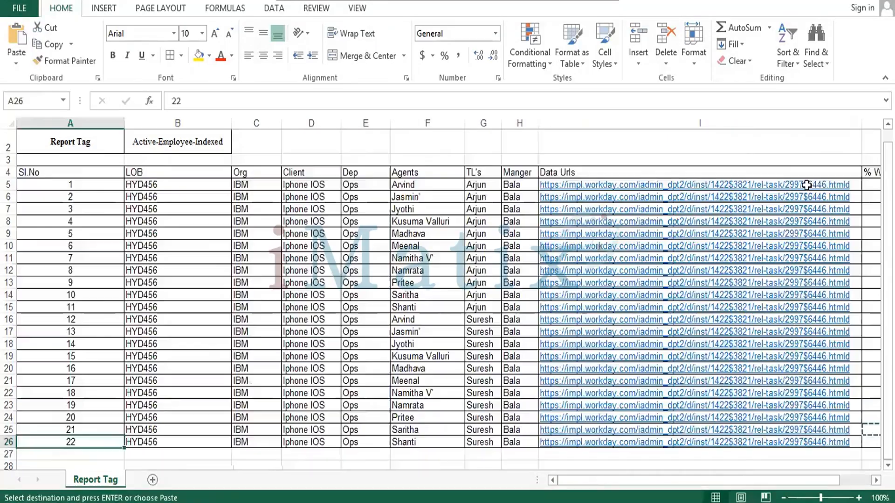
Make heading row 4 taller and center the headings in A4:J4 horizontally and vertically
{"action": "key", "text": "Up"}
{"action": "key", "text": "Up"}
{"action": "key", "text": "Up"}
{"action": "key", "text": "Up"}
{"action": "key", "text": "Up"}
{"action": "key", "text": "Up"}
{"action": "key", "text": "Up"}
{"action": "key", "text": "Up"}
{"action": "key", "text": "Up"}
{"action": "key", "text": "Up"}
{"action": "key", "text": "Up"}
{"action": "key", "text": "Up"}
{"action": "key", "text": "Up"}
{"action": "key", "text": "Up"}
{"action": "key", "text": "Up"}
{"action": "key", "text": "Up"}
{"action": "key", "text": "Up"}
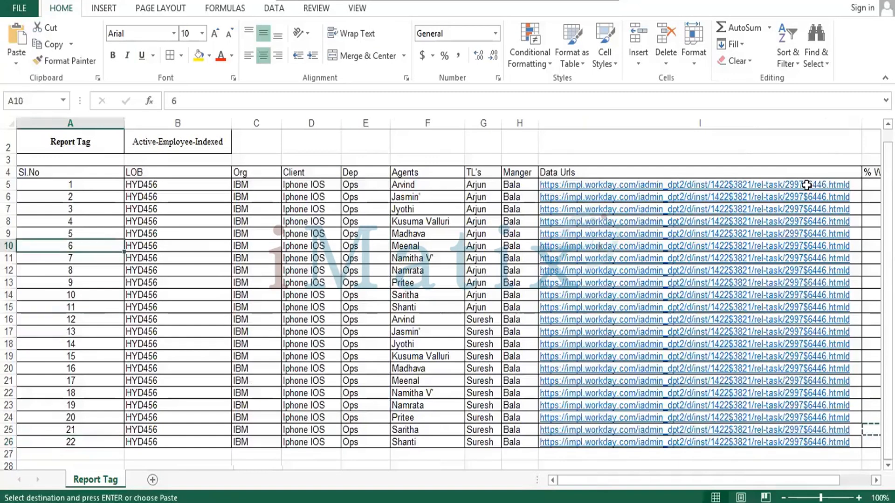
{"action": "key", "text": "Up"}
{"action": "key", "text": "Up"}
{"action": "key", "text": "Up"}
{"action": "key", "text": "Up"}
{"action": "key", "text": "Up"}
{"action": "key", "text": "Up"}
{"action": "key", "text": "Up"}
{"action": "key", "text": "Up"}
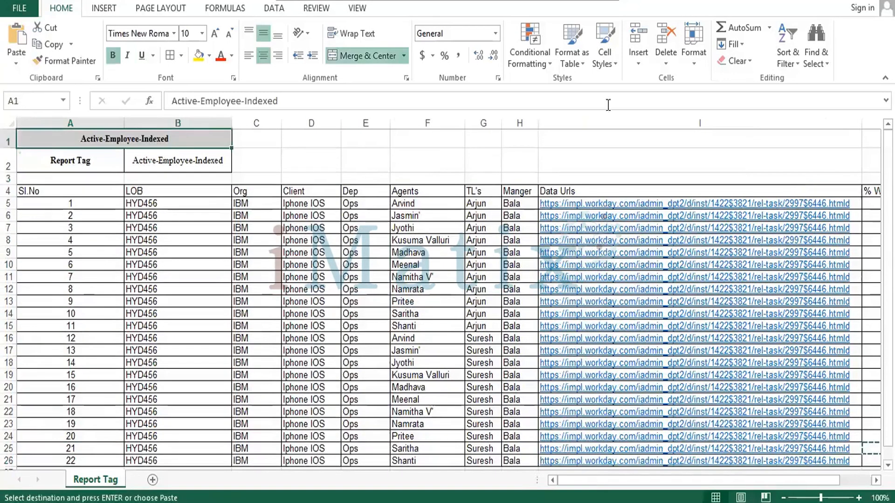
{"action": "left_click_drag", "start_coordinate": [9, 197], "coordinate": [9, 205]}
{"action": "left_click", "coordinate": [33, 198]}
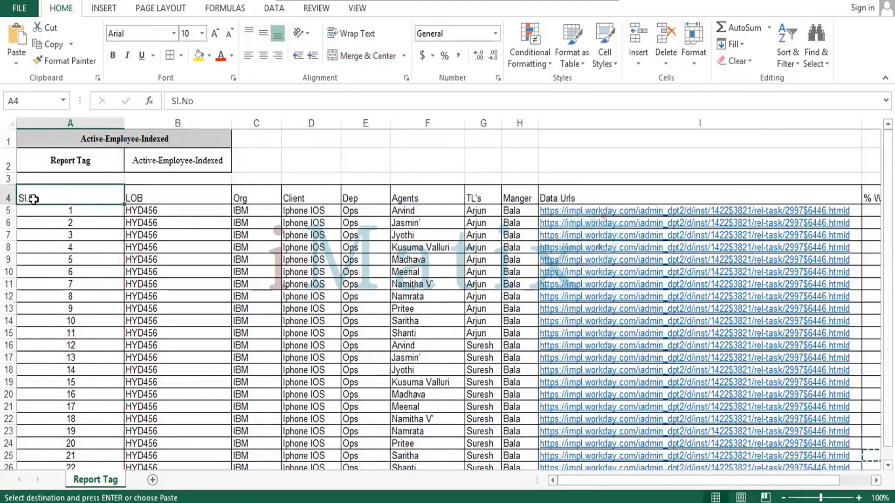
{"action": "key", "text": "shift+Right"}
{"action": "key", "text": "shift+Right"}
{"action": "key", "text": "shift+Right"}
{"action": "key", "text": "shift+Right"}
{"action": "key", "text": "shift+Right"}
{"action": "key", "text": "shift+Right"}
{"action": "key", "text": "shift+Right"}
{"action": "key", "text": "shift+Right"}
{"action": "key", "text": "shift+Right"}
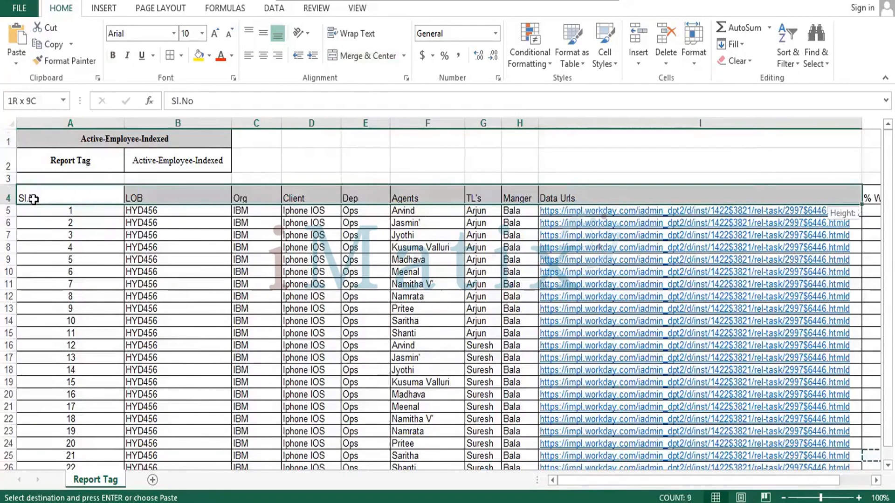
{"action": "left_click", "coordinate": [263, 56]}
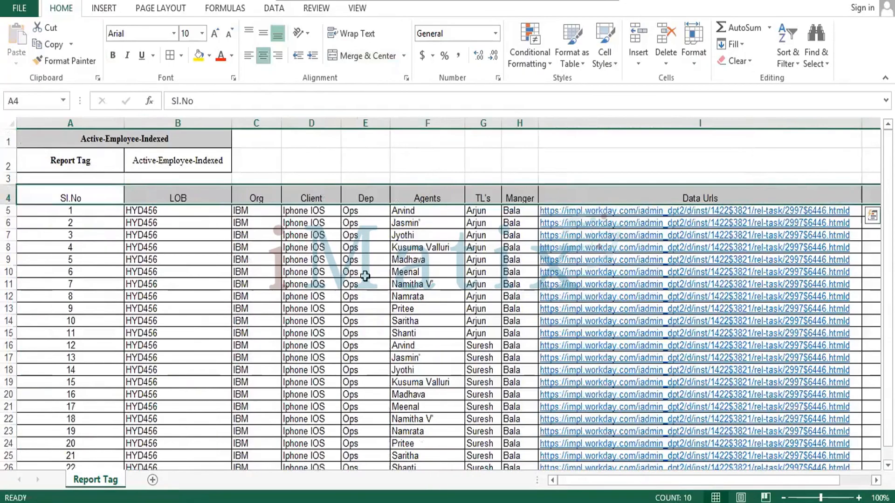
{"action": "left_click", "coordinate": [265, 35]}
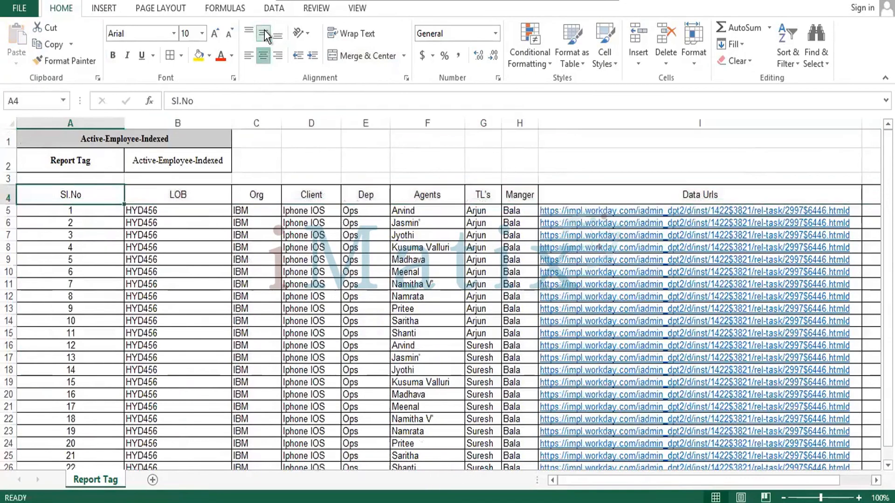
Fill the heading cells A4:J4 with dark orange and make their text bold
{"action": "key", "text": "shift+Right"}
{"action": "key", "text": "shift+Right"}
{"action": "key", "text": "shift+Right"}
{"action": "key", "text": "shift+Right"}
{"action": "key", "text": "shift+Right"}
{"action": "key", "text": "shift+Right"}
{"action": "key", "text": "shift+Right"}
{"action": "key", "text": "shift+Right"}
{"action": "key", "text": "shift+Right"}
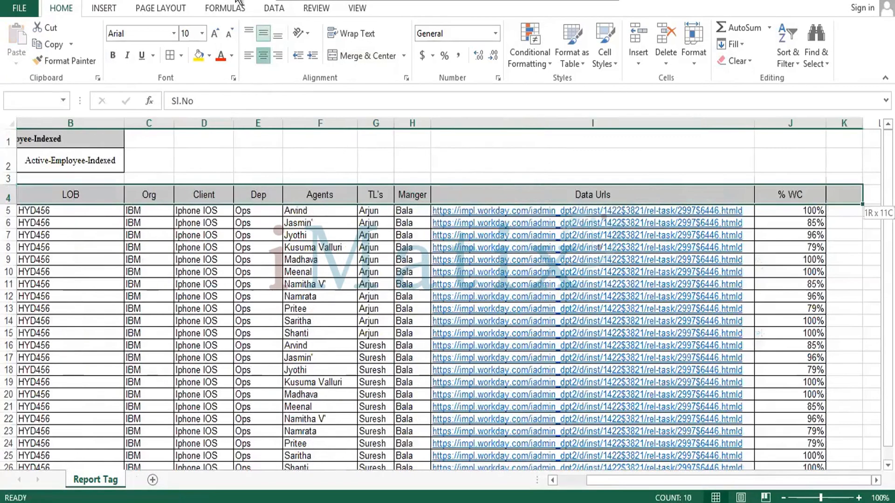
{"action": "left_click", "coordinate": [210, 56]}
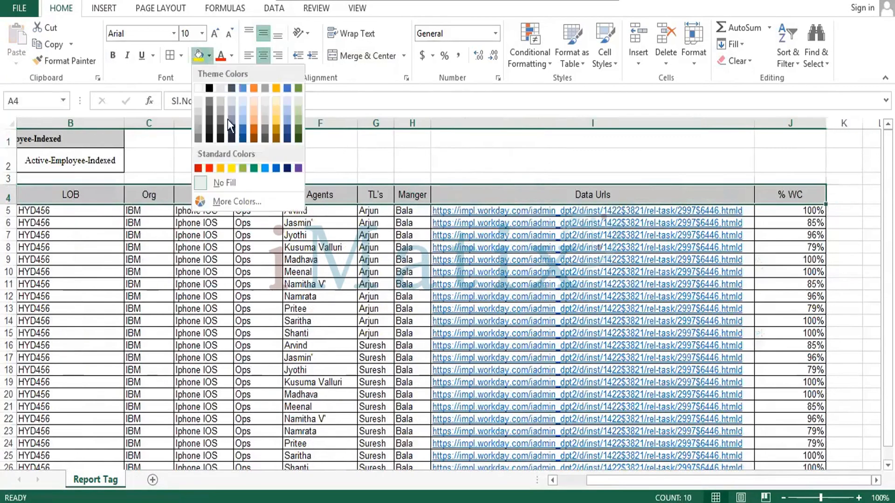
{"action": "left_click", "coordinate": [253, 125]}
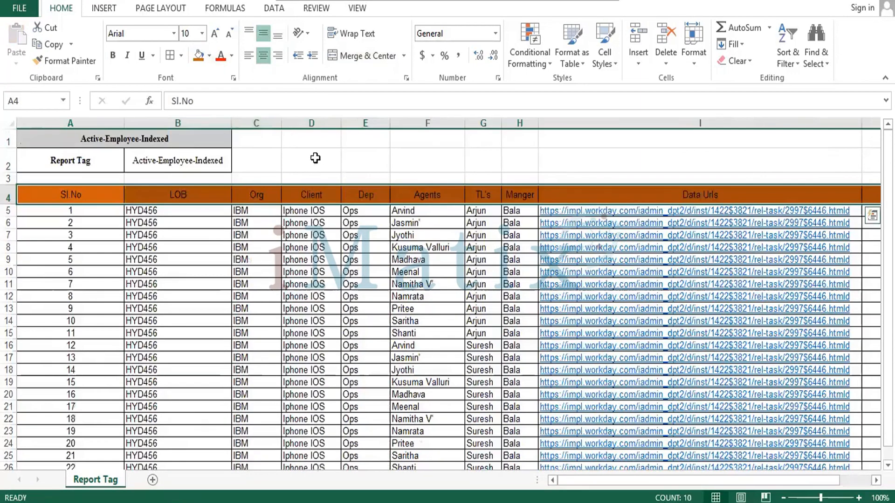
{"action": "key", "text": "ctrl+b"}
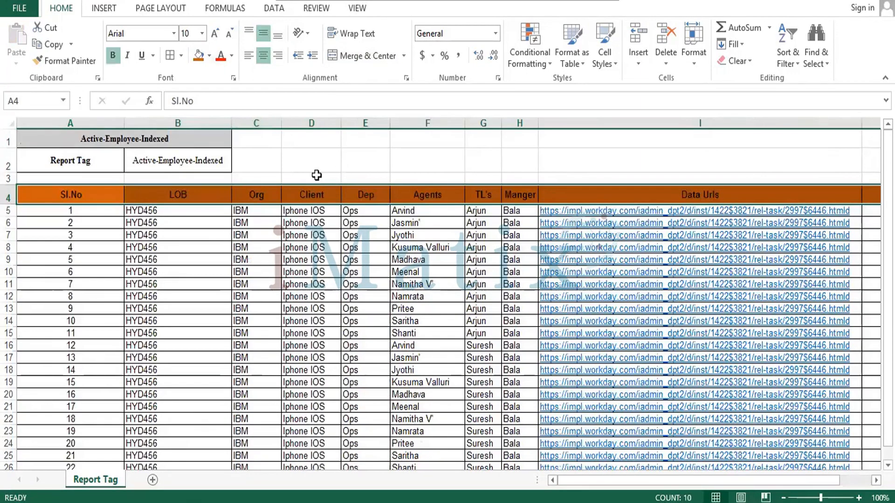
{"action": "left_click", "coordinate": [297, 156]}
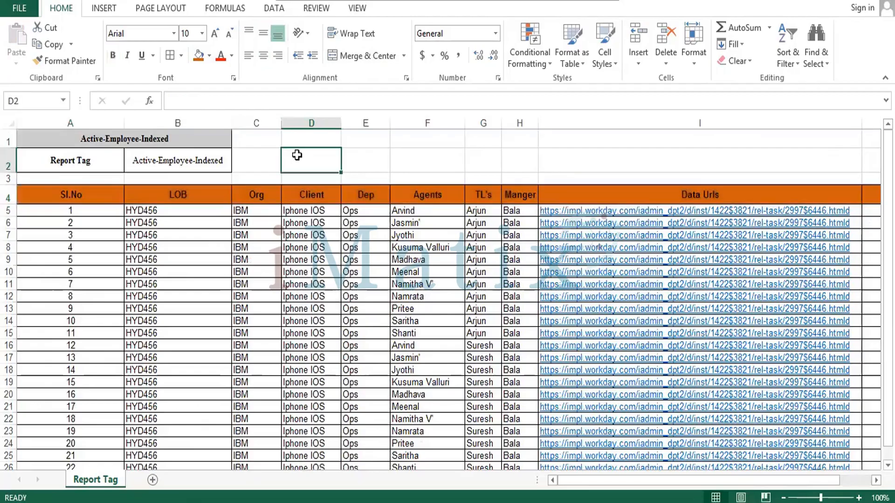
Set the font of the whole employee table A4:J26 to Times New Roman
{"action": "key", "text": "Down"}
{"action": "key", "text": "Down"}
{"action": "key", "text": "Down"}
{"action": "key", "text": "Down"}
{"action": "key", "text": "Down"}
{"action": "key", "text": "Down"}
{"action": "key", "text": "Down"}
{"action": "key", "text": "Left"}
{"action": "key", "text": "Left"}
{"action": "key", "text": "Left"}
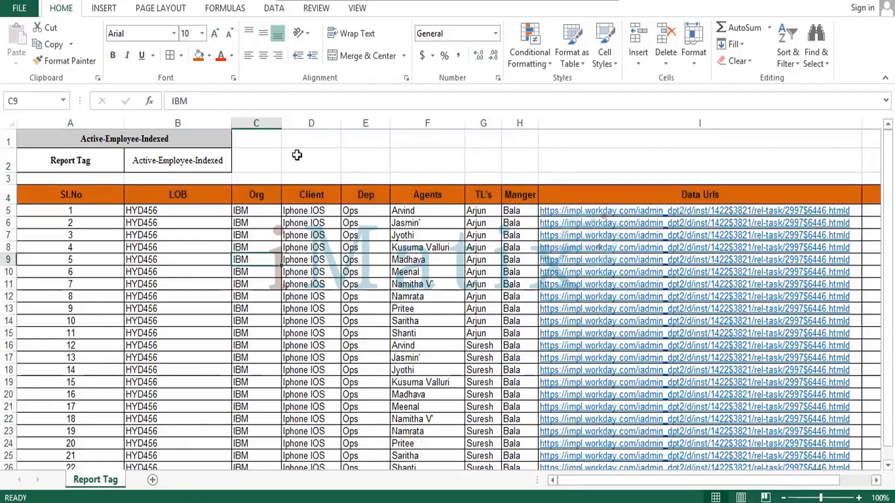
{"action": "key", "text": "Up"}
{"action": "key", "text": "Up"}
{"action": "key", "text": "Up"}
{"action": "key", "text": "Up"}
{"action": "key", "text": "Up"}
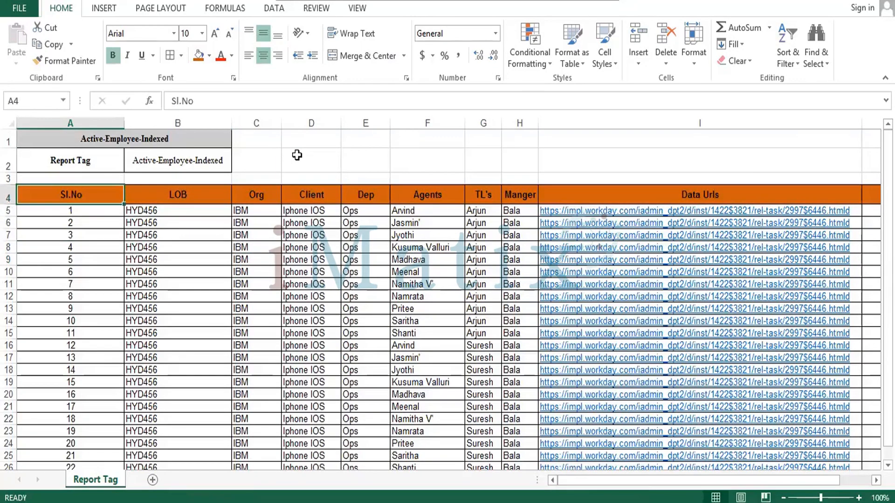
{"action": "key", "text": "ctrl+shift+Down"}
{"action": "key", "text": "ctrl+shift+Right"}
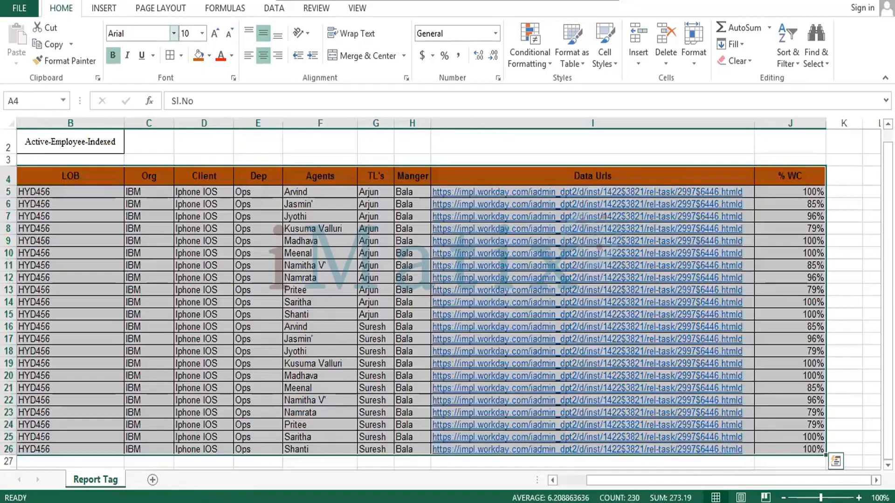
{"action": "left_click", "coordinate": [174, 33]}
{"action": "type", "text": "Times New Roman"}
{"action": "key", "text": "Return"}
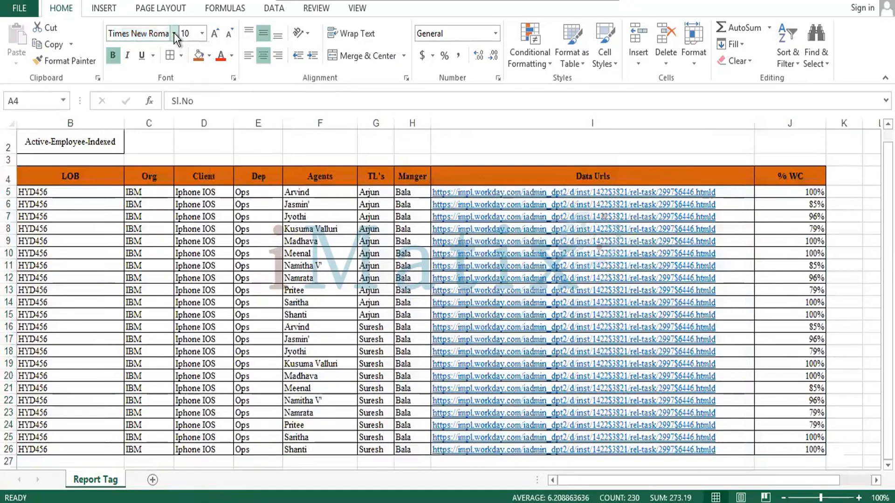
Center the contents of the whole employee table A4:J26 horizontally
{"action": "key", "text": "Left"}
{"action": "key", "text": "Down"}
{"action": "key", "text": "Right"}
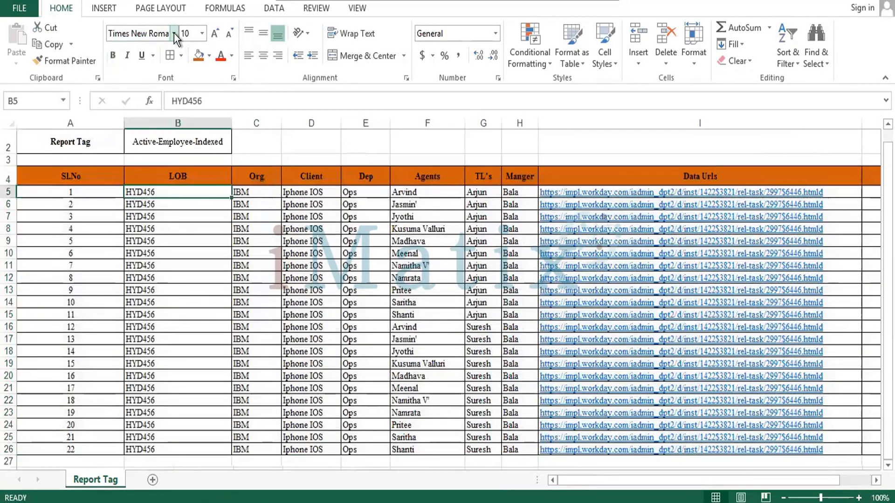
{"action": "key", "text": "Left"}
{"action": "key", "text": "ctrl+a"}
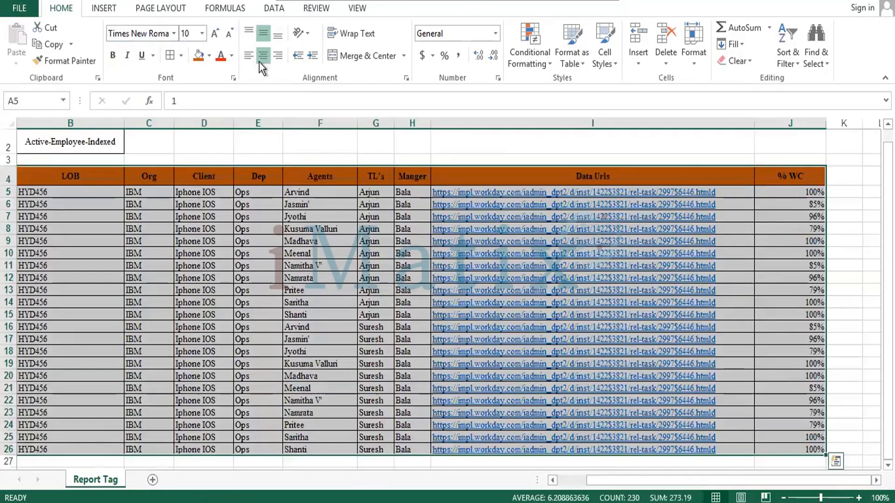
{"action": "left_click", "coordinate": [263, 56]}
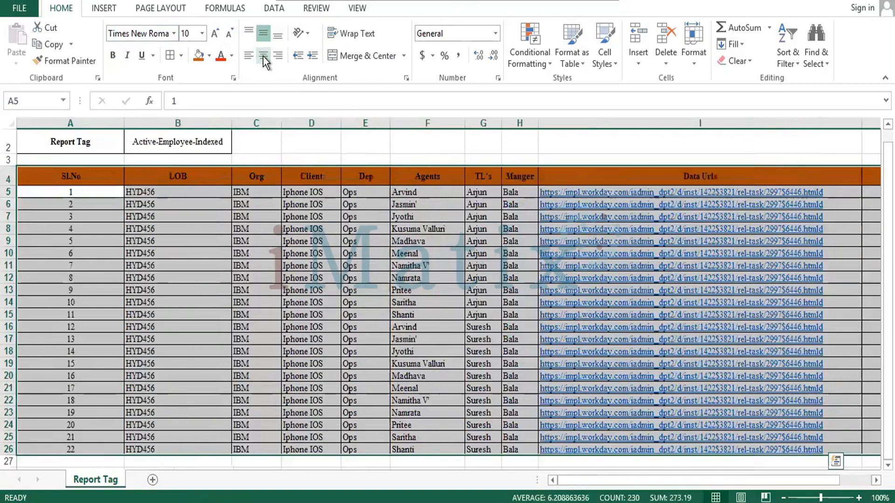
{"action": "key", "text": "ctrl+a"}
{"action": "left_click", "coordinate": [263, 56]}
{"action": "key", "text": "Down"}
{"action": "key", "text": "Down"}
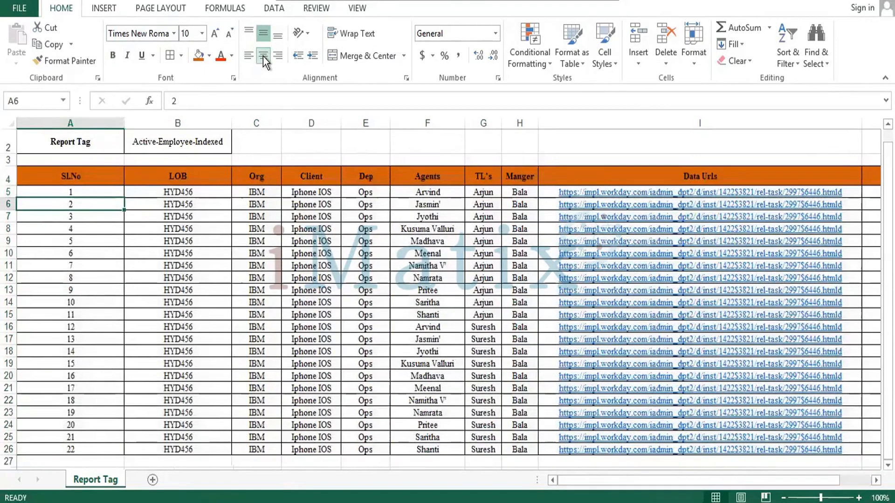
{"action": "key", "text": "Right"}
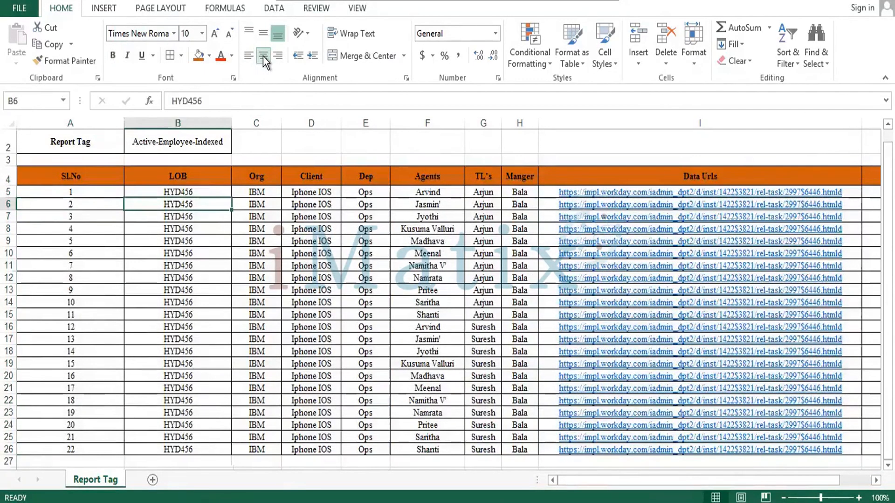
Review the employee table's columns from LOB through % WC, including the row 4 headings
{"action": "key", "text": "Right"}
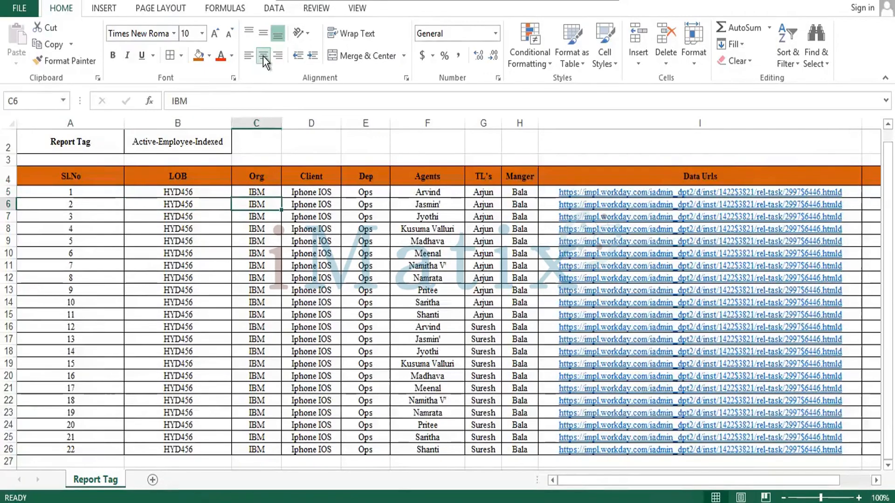
{"action": "key", "text": "Left"}
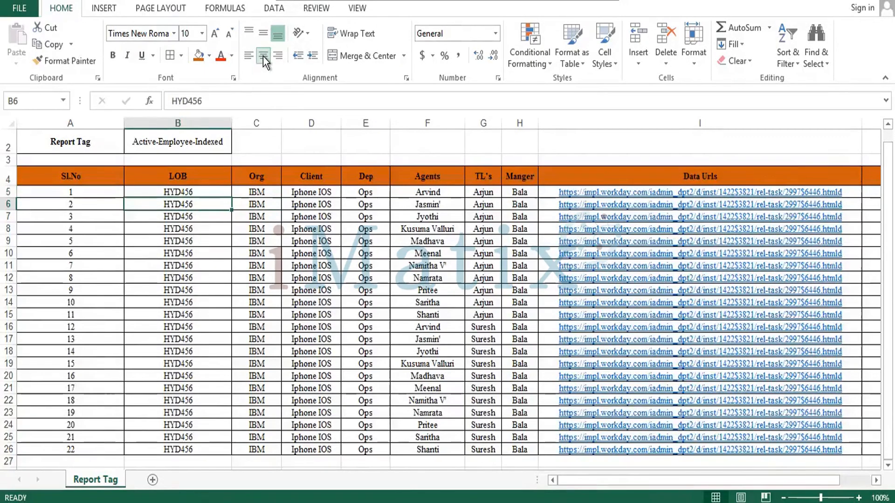
{"action": "key", "text": "Right"}
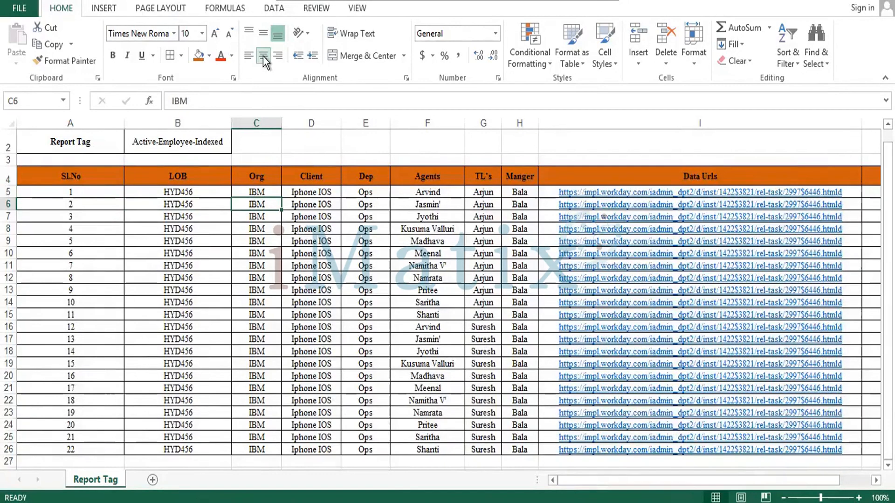
{"action": "key", "text": "Right"}
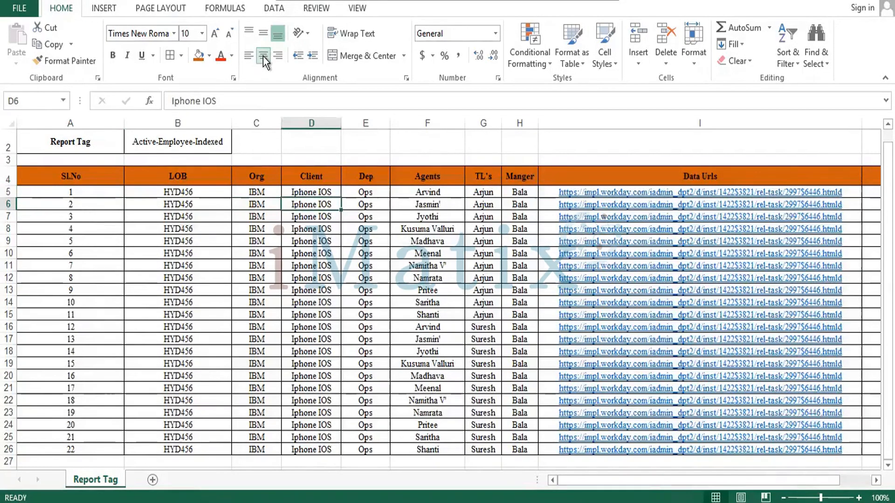
{"action": "key", "text": "Right"}
{"action": "key", "text": "Up"}
{"action": "key", "text": "Up"}
{"action": "key", "text": "Up"}
{"action": "key", "text": "Down"}
{"action": "key", "text": "Down"}
{"action": "key", "text": "Down"}
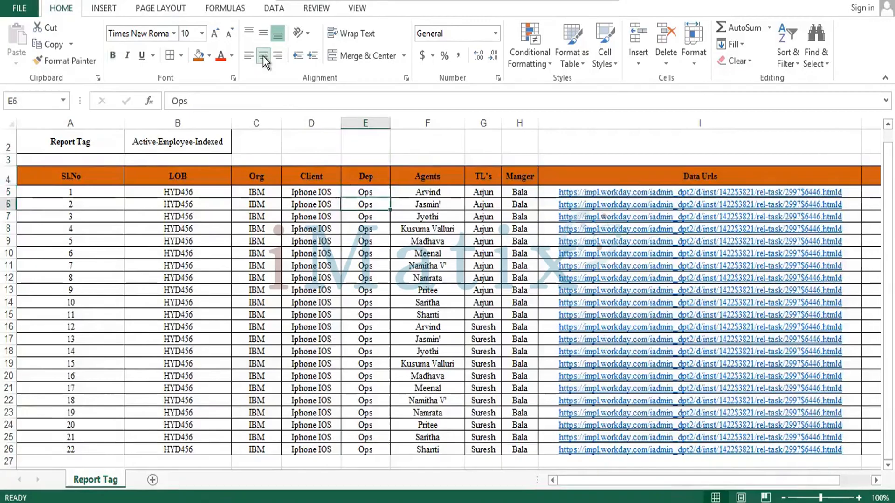
{"action": "key", "text": "Right"}
{"action": "key", "text": "Up"}
{"action": "key", "text": "Up"}
{"action": "key", "text": "Down"}
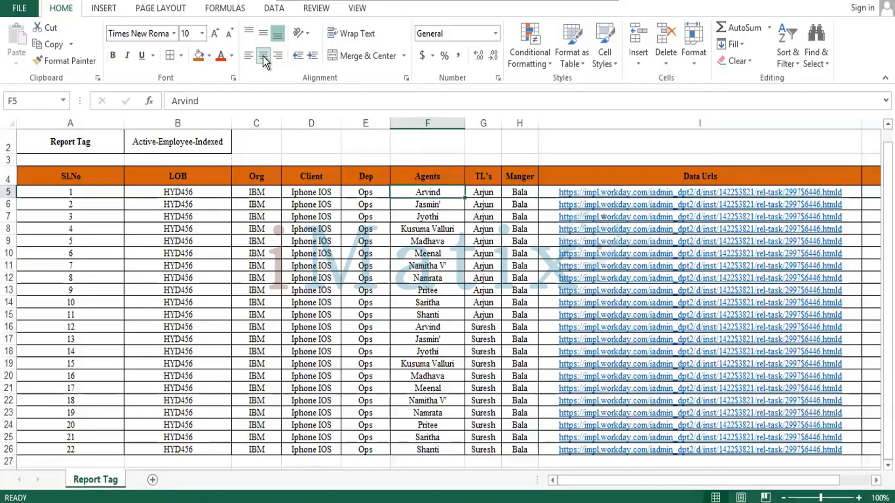
{"action": "key", "text": "Right"}
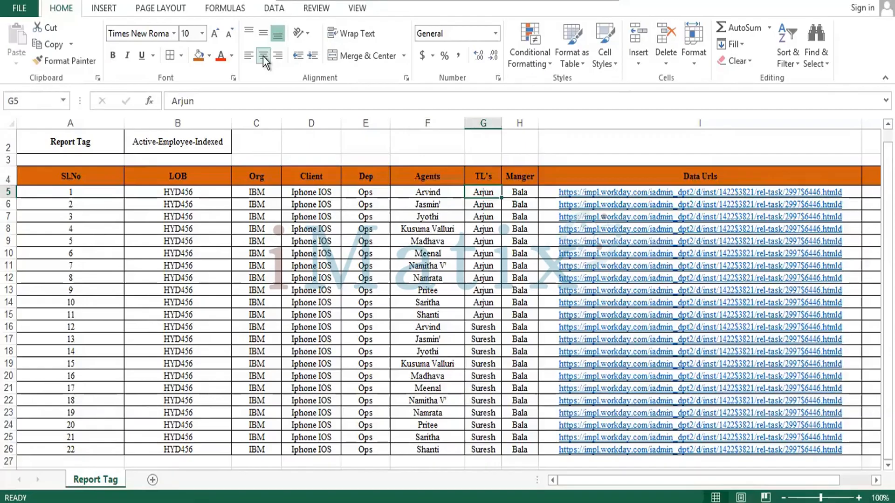
{"action": "key", "text": "Right"}
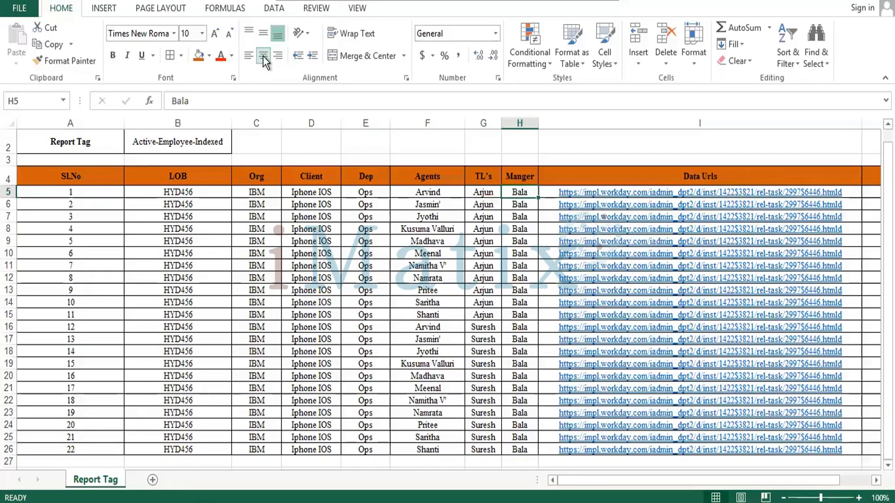
{"action": "key", "text": "Right"}
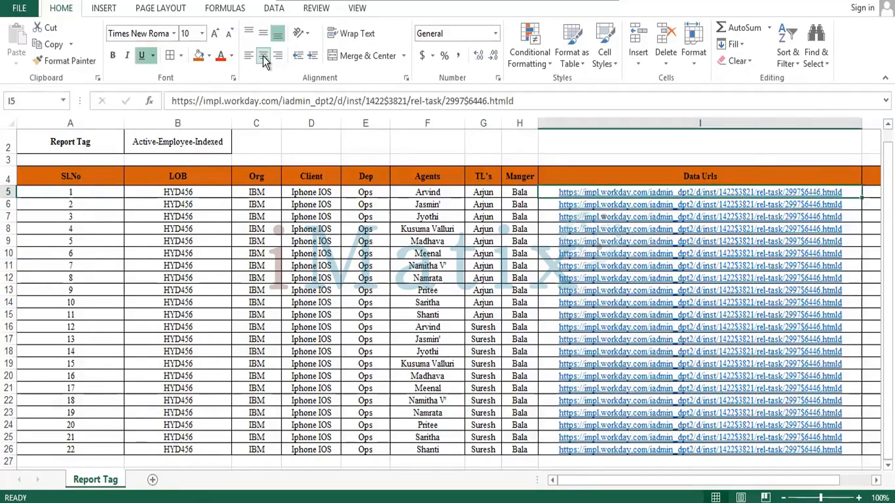
{"action": "key", "text": "Right"}
{"action": "key", "text": "Left"}
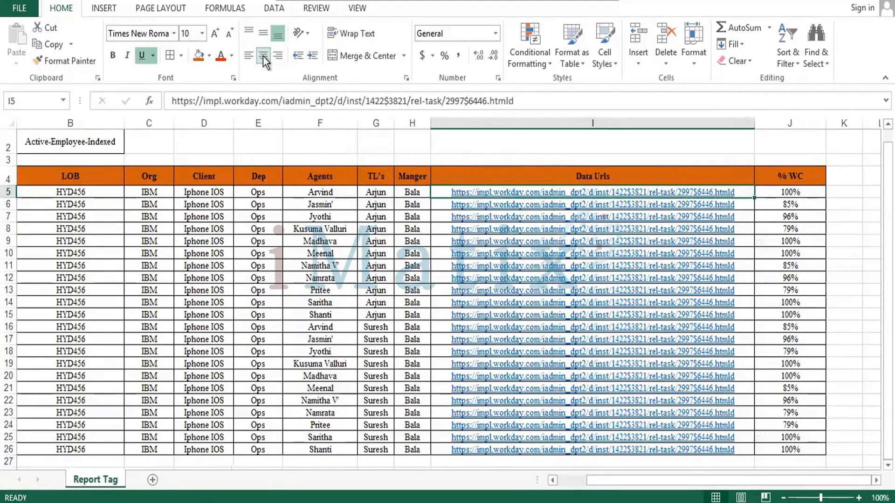
{"action": "key", "text": "Right"}
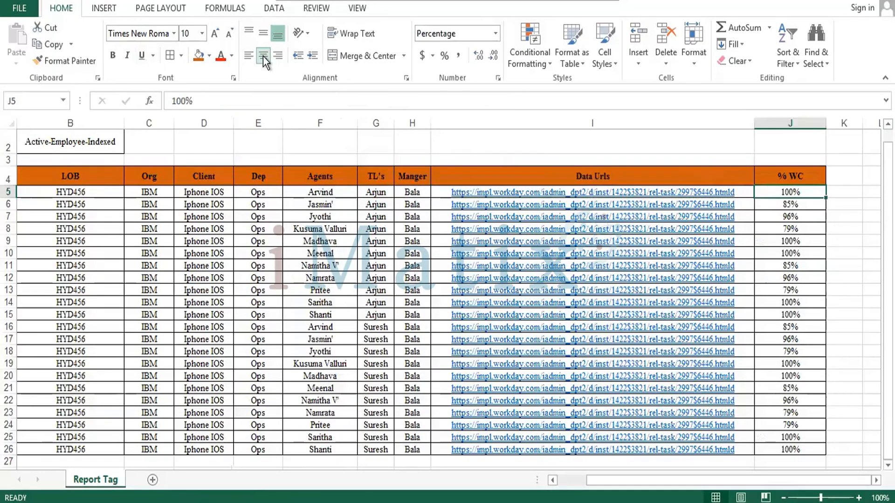
{"action": "key", "text": "Up"}
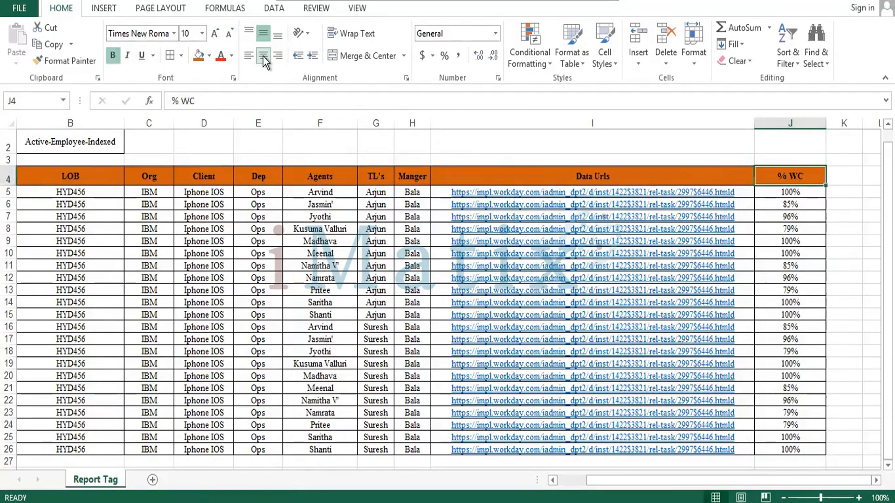
{"action": "key", "text": "Down"}
{"action": "key", "text": "Down"}
{"action": "key", "text": "Down"}
{"action": "key", "text": "Down"}
{"action": "key", "text": "Down"}
{"action": "key", "text": "Down"}
{"action": "key", "text": "Down"}
{"action": "key", "text": "Down"}
{"action": "key", "text": "Down"}
{"action": "key", "text": "Down"}
{"action": "key", "text": "Down"}
{"action": "key", "text": "Down"}
{"action": "key", "text": "Down"}
{"action": "key", "text": "Down"}
{"action": "key", "text": "Down"}
{"action": "key", "text": "Down"}
{"action": "key", "text": "Down"}
{"action": "key", "text": "Down"}
{"action": "key", "text": "Down"}
{"action": "key", "text": "Down"}
{"action": "key", "text": "Down"}
{"action": "key", "text": "Left"}
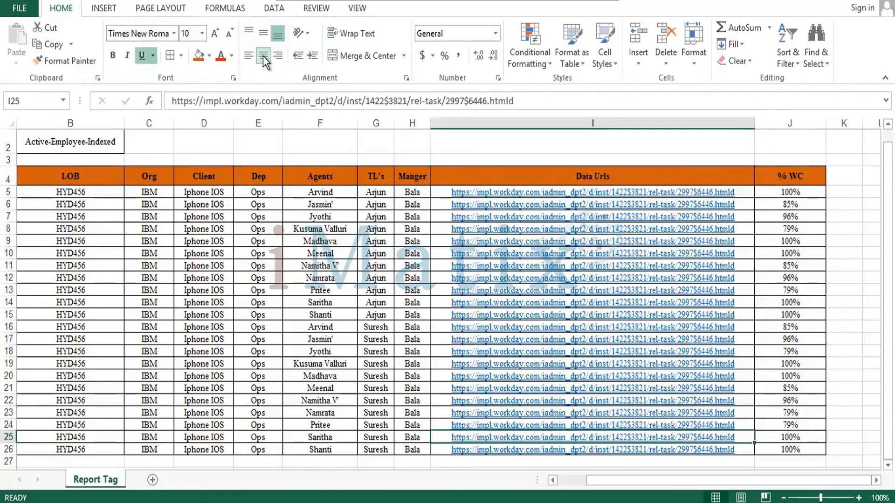
Select the whole employee table A4:J26 on the Report Tag sheet
{"action": "key", "text": "Home"}
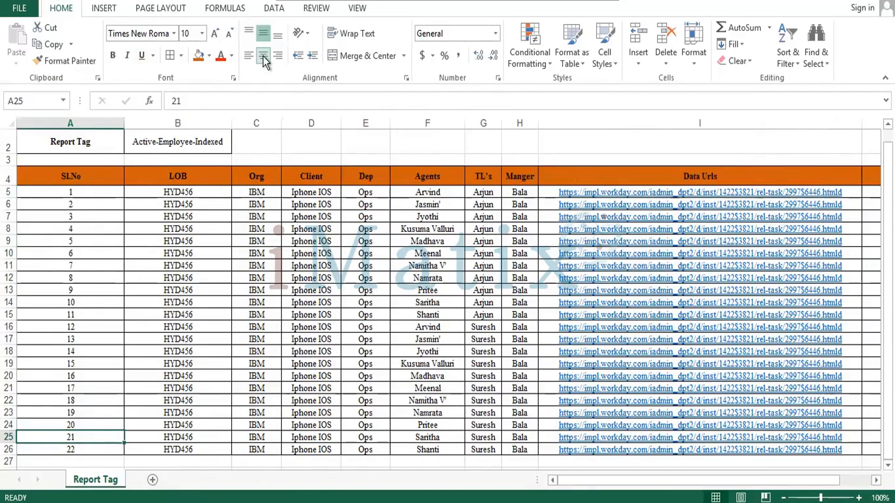
{"action": "key", "text": "Down"}
{"action": "key", "text": "ctrl+shift+Right"}
{"action": "key", "text": "ctrl+shift+Up"}
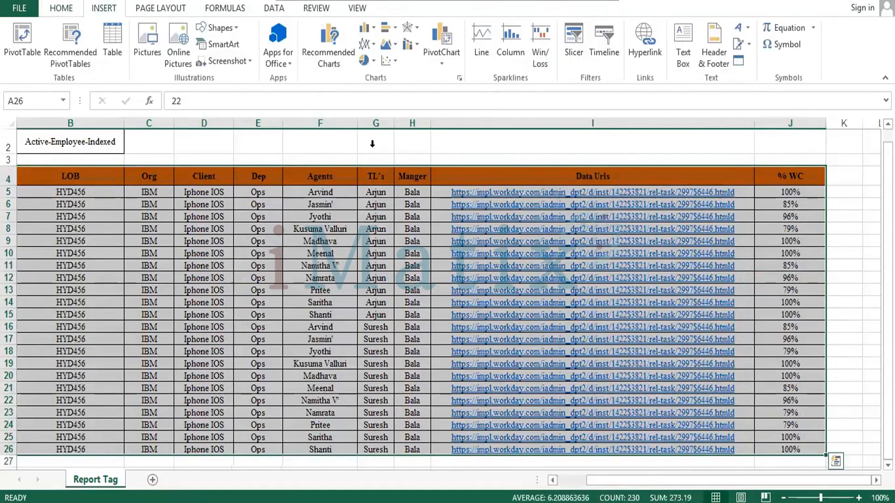
Try to insert a column and line combo chart from the selected employee table
{"action": "left_click", "coordinate": [411, 46]}
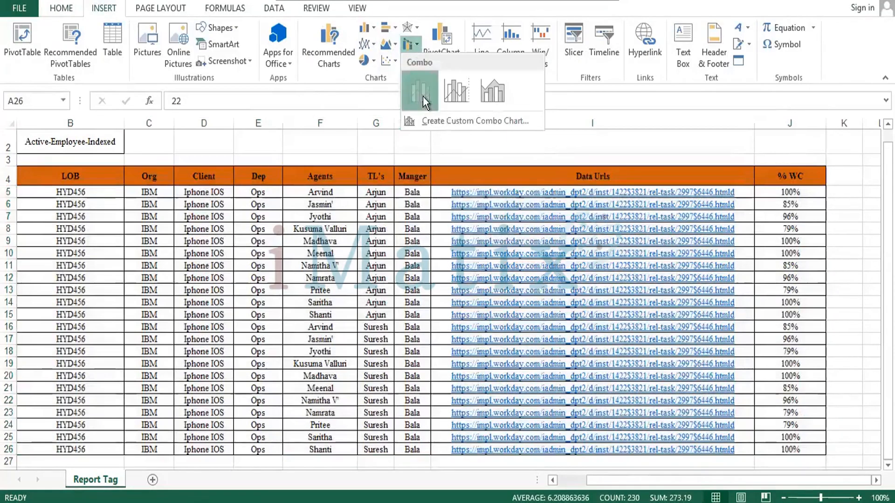
{"action": "left_click", "coordinate": [419, 91]}
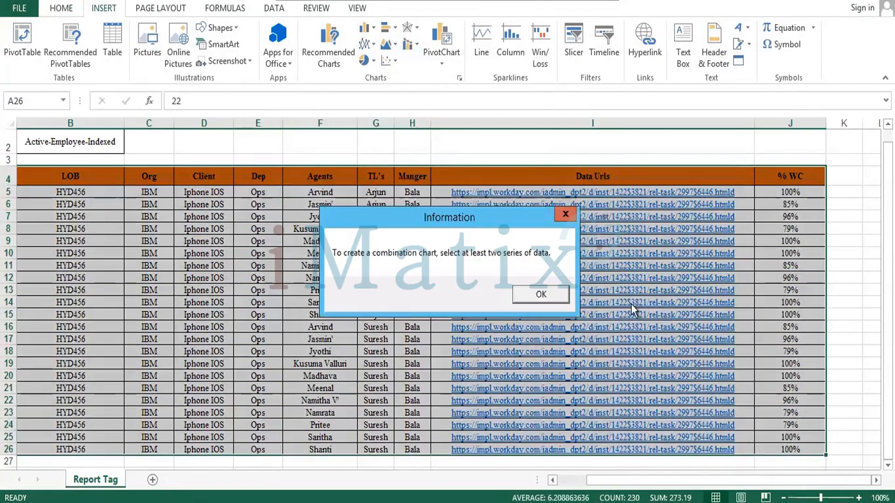
{"action": "left_click", "coordinate": [540, 294]}
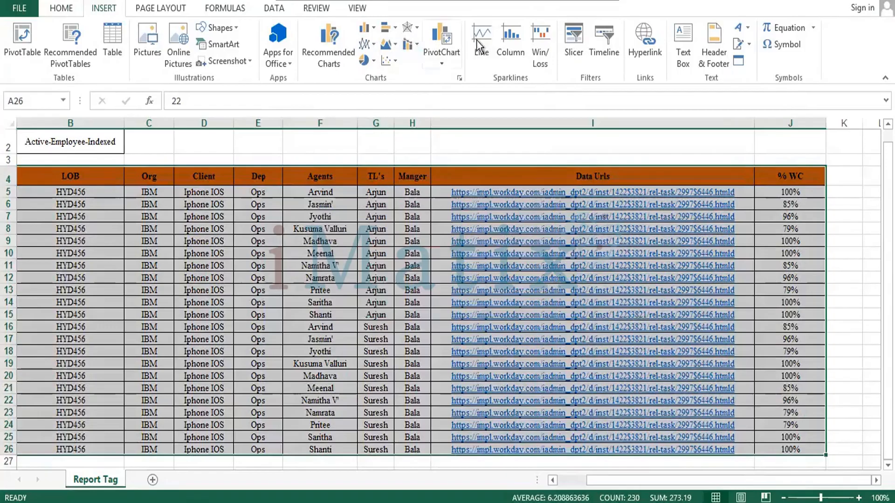
Create a PivotChart from the range 'Report Tag'!$A$4:$J$26 in a new worksheet
{"action": "left_click", "coordinate": [439, 55]}
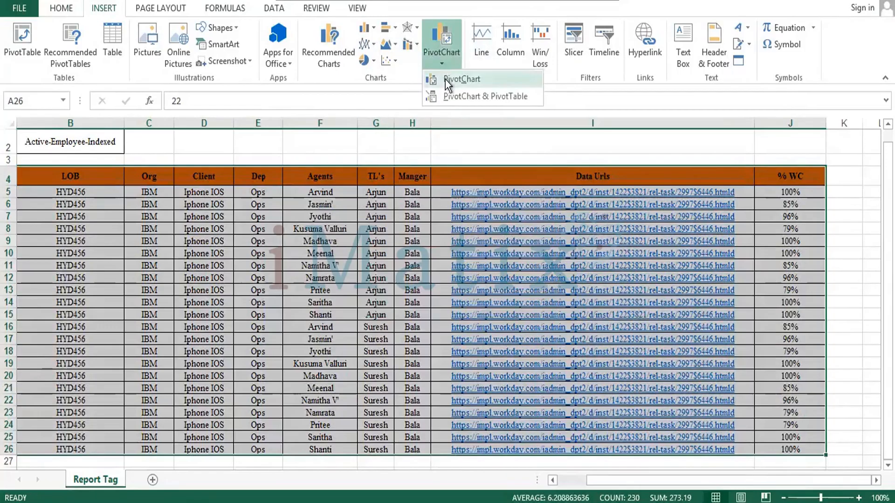
{"action": "left_click", "coordinate": [459, 79]}
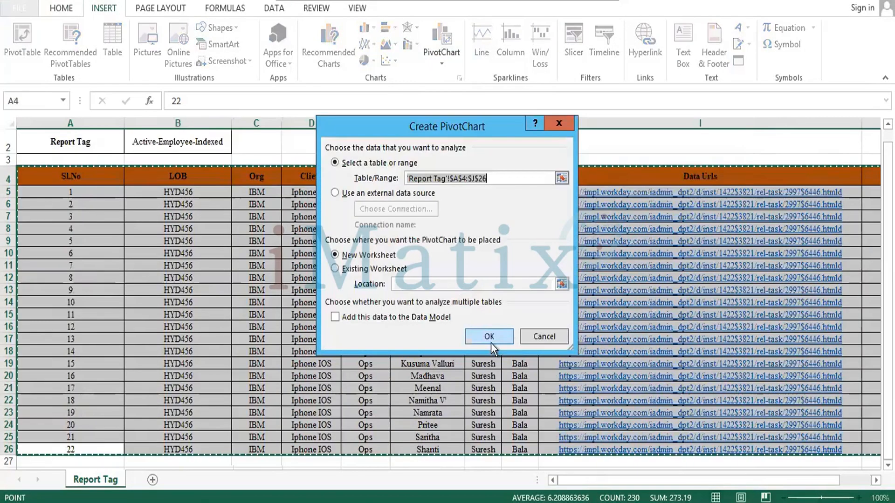
{"action": "left_click", "coordinate": [490, 337]}
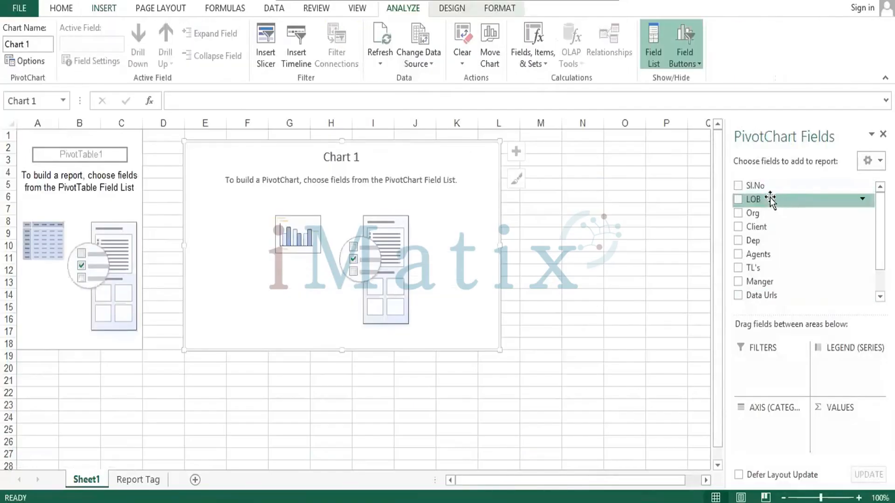
Assign Sl.No to the PivotChart's filters, LOB to the legend, Org and Agents to the axis, and % WC to the values
{"action": "left_click_drag", "start_coordinate": [759, 183], "coordinate": [758, 363]}
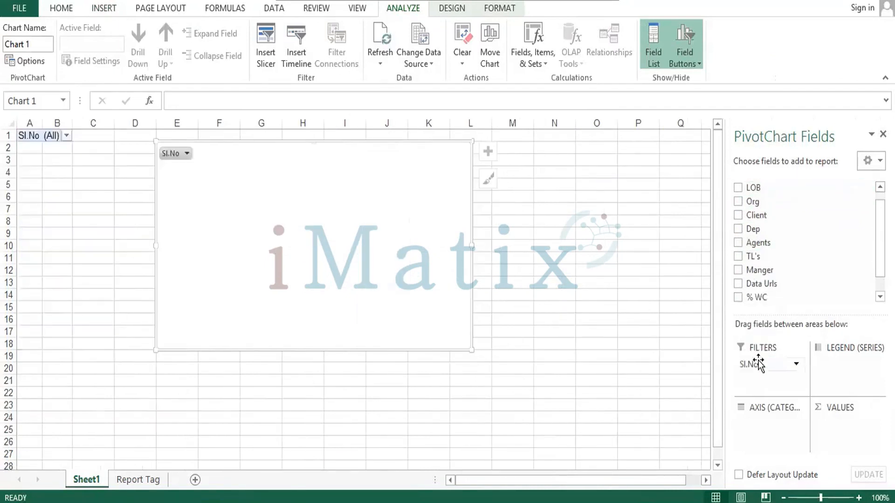
{"action": "left_click_drag", "start_coordinate": [755, 198], "coordinate": [849, 373]}
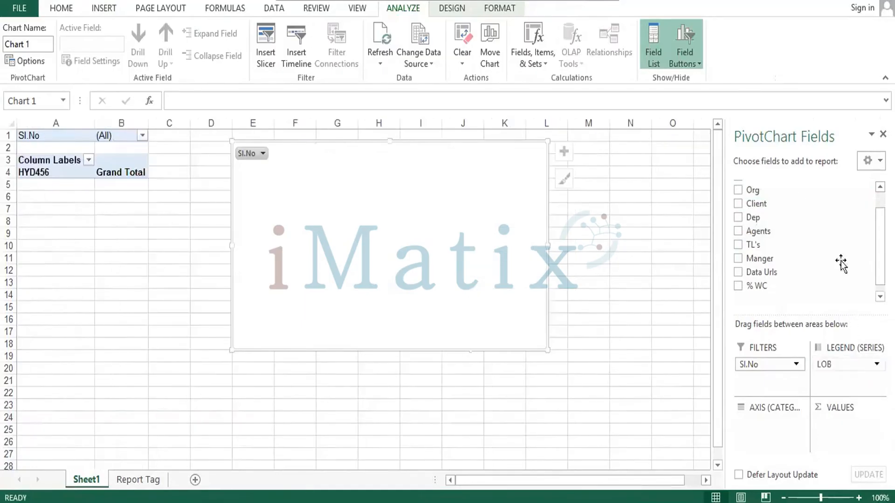
{"action": "left_click_drag", "start_coordinate": [756, 205], "coordinate": [774, 431]}
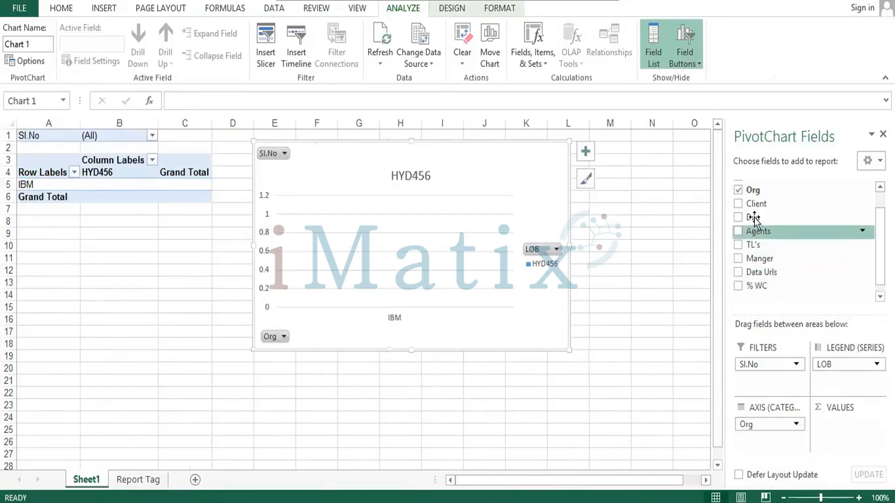
{"action": "left_click", "coordinate": [751, 287]}
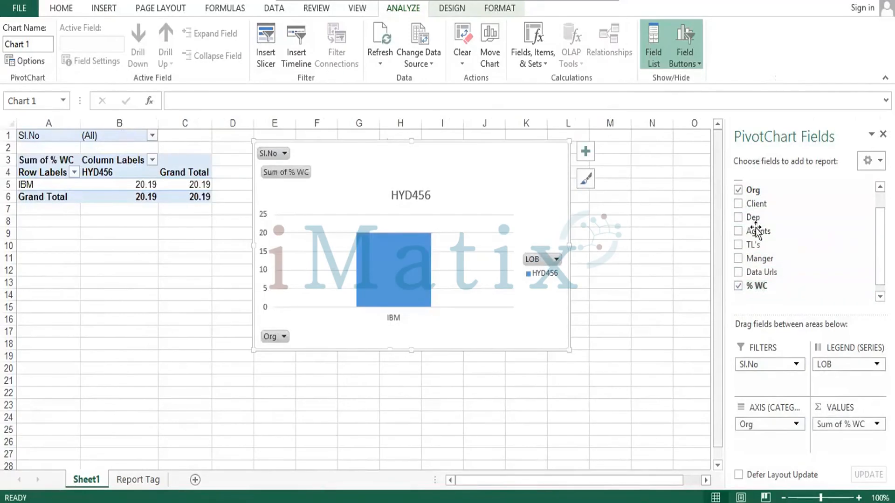
{"action": "left_click_drag", "start_coordinate": [757, 231], "coordinate": [771, 371]}
{"action": "left_click_drag", "start_coordinate": [771, 428], "coordinate": [772, 451]}
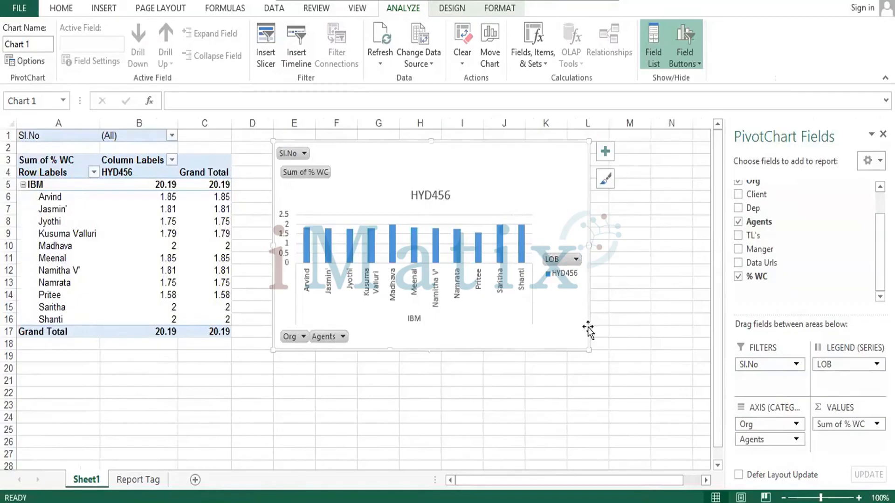
Resize the PivotChart to cover about columns E to M, reaching down to about row 21
{"action": "left_click_drag", "start_coordinate": [589, 350], "coordinate": [700, 468]}
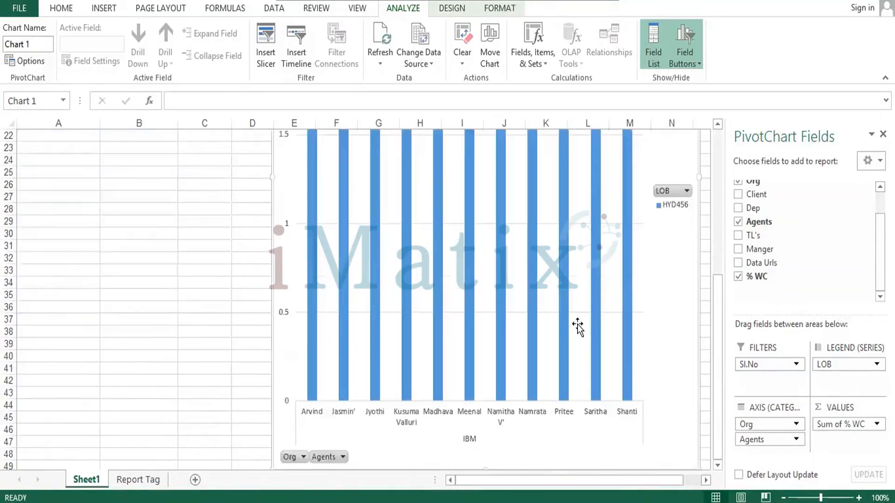
{"action": "scroll", "coordinate": [578, 328], "scroll_direction": "up", "scroll_amount": 2}
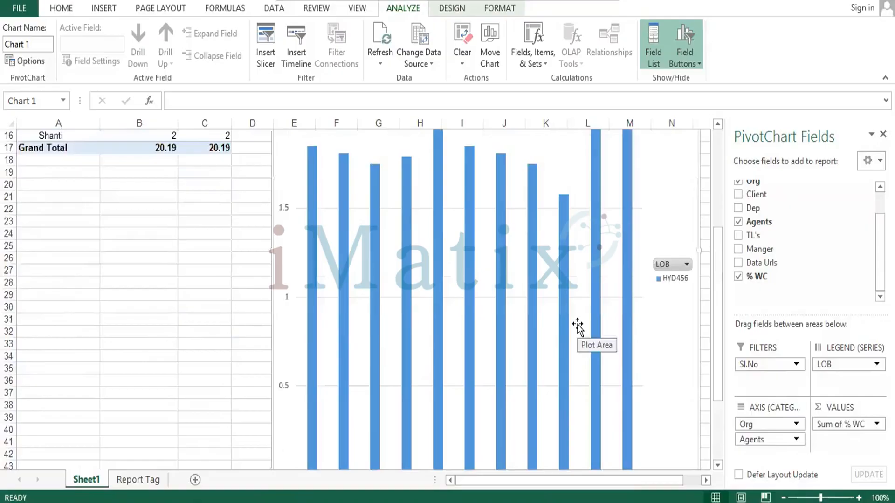
{"action": "scroll", "coordinate": [578, 328], "scroll_direction": "up", "scroll_amount": 5}
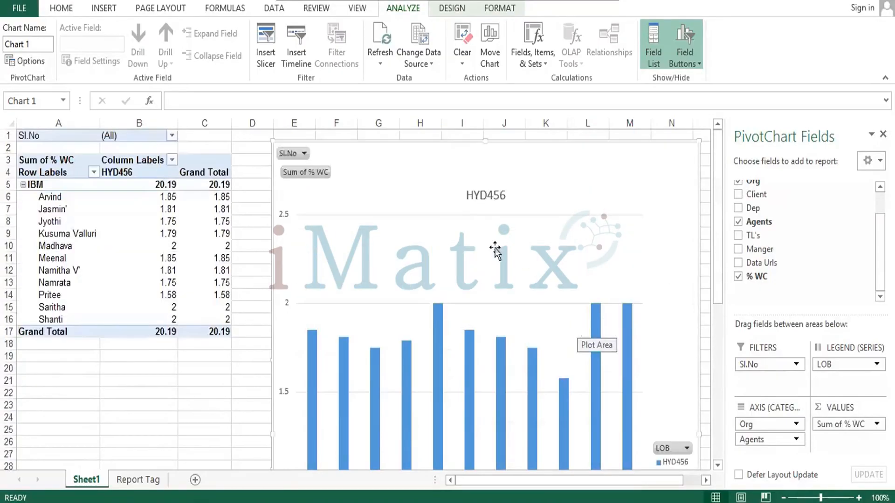
{"action": "scroll", "coordinate": [627, 332], "scroll_direction": "down", "scroll_amount": 6}
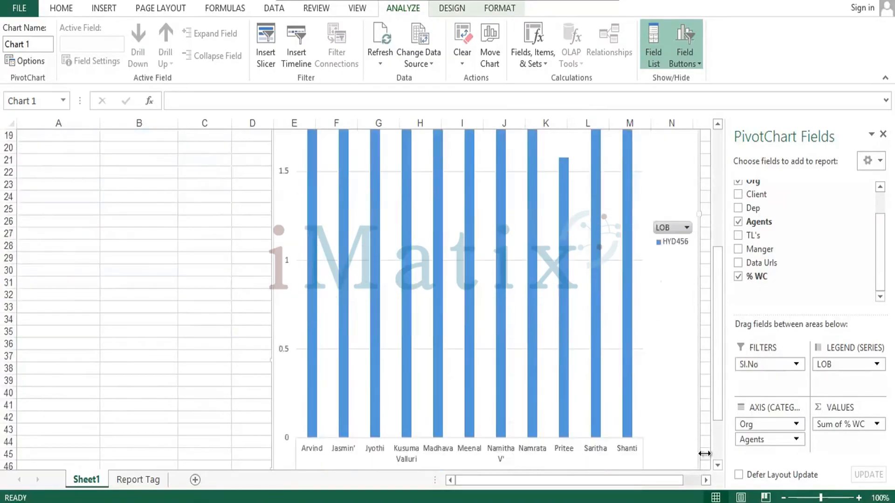
{"action": "scroll", "coordinate": [656, 408], "scroll_direction": "down", "scroll_amount": 3}
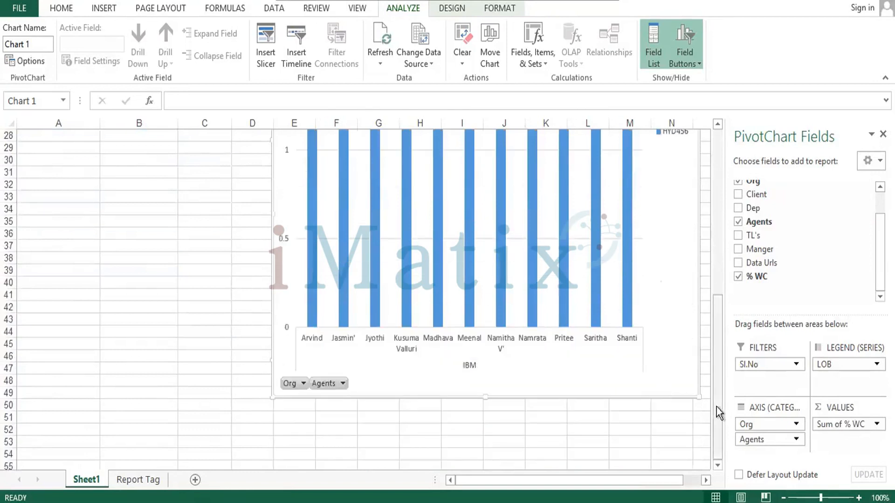
{"action": "mouse_move", "coordinate": [700, 396]}
{"action": "left_mouse_down"}
{"action": "mouse_move", "coordinate": [685, 320]}
{"action": "mouse_move", "coordinate": [696, 198]}
{"action": "left_mouse_up"}
{"action": "scroll", "coordinate": [634, 228], "scroll_direction": "up", "scroll_amount": 7}
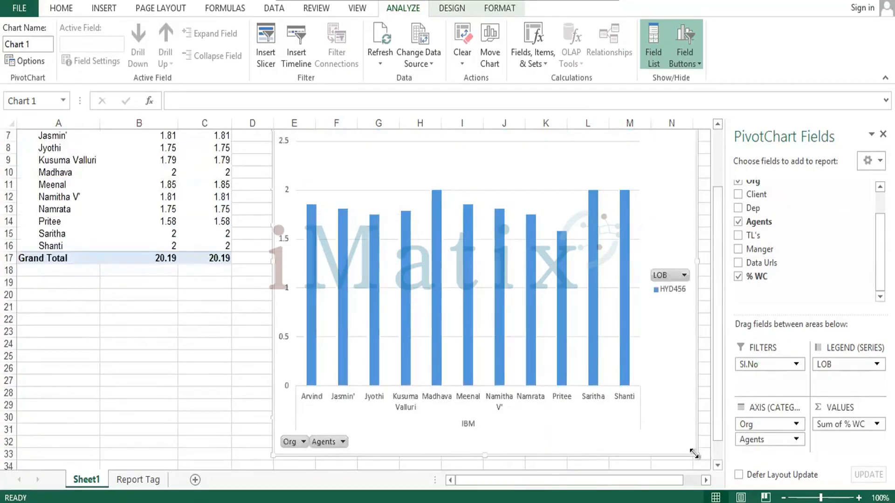
{"action": "left_click_drag", "start_coordinate": [696, 455], "coordinate": [655, 316]}
{"action": "scroll", "coordinate": [655, 317], "scroll_direction": "up", "scroll_amount": 2}
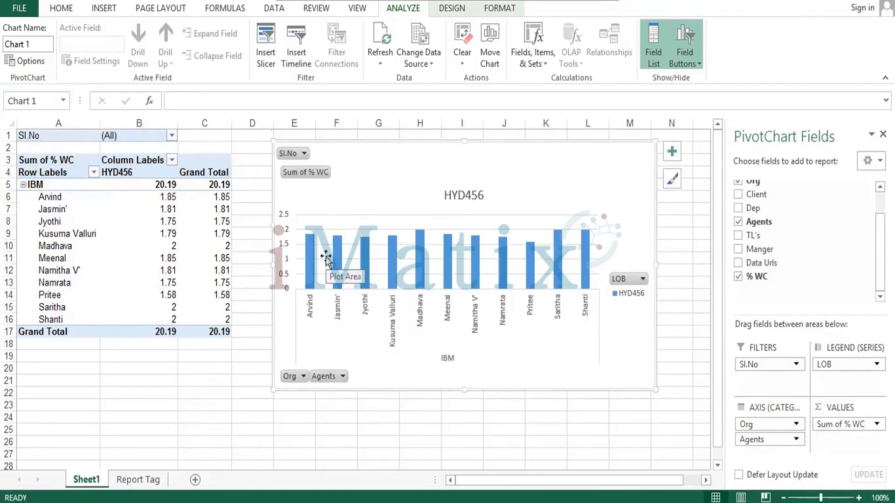
Rename the PivotChart worksheet as "Advance Perfomance Report"
{"action": "right_click", "coordinate": [85, 483]}
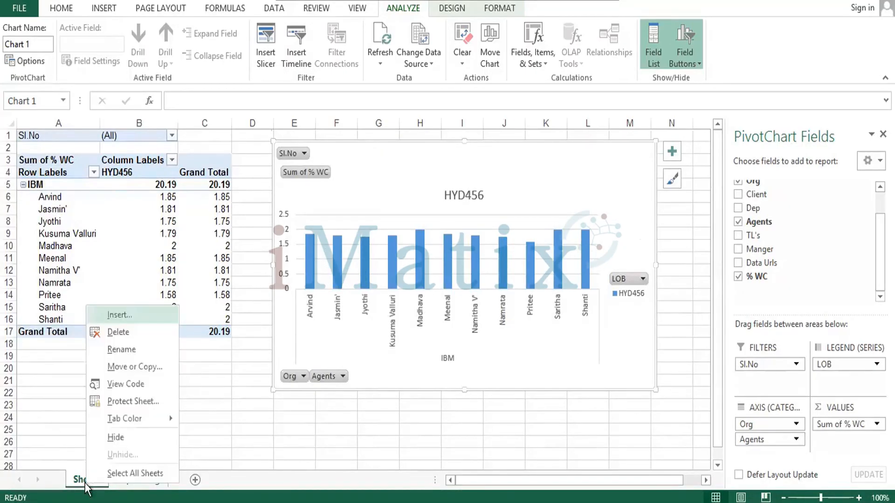
{"action": "left_click", "coordinate": [137, 351]}
{"action": "type", "text": "A"}
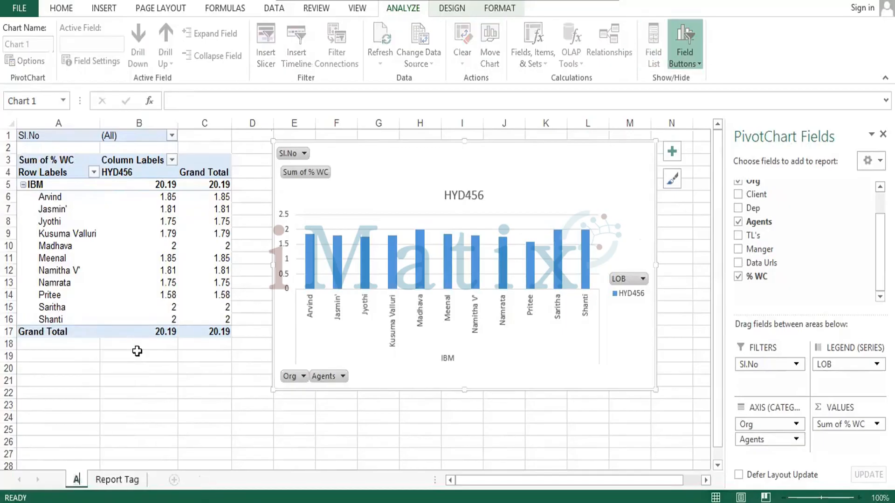
{"action": "type", "text": "dvance"}
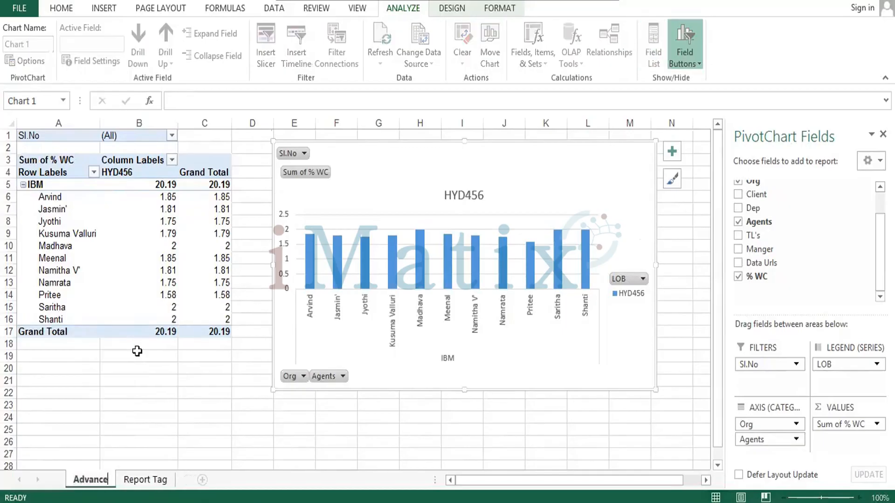
{"action": "type", "text": " Perfomanc"}
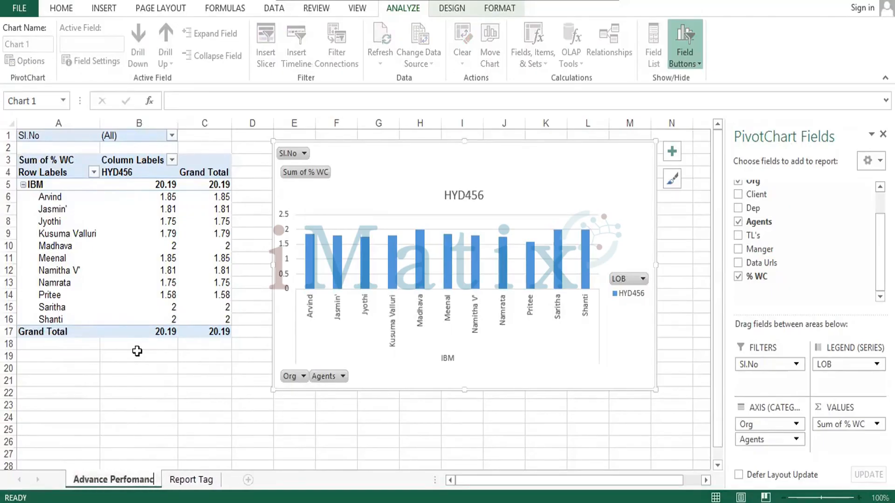
{"action": "type", "text": "e Report"}
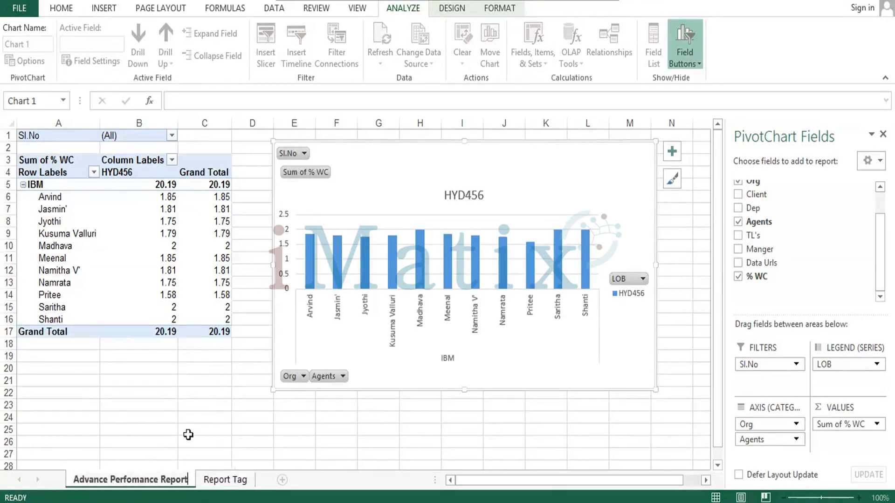
{"action": "left_click", "coordinate": [187, 435]}
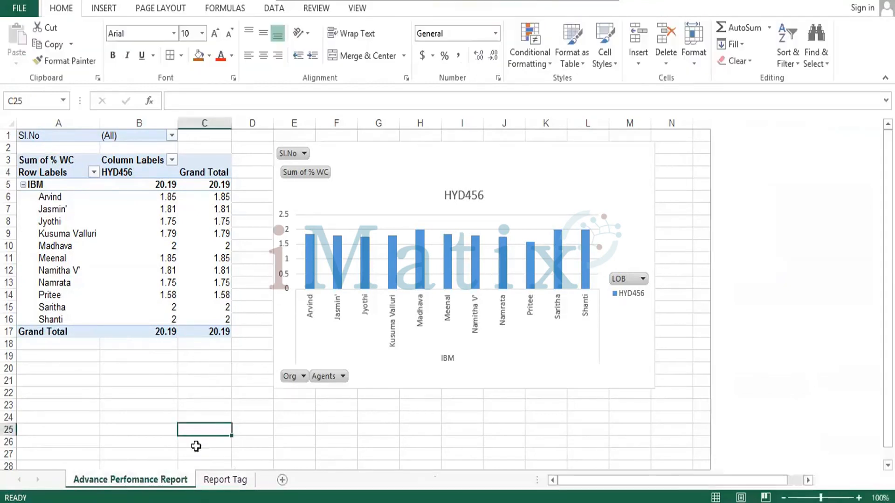
Save a copy of the workbook to the Desktop as the Excel Workbook Active-Employee-Indexed
{"action": "left_click", "coordinate": [227, 482]}
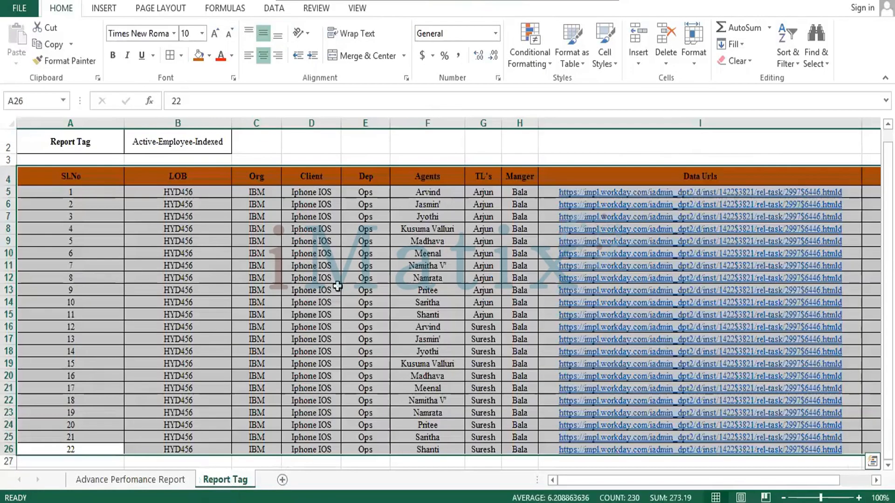
{"action": "left_click", "coordinate": [235, 263]}
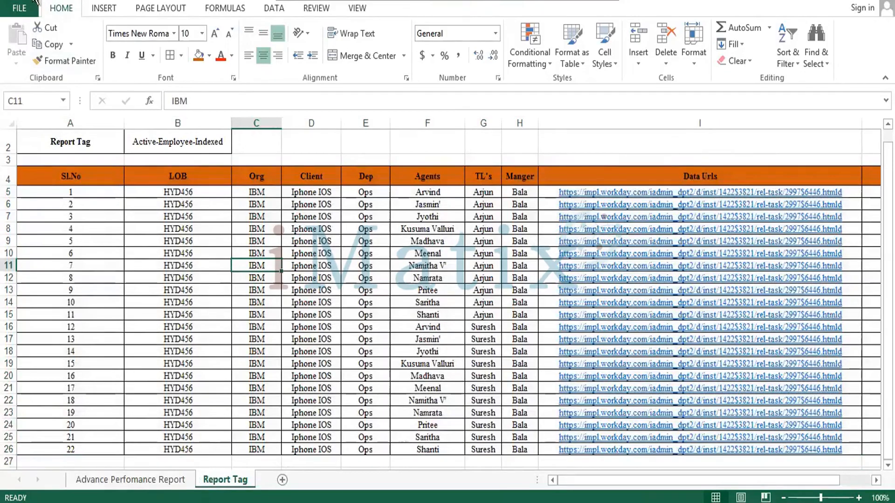
{"action": "left_click", "coordinate": [19, 8]}
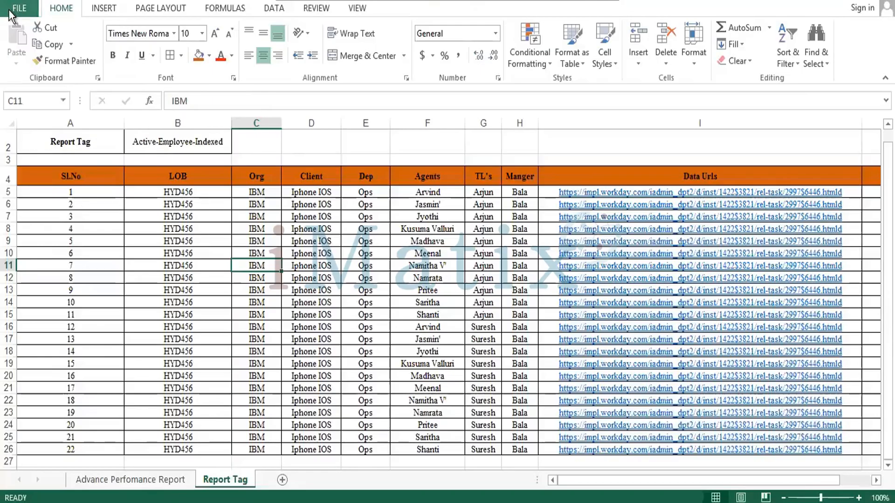
{"action": "left_click", "coordinate": [19, 8]}
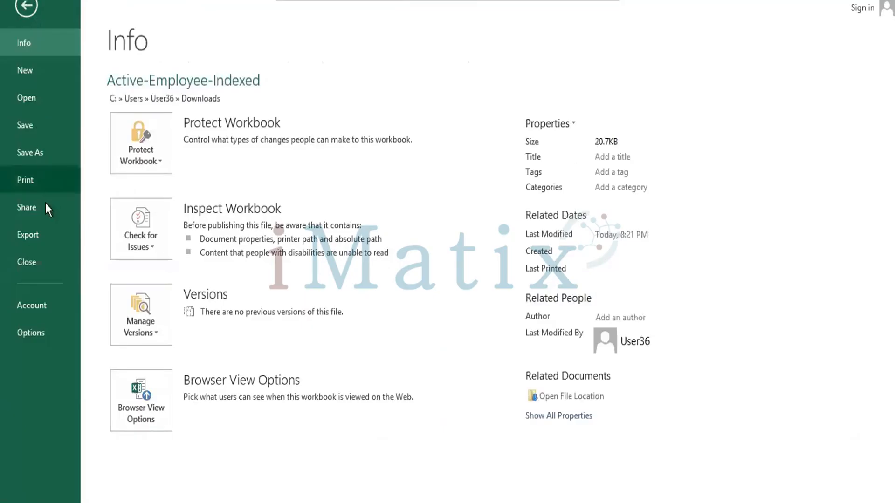
{"action": "left_click", "coordinate": [27, 154]}
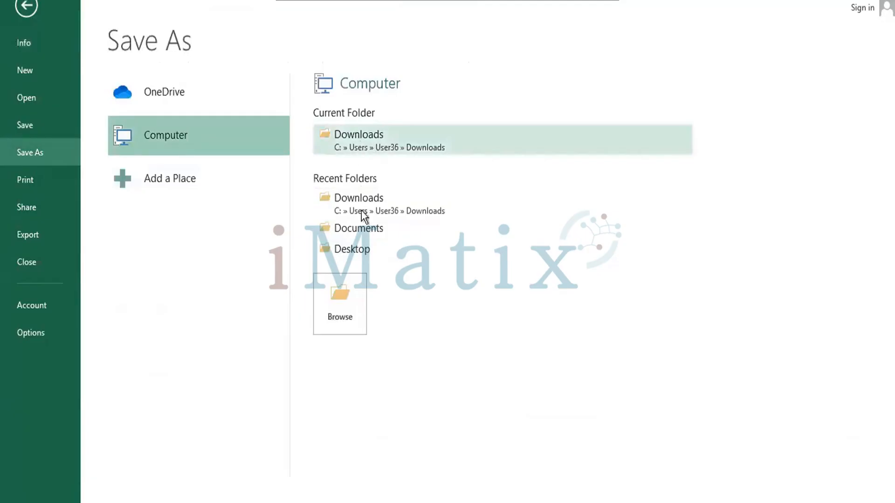
{"action": "left_click", "coordinate": [363, 251]}
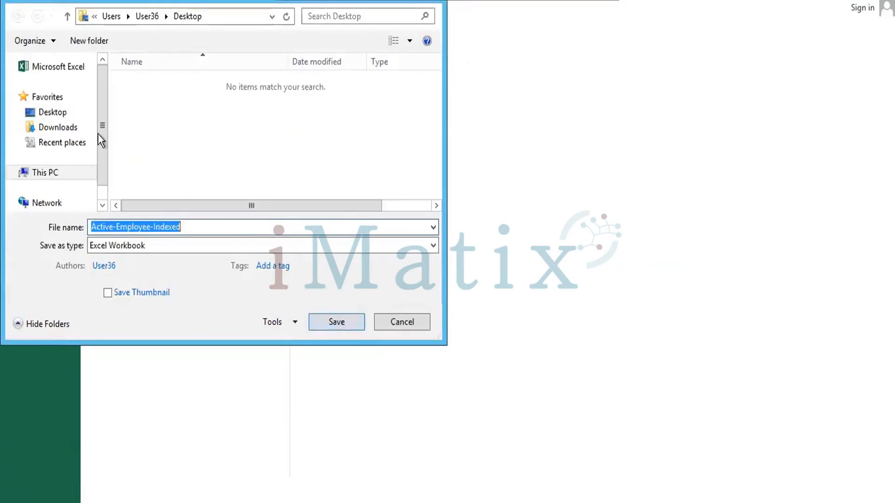
{"action": "left_click", "coordinate": [57, 114]}
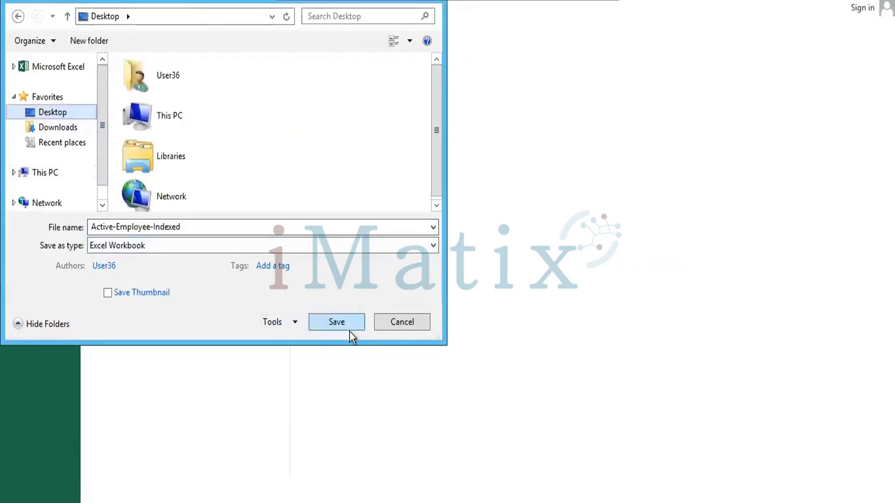
{"action": "left_click", "coordinate": [325, 316]}
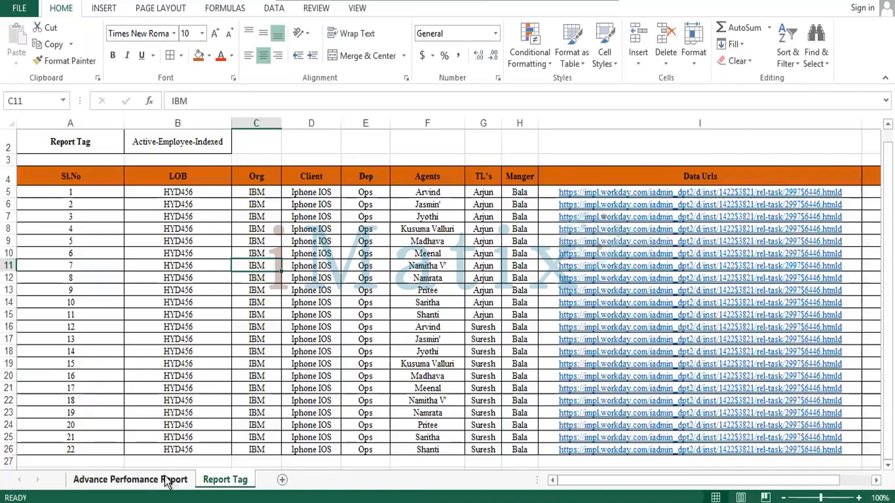
{"action": "left_click", "coordinate": [158, 480]}
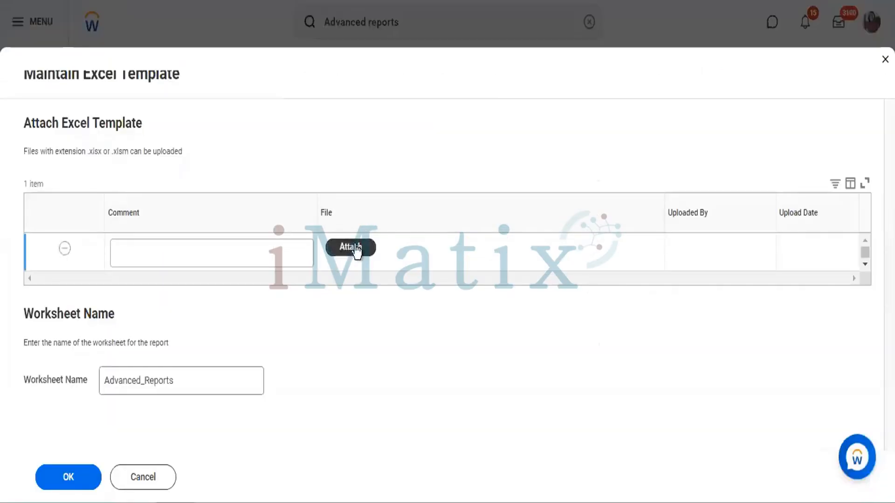
Switch to Workday's Maintain Excel Template page and enter the comment "Body of the email" for the template attachment
{"action": "left_click", "coordinate": [256, 260]}
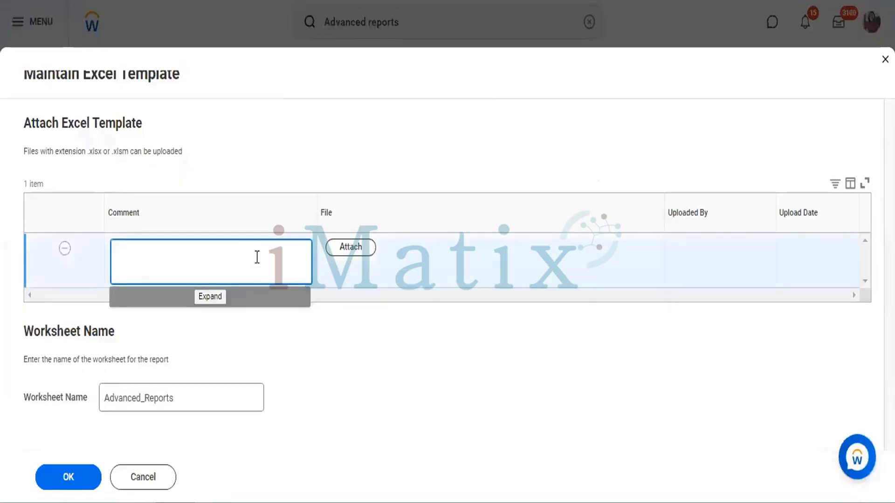
{"action": "type", "text": "Hi T"}
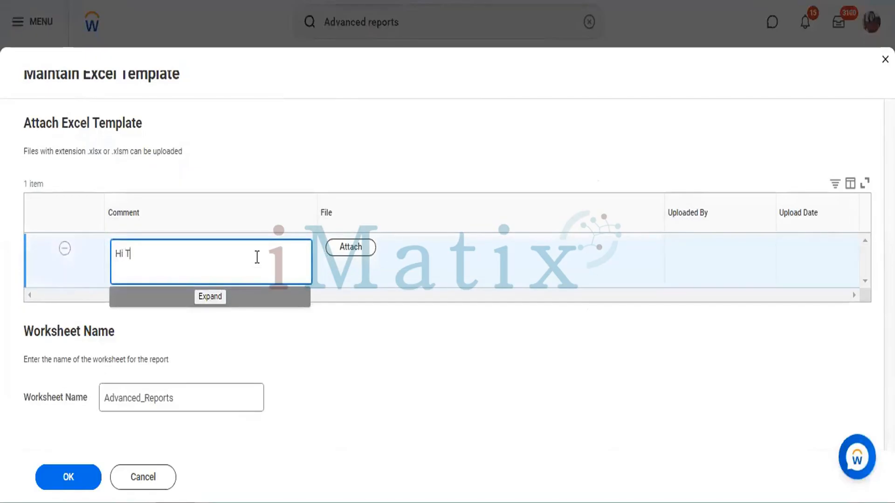
{"action": "type", "text": "Enam"}
{"action": "key", "text": "BackSpace"}
{"action": "key", "text": "BackSpace"}
{"action": "key", "text": "BackSpace"}
{"action": "key", "text": "BackSpace"}
{"action": "key", "text": "BackSpace"}
{"action": "type", "text": "ody of the emai"}
Attach the Active-Employee-Indexed workbook from the Desktop as the Excel template file
{"action": "left_click", "coordinate": [358, 252]}
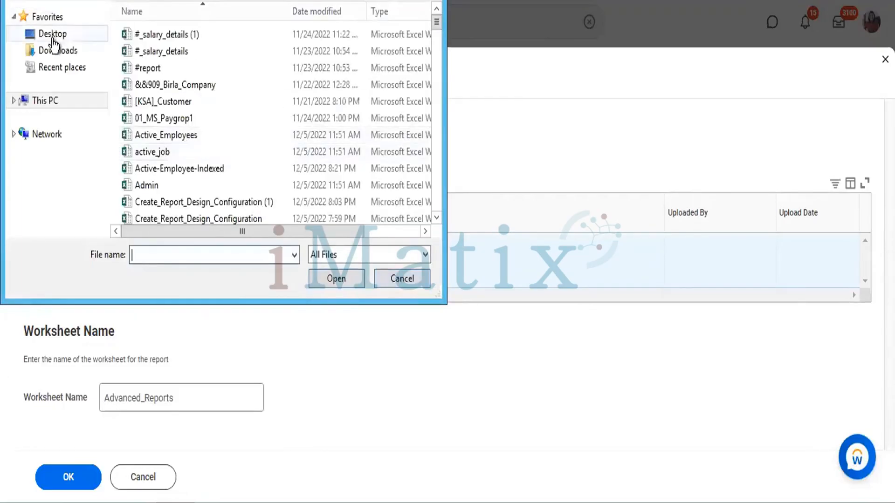
{"action": "left_click", "coordinate": [52, 39]}
{"action": "left_click", "coordinate": [215, 136]}
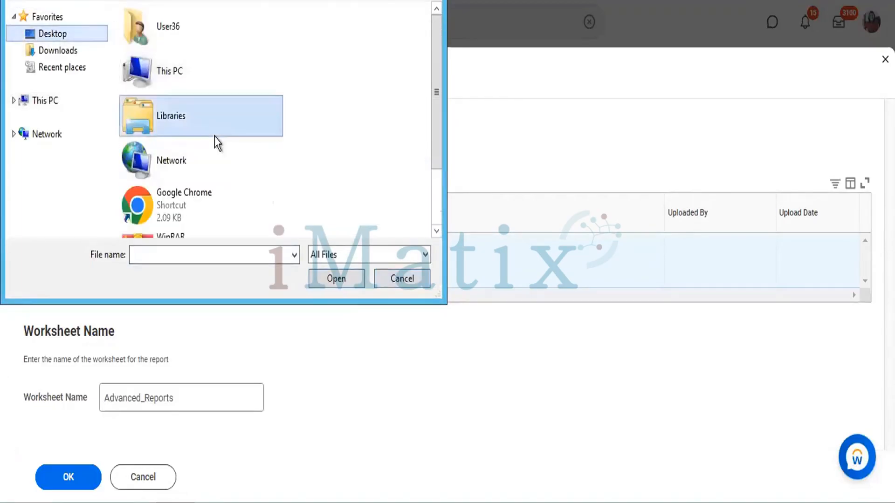
{"action": "key", "text": "a"}
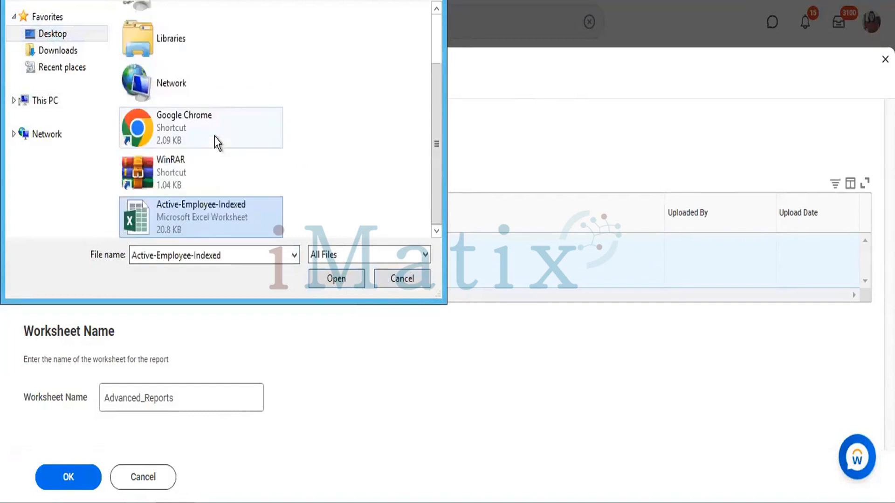
{"action": "left_click", "coordinate": [341, 280]}
Replace the template's worksheet name with "Iphone Project Advance Report." and submit the Excel template
{"action": "left_click", "coordinate": [200, 386]}
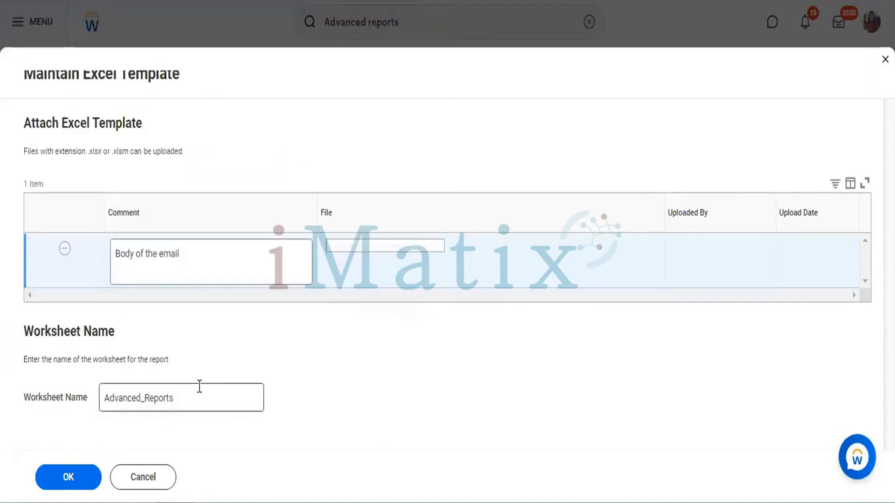
{"action": "key", "text": "BackSpace"}
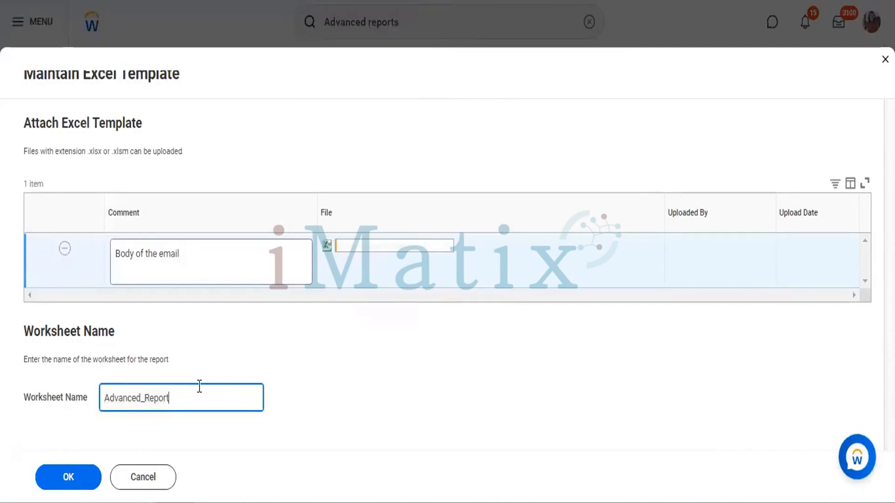
{"action": "key", "text": "BackSpace"}
{"action": "key", "text": "BackSpace"}
{"action": "key", "text": "BackSpace"}
{"action": "key", "text": "BackSpace"}
{"action": "key", "text": "BackSpace"}
{"action": "key", "text": "BackSpace"}
{"action": "key", "text": "BackSpace"}
{"action": "key", "text": "BackSpace"}
{"action": "key", "text": "BackSpace"}
{"action": "key", "text": "BackSpace"}
{"action": "key", "text": "BackSpace"}
{"action": "key", "text": "BackSpace"}
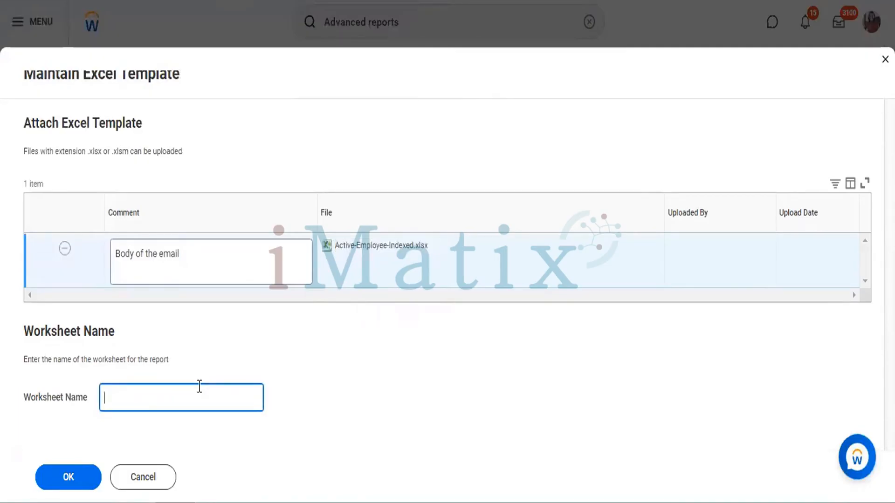
{"action": "type", "text": "Iphone"}
{"action": "type", "text": "Project Ad"}
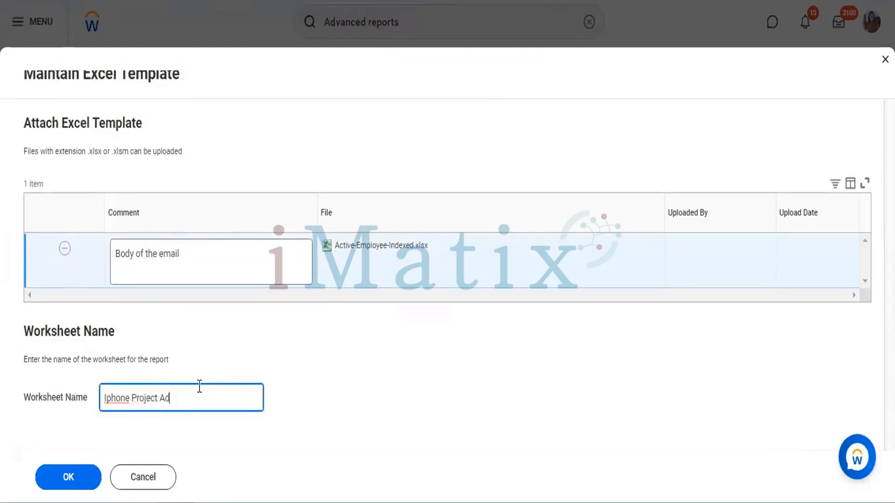
{"action": "type", "text": "vance Report."}
{"action": "left_click", "coordinate": [69, 481]}
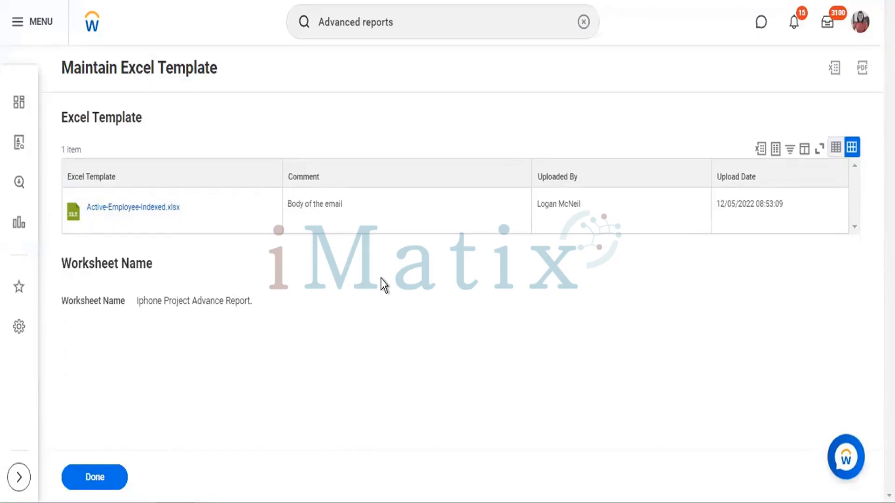
Open the uploaded Active-Employee-Indexed.xlsx to review its Advance Perfomance Report sheet, and finish the Maintain Excel Template task
{"action": "left_click", "coordinate": [164, 217]}
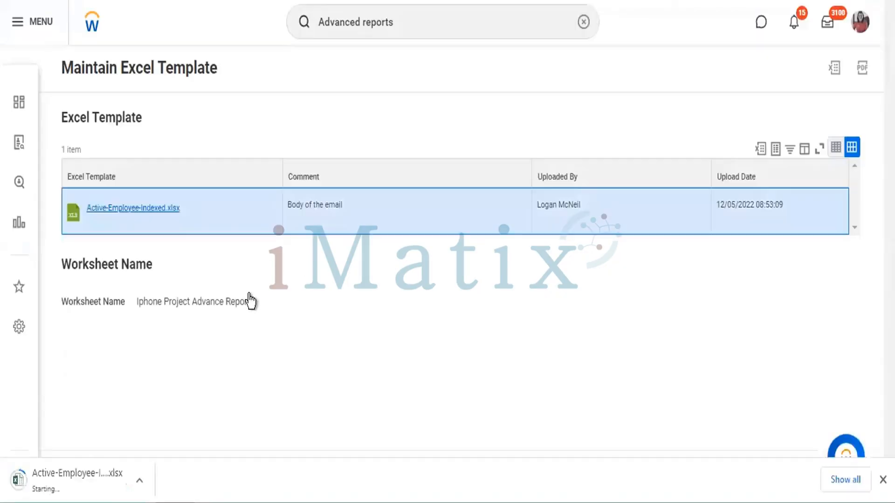
{"action": "left_click", "coordinate": [91, 487]}
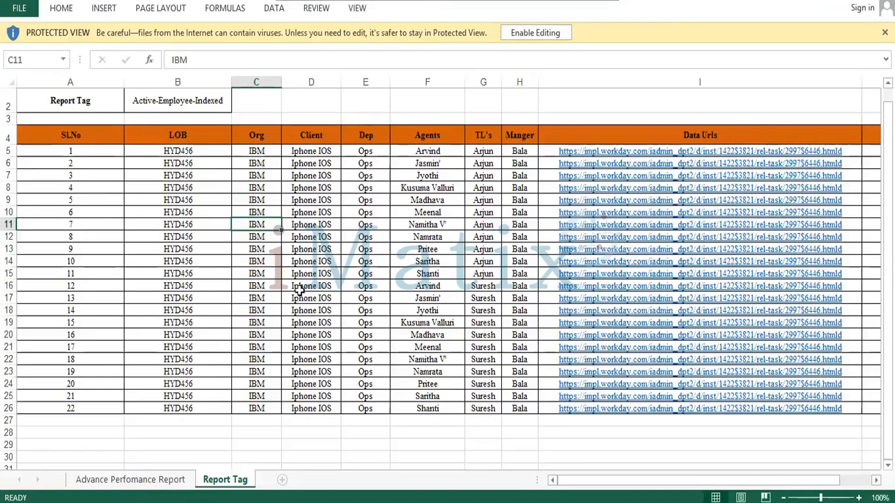
{"action": "left_click", "coordinate": [121, 485]}
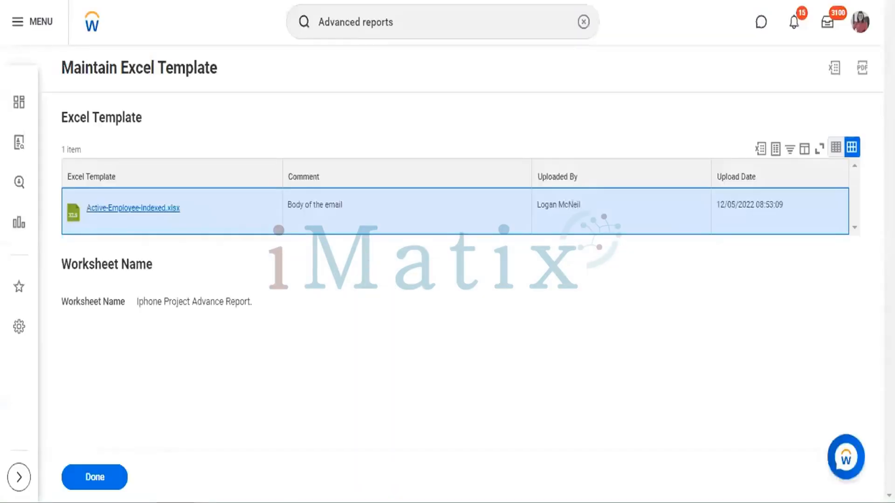
{"action": "left_click", "coordinate": [97, 482]}
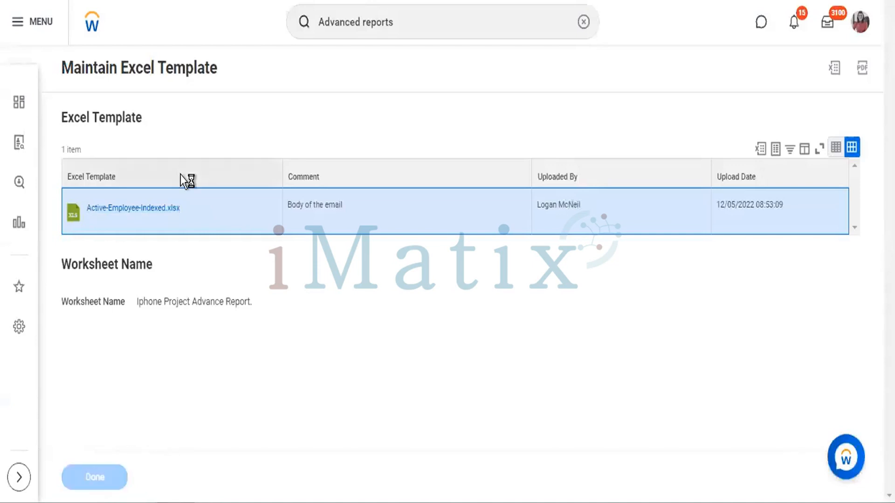